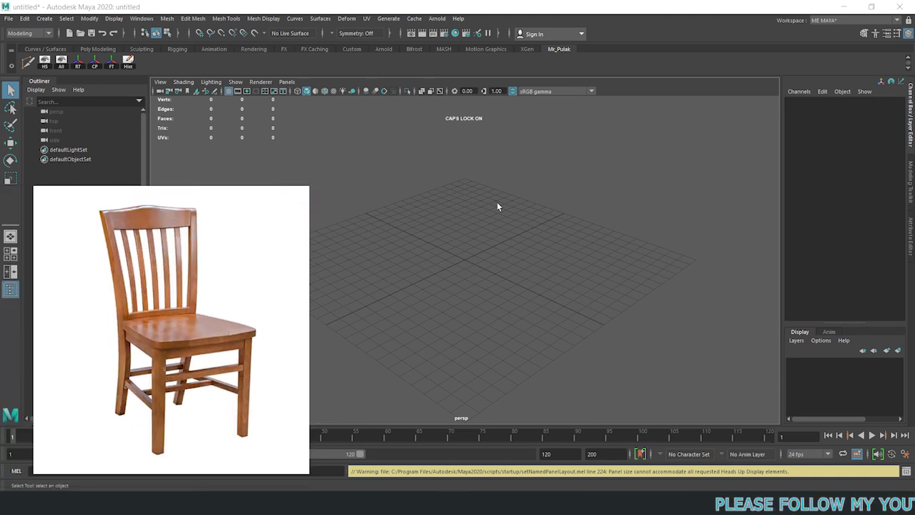
Create a polygon cube from the Poly Modeling shelf and scale it evenly to about 3.66
left_click_drag(499, 207, 474, 249, "alt")
left_click(96, 49)
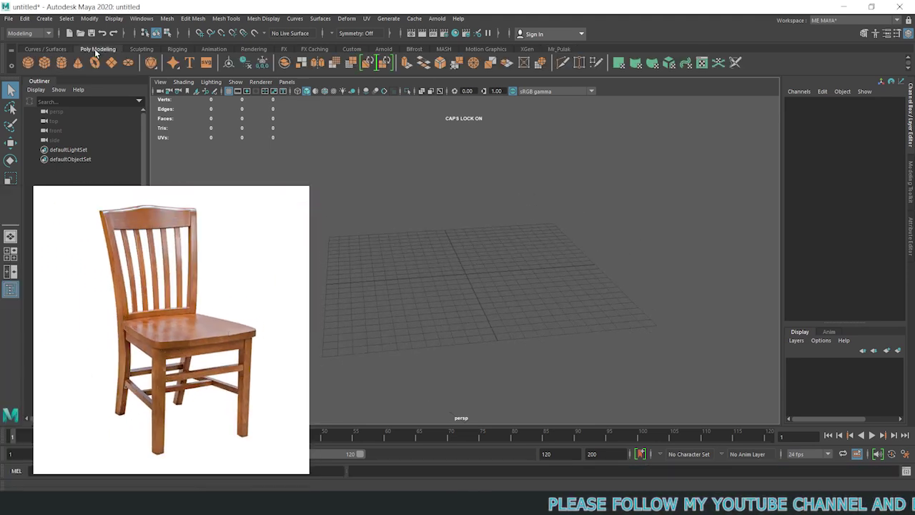
left_click(43, 63)
right_click_drag(504, 268, 516, 278, "alt")
key("r")
mouse_move(474, 277)
left_mouse_down()
mouse_move(473, 192)
mouse_move(483, 259)
left_mouse_up()
Raise the cube well above the grid
key("w")
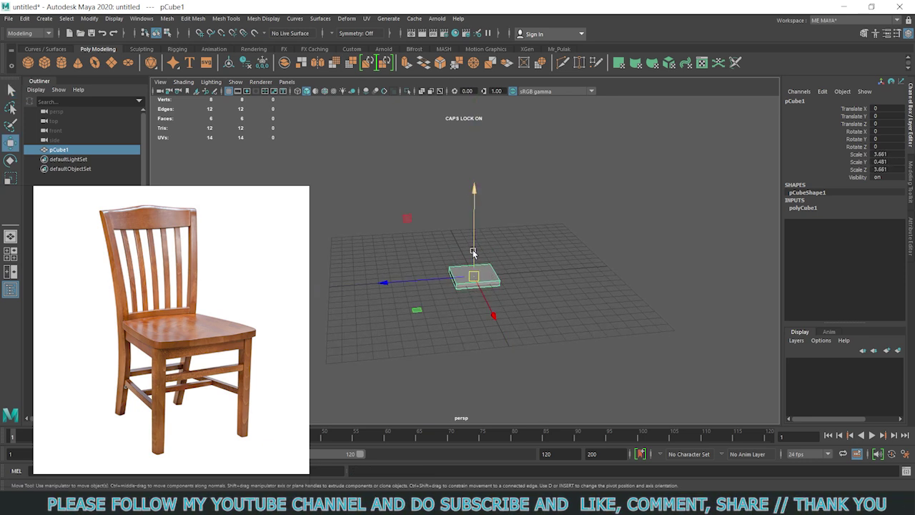
left_click_drag(474, 209, 474, 192)
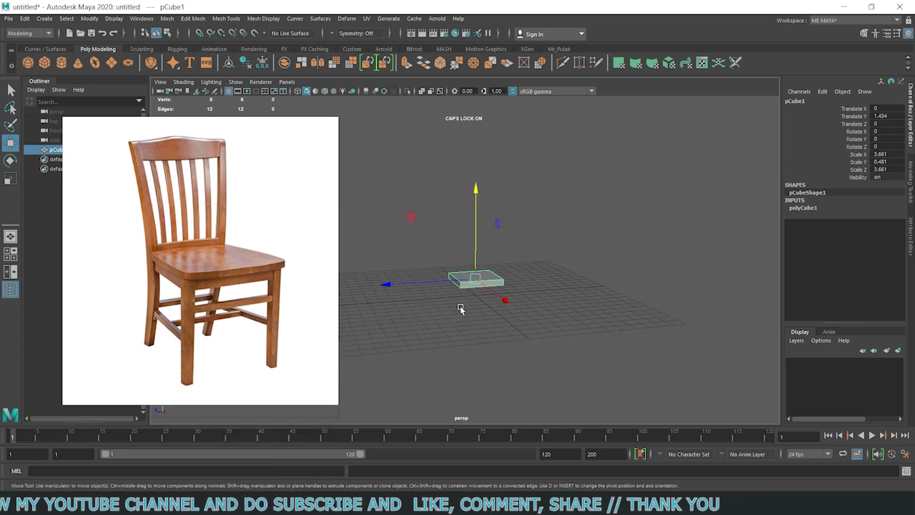
left_click_drag(462, 308, 429, 323)
scroll(429, 324, "down", 2)
mouse_move(463, 268)
left_mouse_down()
mouse_move(465, 198)
mouse_move(465, 226)
mouse_move(501, 229)
left_mouse_up()
Scale the cube into a thin seat slab about 13.4 wide by 14 deep
key("r")
mouse_move(463, 127)
left_mouse_down()
mouse_move(469, 184)
mouse_move(470, 172)
left_mouse_up()
key("space")
key("space")
left_click_drag(482, 286, 489, 317, "alt")
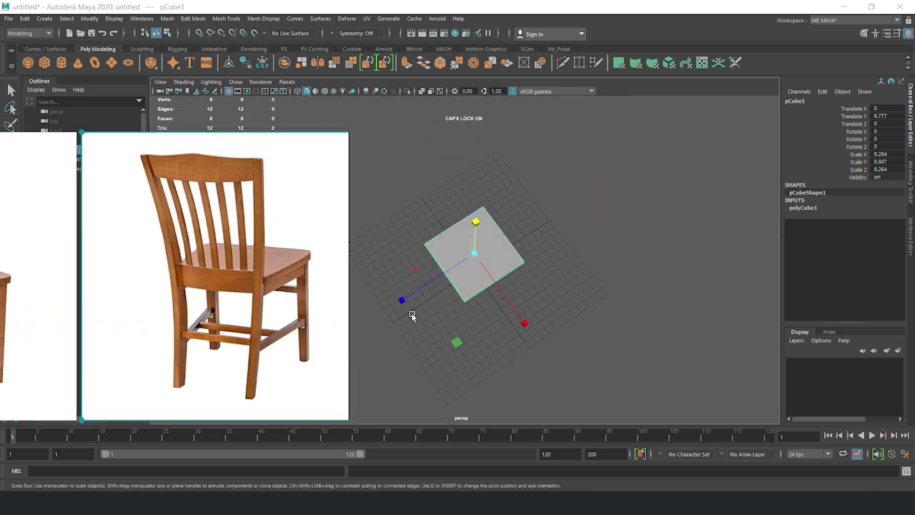
left_click_drag(474, 253, 499, 256)
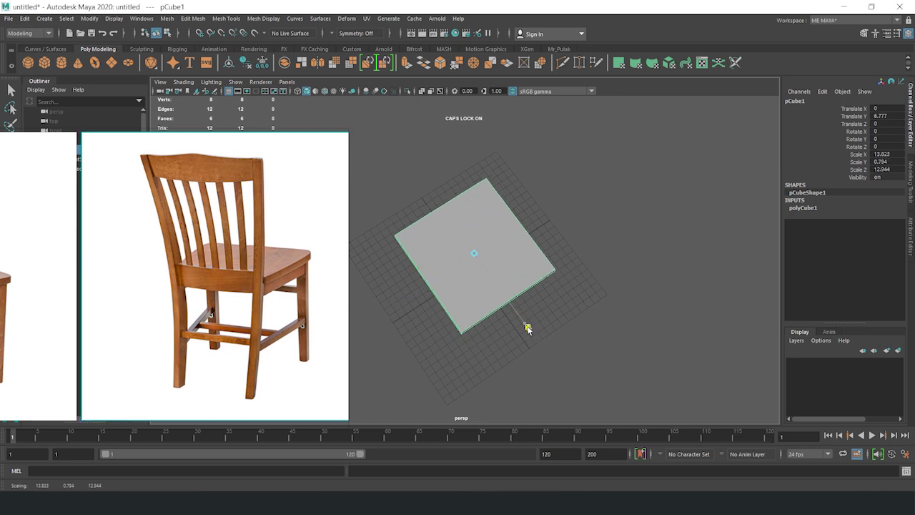
left_click_drag(530, 330, 524, 323)
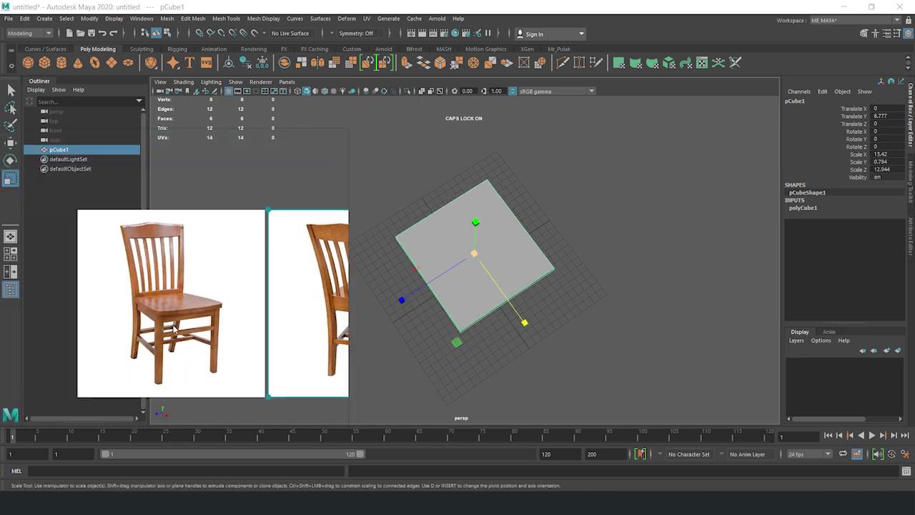
mouse_move(174, 316)
left_mouse_down("alt")
mouse_move(145, 304)
mouse_move(447, 259)
left_mouse_up("alt")
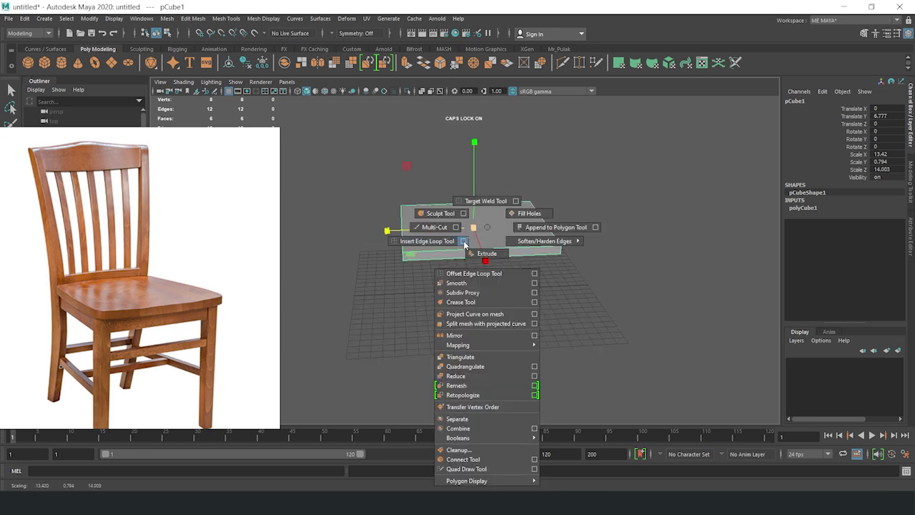
Insert one edge loop across the middle of the seat slab
right_click_drag(487, 228, 421, 211, "shift")
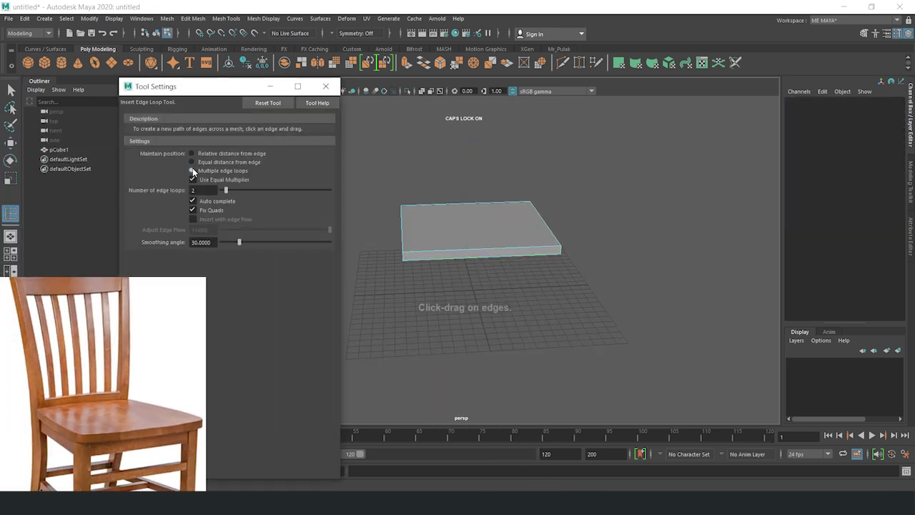
left_click(482, 251)
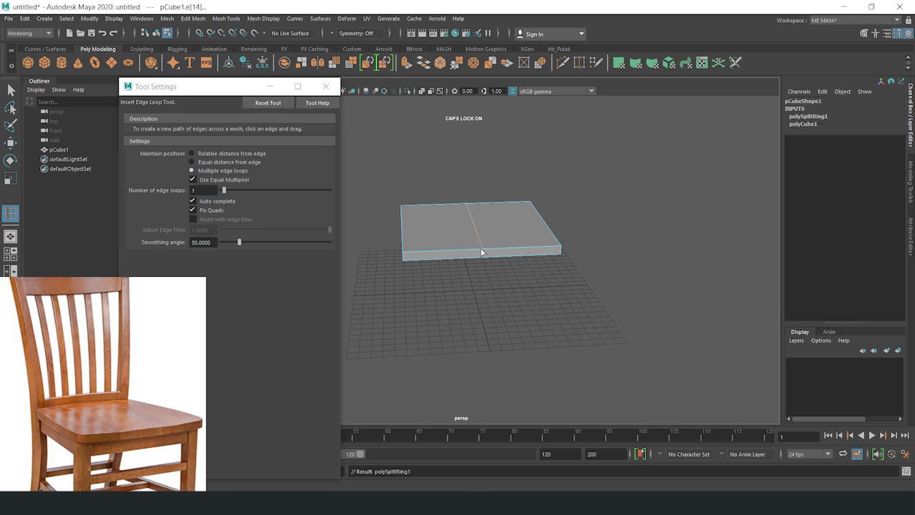
left_click(325, 86)
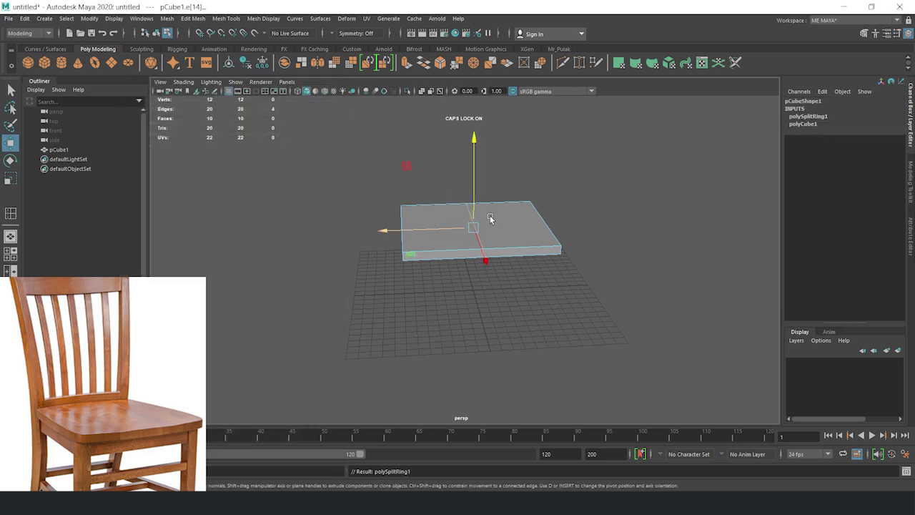
key("F8")
left_click(397, 183)
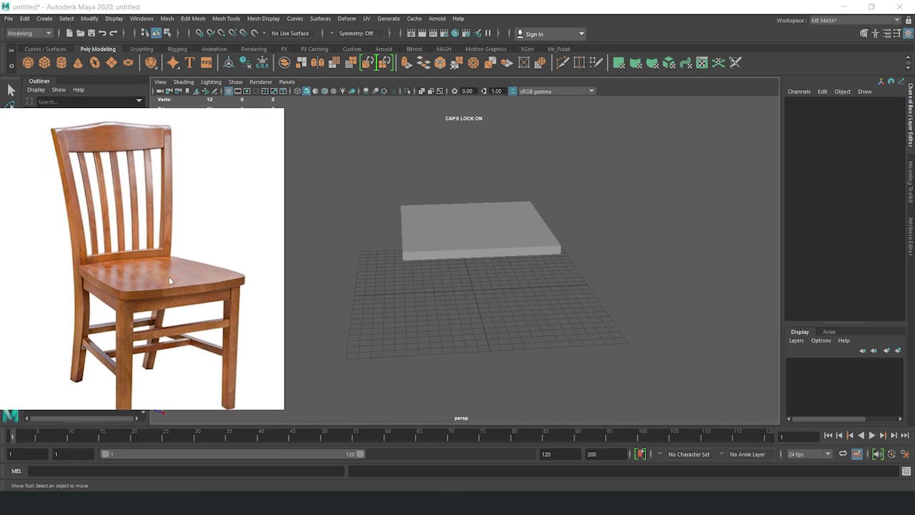
Select the vertices along the slab's left side for scaling
mouse_move(475, 271)
left_mouse_down("alt")
mouse_move(519, 296)
mouse_move(449, 265)
left_mouse_up("alt")
left_click(482, 268)
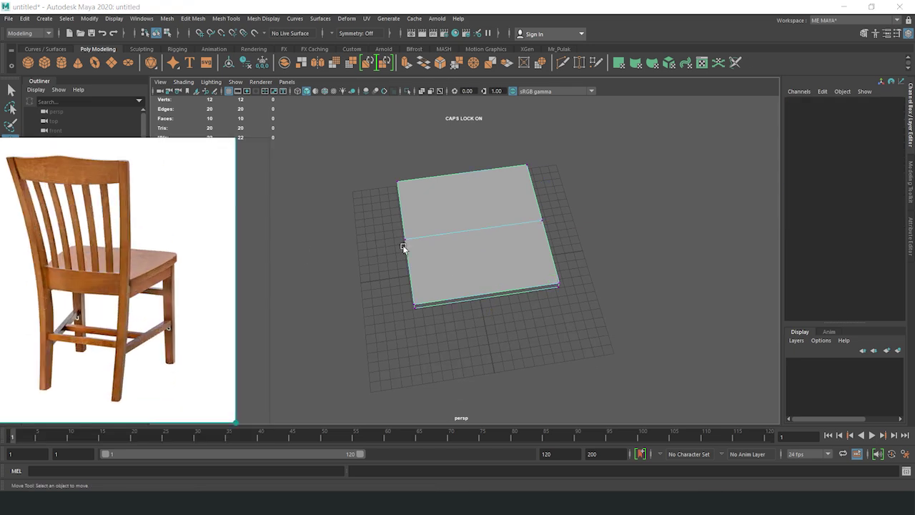
mouse_move(369, 145)
left_mouse_down()
mouse_move(456, 338)
mouse_move(430, 307)
mouse_move(446, 212)
left_mouse_up()
key("r")
key("F8")
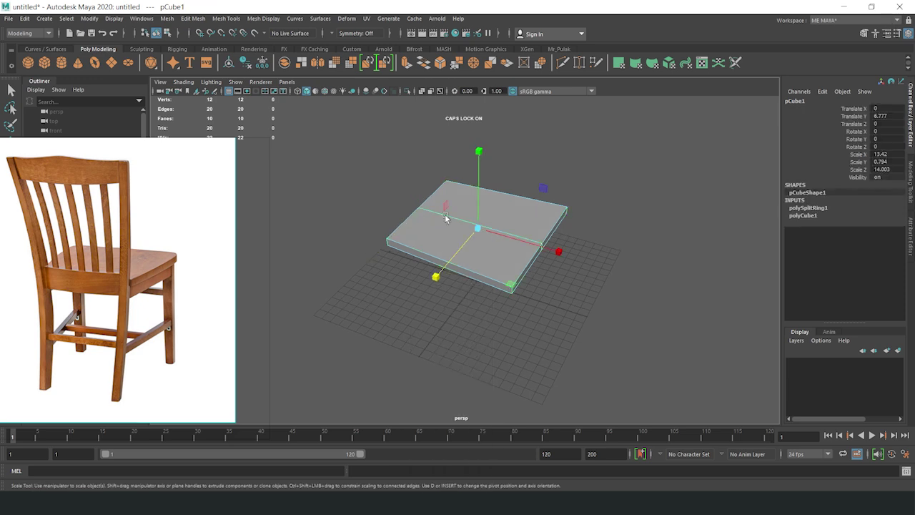
Bevel the seat's front corner edges with 4 segments and fraction 0.3
right_click_drag(478, 227, 476, 194)
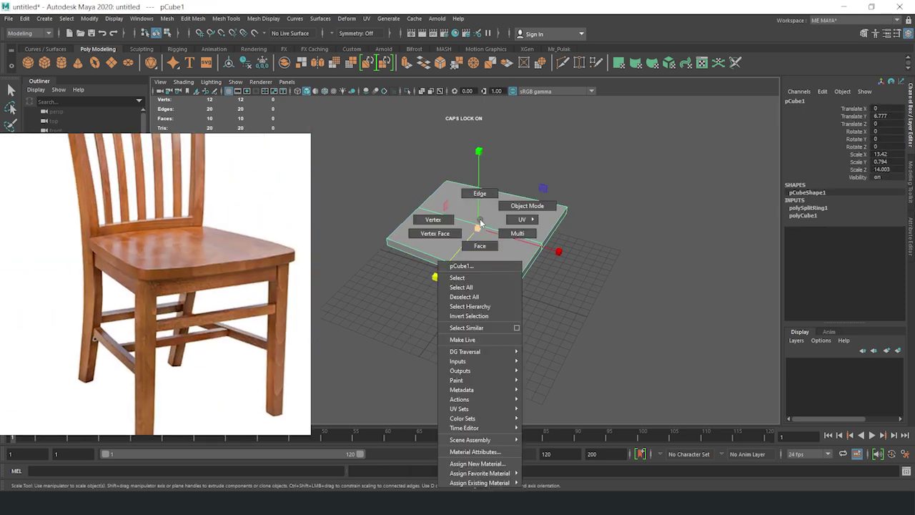
left_click(480, 221)
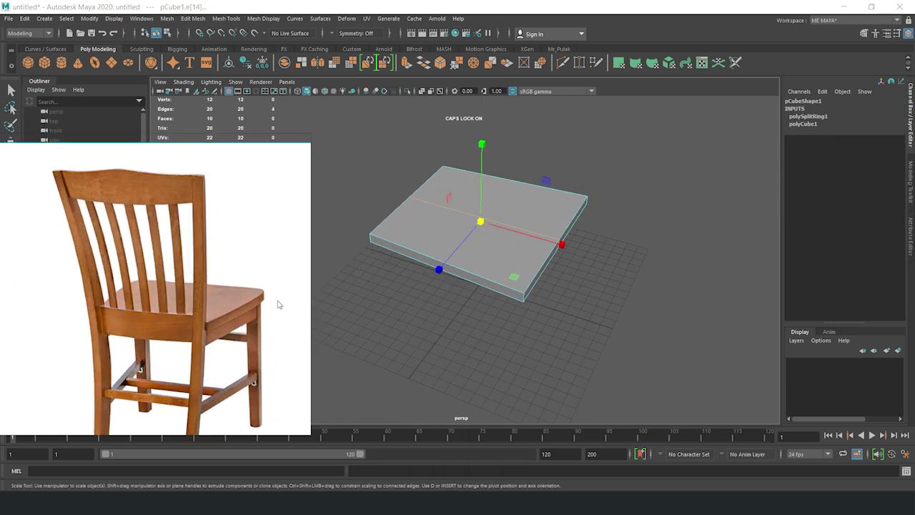
mouse_move(443, 300)
left_mouse_down("alt")
mouse_move(483, 291)
mouse_move(438, 265)
left_mouse_up("alt")
right_click_drag(500, 223, 561, 225, "shift")
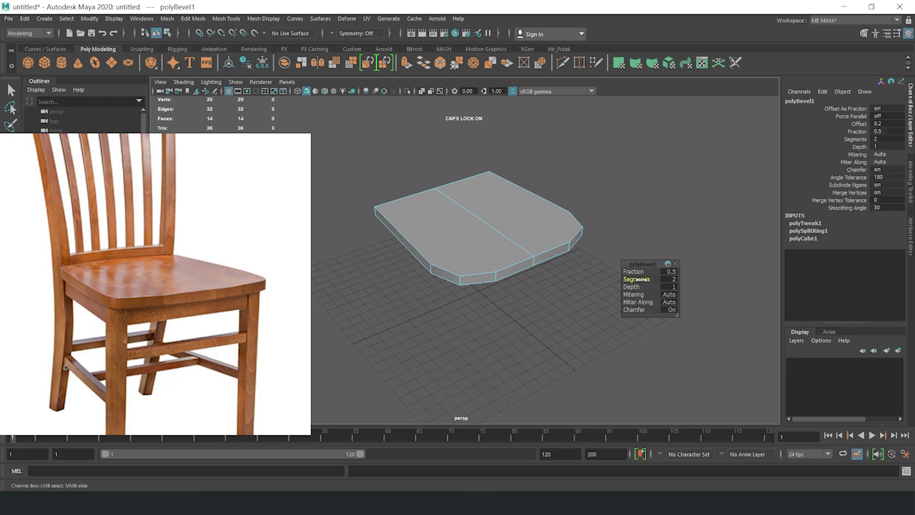
mouse_move(509, 268)
left_mouse_down("alt")
mouse_move(528, 256)
mouse_move(550, 261)
left_mouse_up("alt")
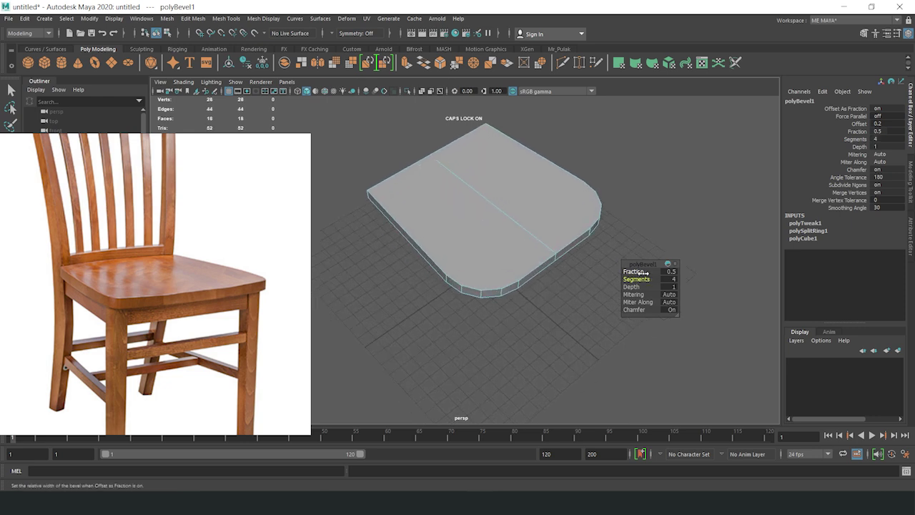
mouse_move(624, 273)
left_mouse_down("alt")
mouse_move(466, 283)
mouse_move(491, 253)
mouse_move(480, 301)
left_mouse_up("alt")
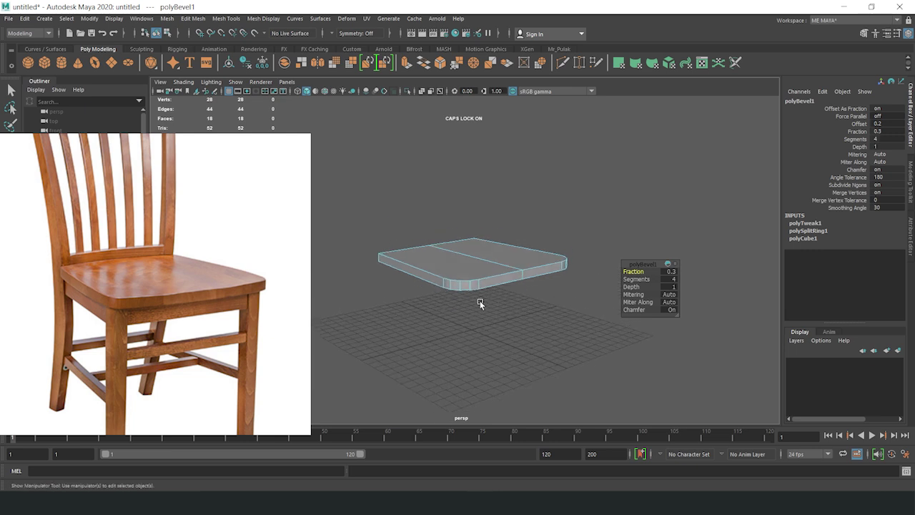
Reselect the seat and pick its bottom front edge in edge mode
left_click(541, 200)
mouse_move(541, 200)
left_mouse_down("alt")
mouse_move(454, 317)
mouse_move(506, 290)
mouse_move(437, 276)
left_mouse_up("alt")
left_click(437, 275)
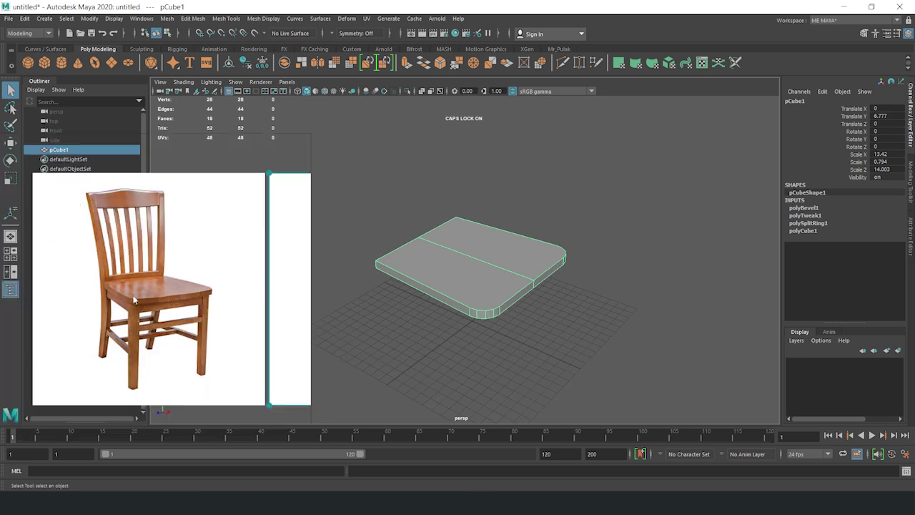
left_click_drag(88, 325, 500, 278, "alt")
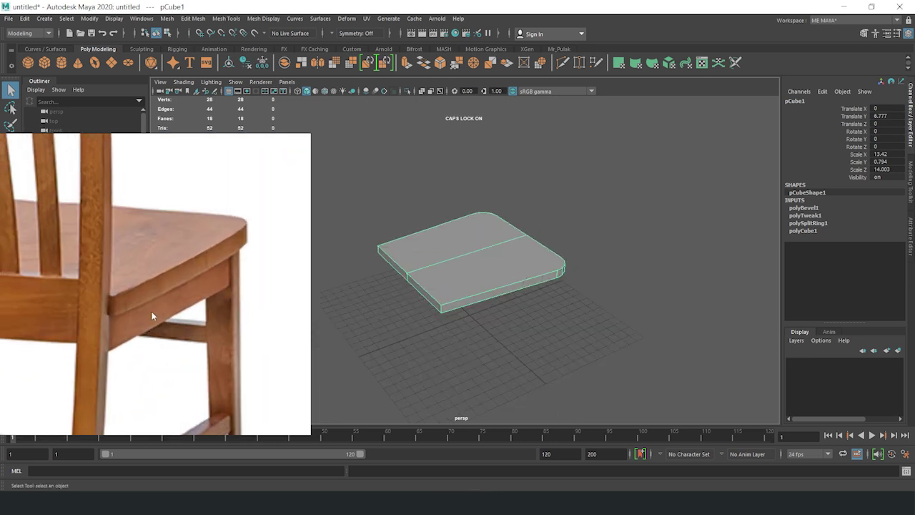
scroll(447, 242, "up", 3)
right_click(447, 242)
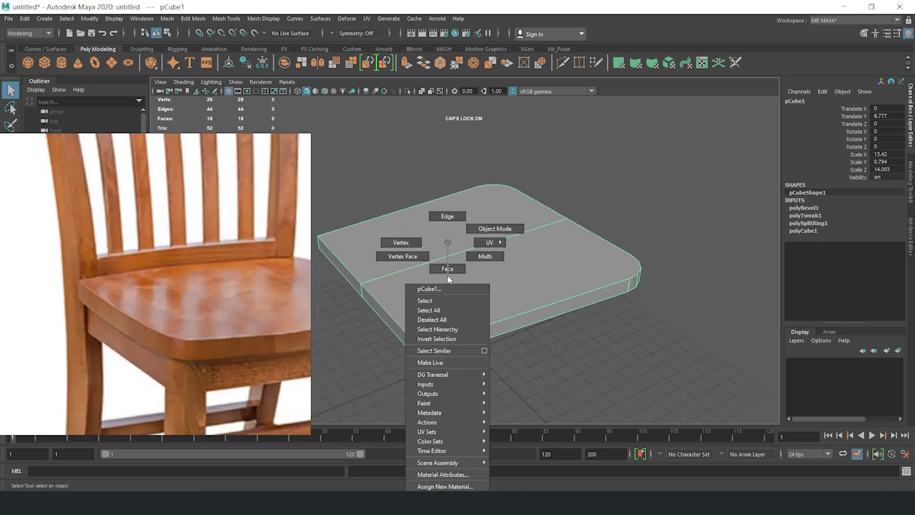
left_click(446, 215)
left_click(426, 324)
scroll(418, 307, "down", 2)
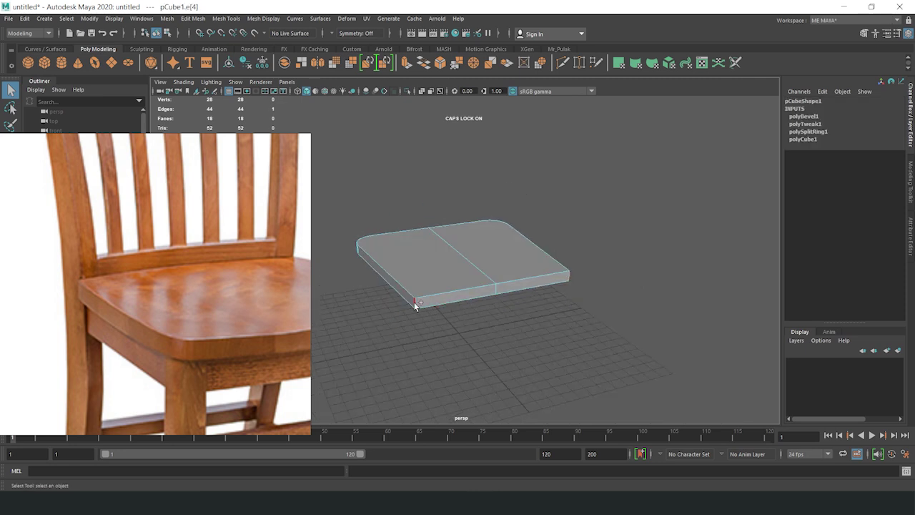
left_click_drag(415, 305, 437, 279, "alt")
Bevel the bottom front edge with 4 segments at fraction 0.12
key("ctrl+b")
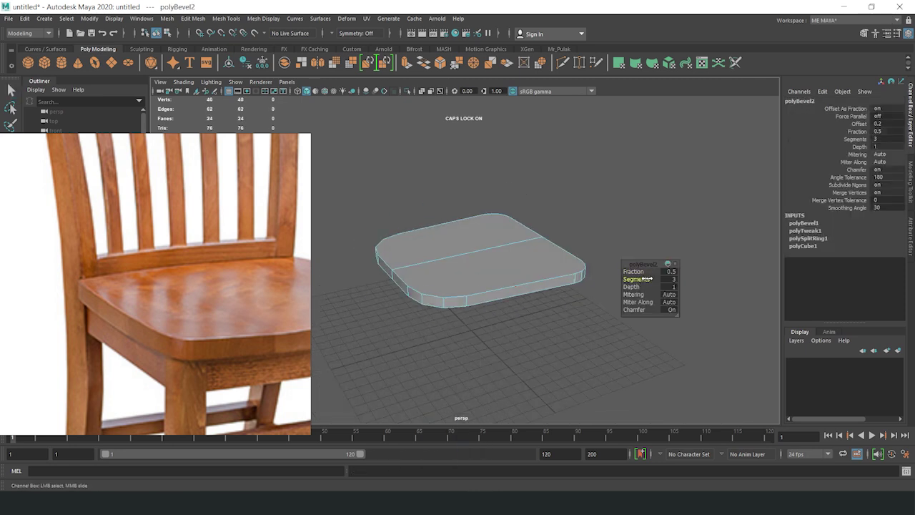
left_click_drag(644, 283, 419, 310, "alt")
right_click_drag(439, 243, 380, 295)
mouse_move(378, 291)
left_mouse_down("alt")
mouse_move(474, 271)
mouse_move(461, 260)
left_mouse_up("alt")
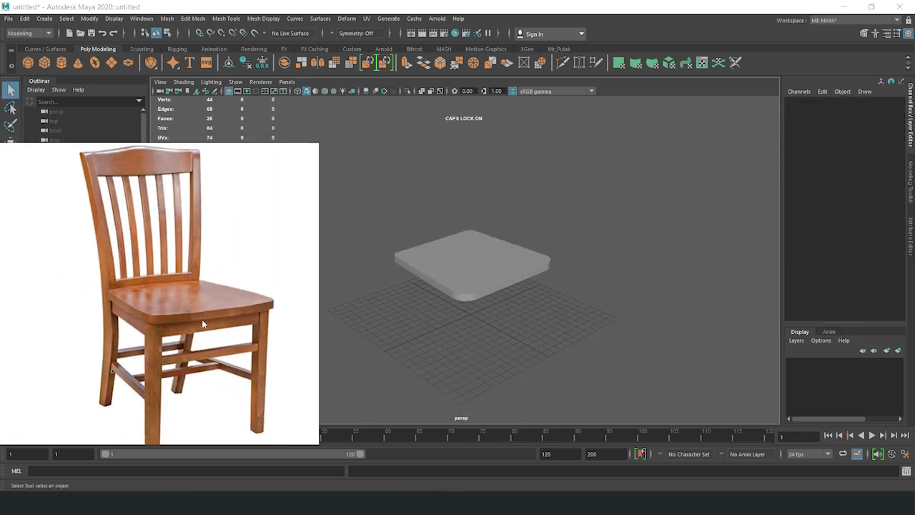
Create a second polygon cube and slide it under the seat's left end
left_click(44, 62)
key("w")
mouse_move(531, 270)
left_mouse_down("alt+shift")
mouse_move(469, 291)
mouse_move(507, 294)
mouse_move(457, 293)
left_mouse_up("alt+shift")
middle_click_drag(458, 293, 475, 287, "alt")
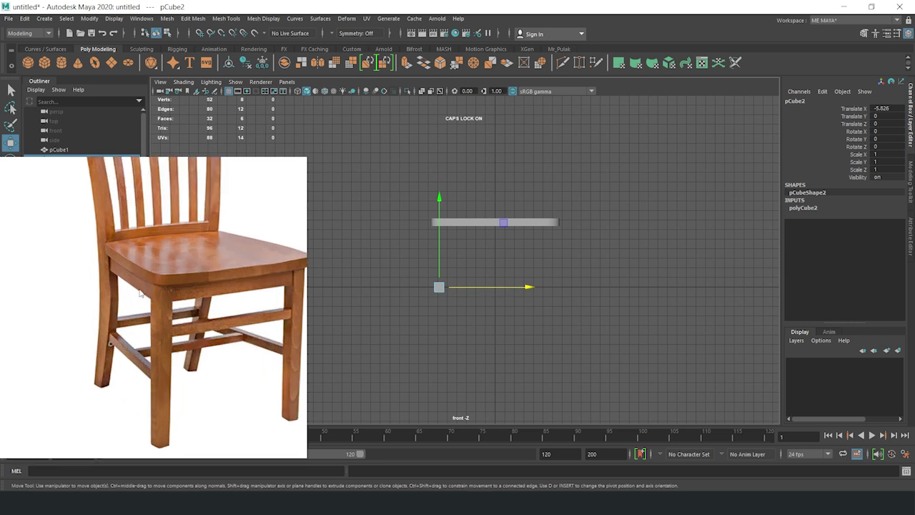
Drag the cube's vertices to stretch it into a tall thin leg, then show four views
key("F9")
left_click_drag(431, 268, 472, 287)
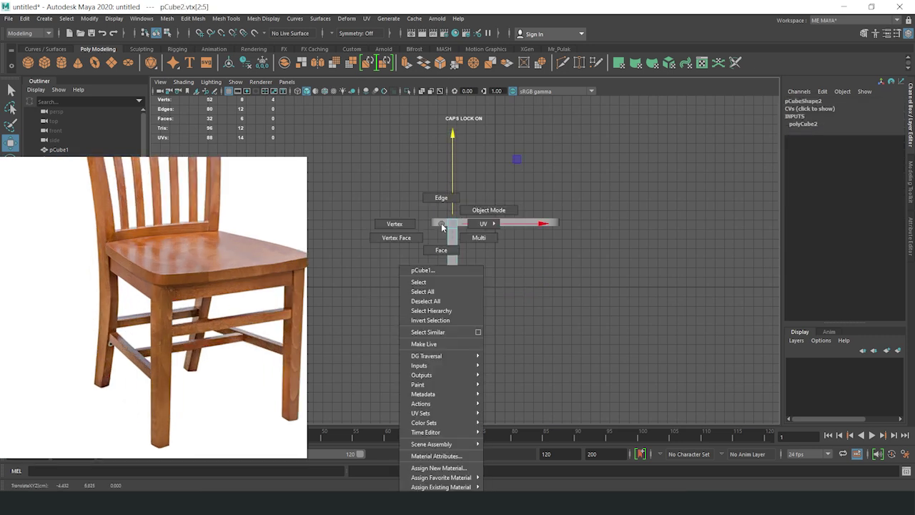
right_click_drag(441, 223, 483, 210)
left_click_drag(482, 207, 466, 218)
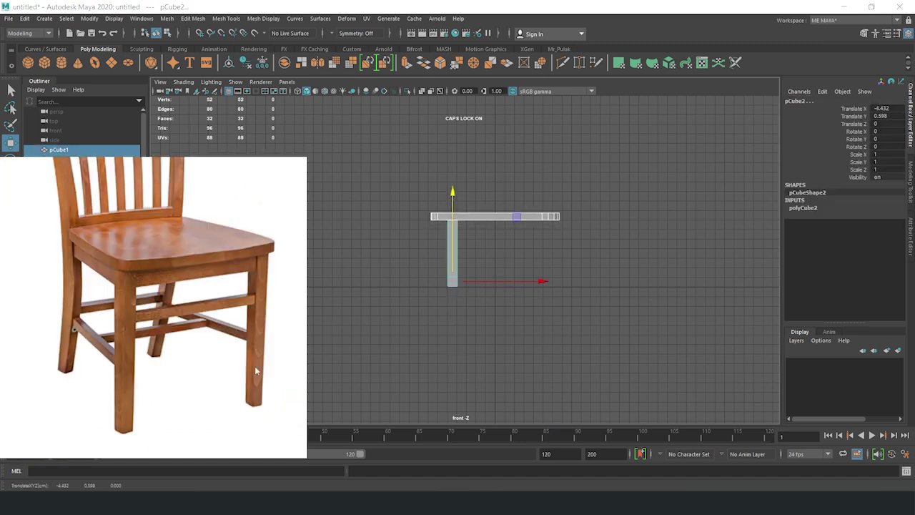
left_click_drag(421, 292, 459, 307)
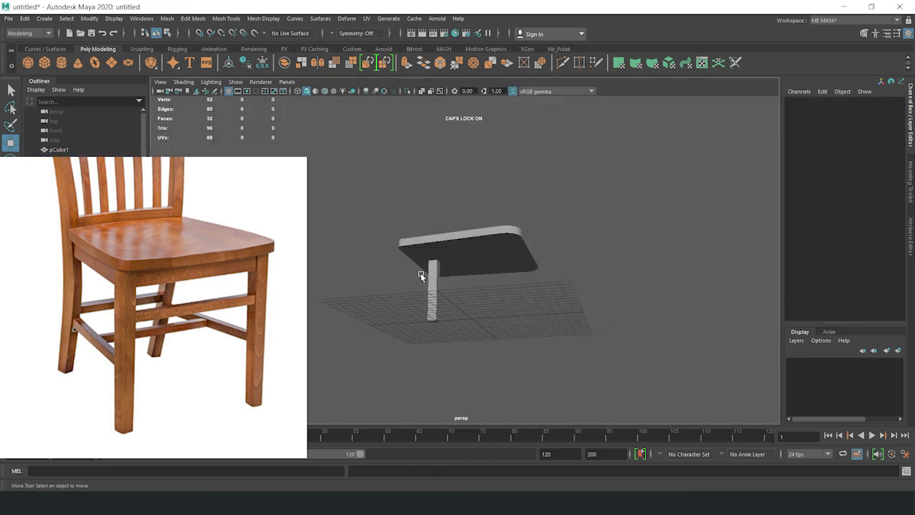
left_click(422, 274)
left_click_drag(422, 274, 419, 297, "alt")
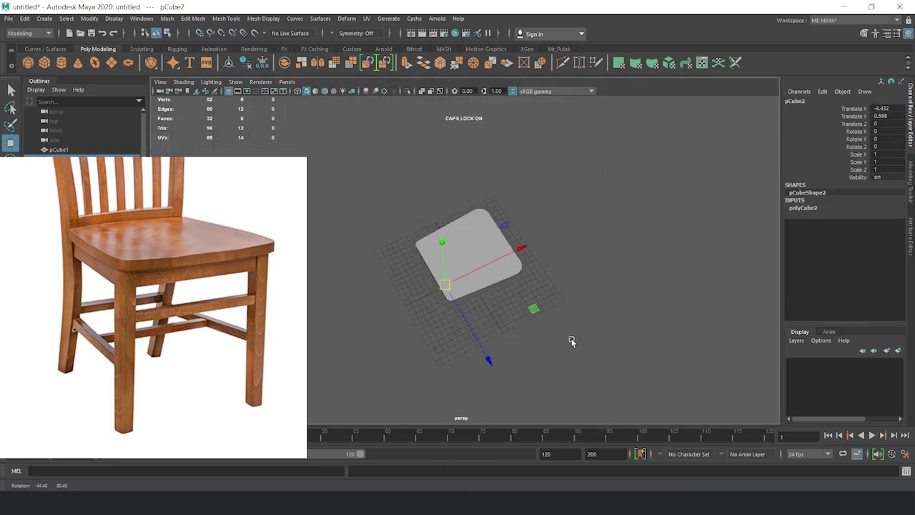
key("space")
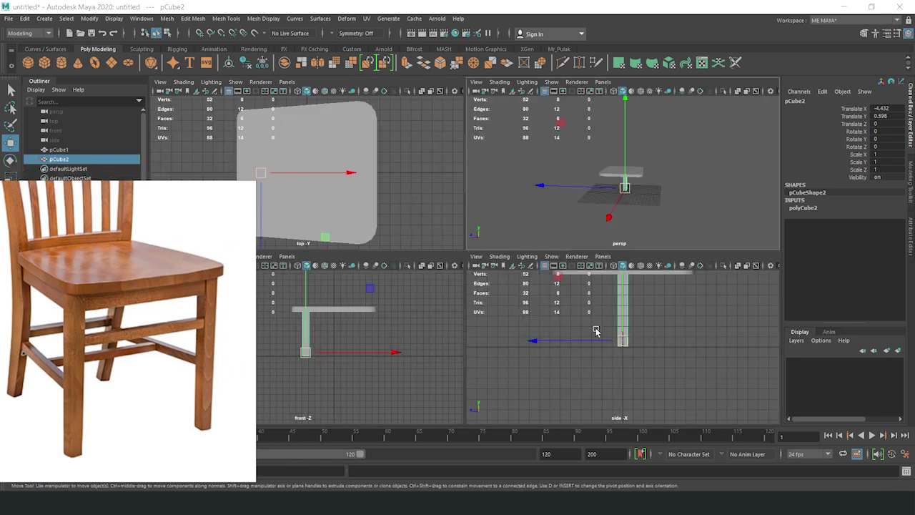
Freeze pCube1's transforms and set its Rotate Y to -90 in the Channel Box
left_click(371, 192)
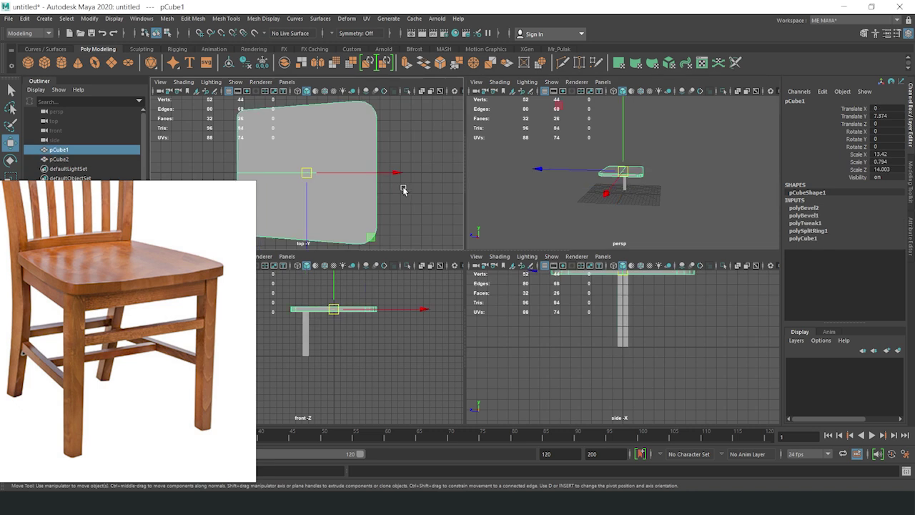
scroll(401, 188, "down", 3)
key("e")
left_click(552, 49)
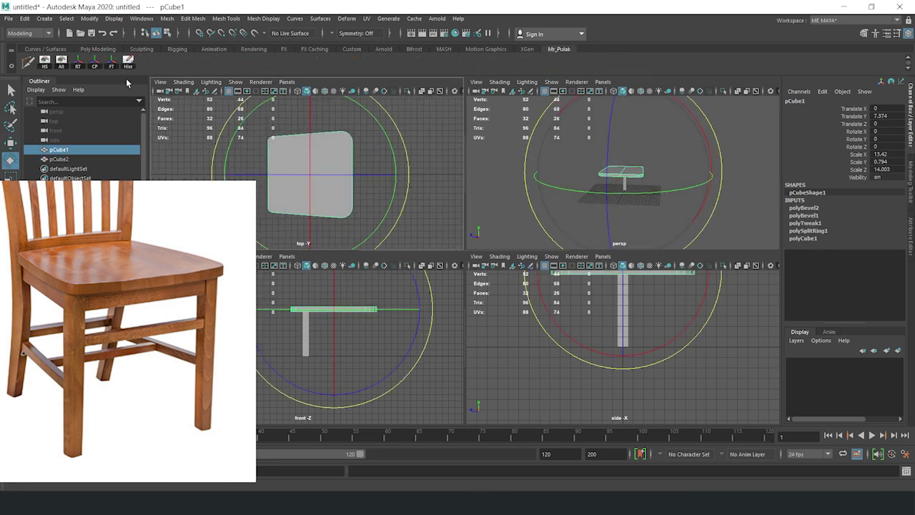
left_click_drag(374, 150, 380, 198)
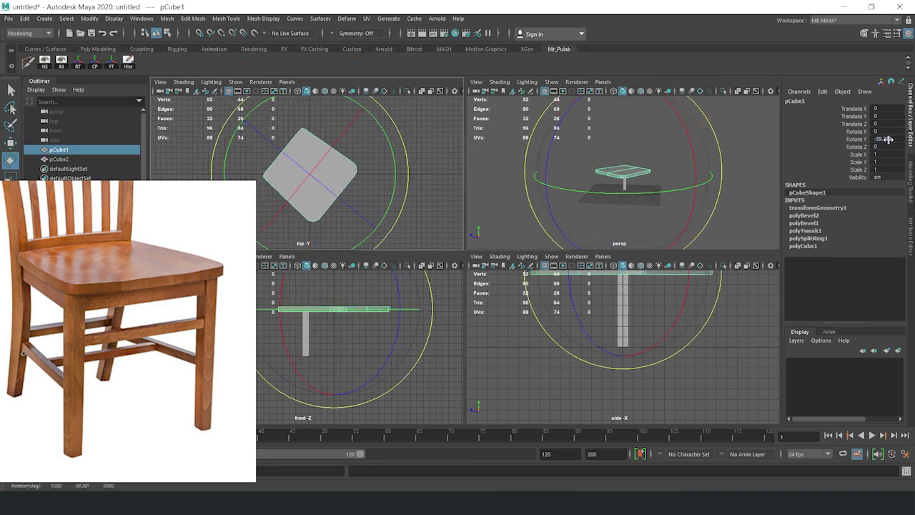
type("0")
key("Return")
key("w")
key("space")
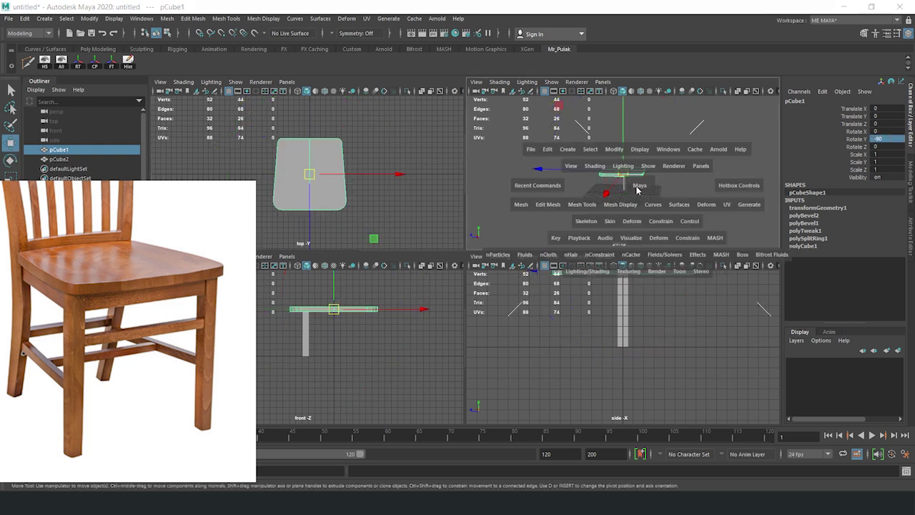
left_click(489, 296)
mouse_move(489, 296)
left_mouse_down("alt")
mouse_move(610, 288)
mouse_move(508, 287)
left_mouse_up("alt")
Move the leg along Z under the seat's corner and raise the seat above it
left_click(432, 286)
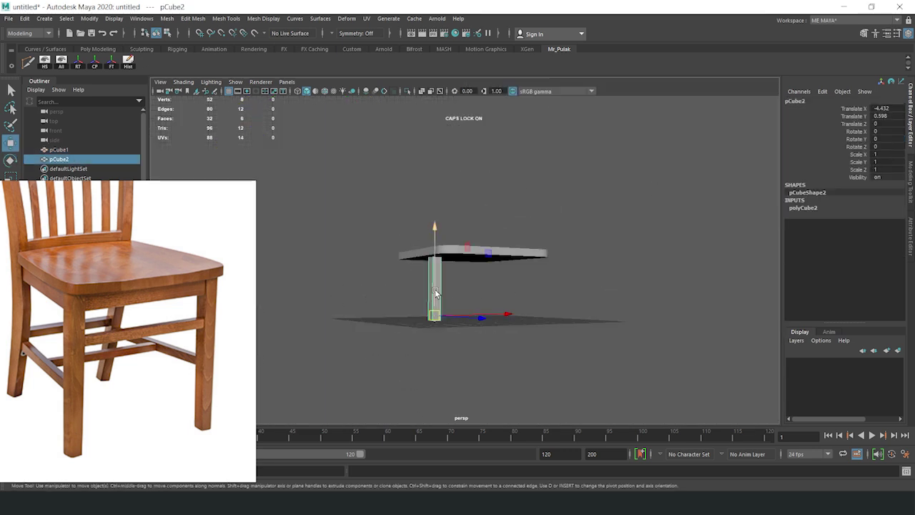
mouse_move(502, 318)
left_mouse_down()
mouse_move(561, 327)
mouse_move(551, 281)
mouse_move(598, 292)
left_mouse_up()
left_click_drag(597, 291, 429, 343, "alt")
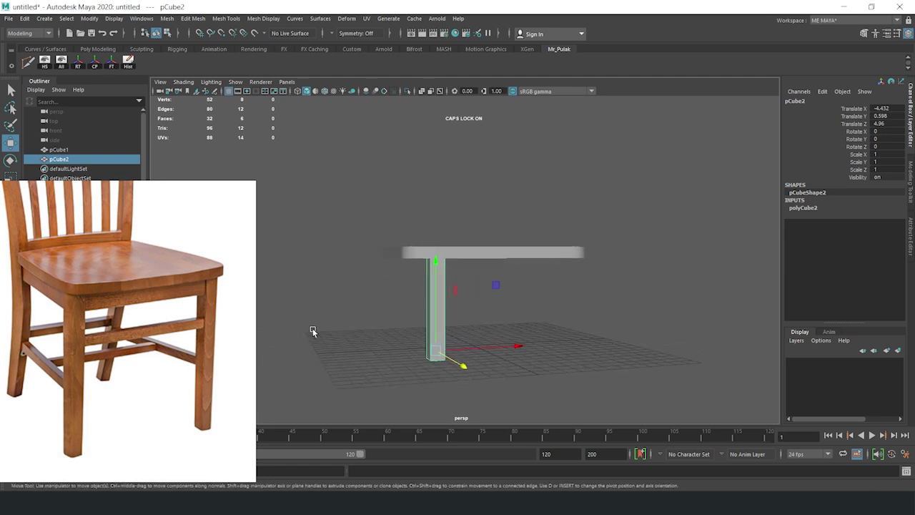
left_click_drag(312, 330, 521, 284, "alt+shift")
mouse_move(530, 175)
left_mouse_down("alt")
mouse_move(698, 127)
mouse_move(586, 259)
mouse_move(558, 245)
left_mouse_up("alt")
left_click(559, 244)
key("space")
key("space")
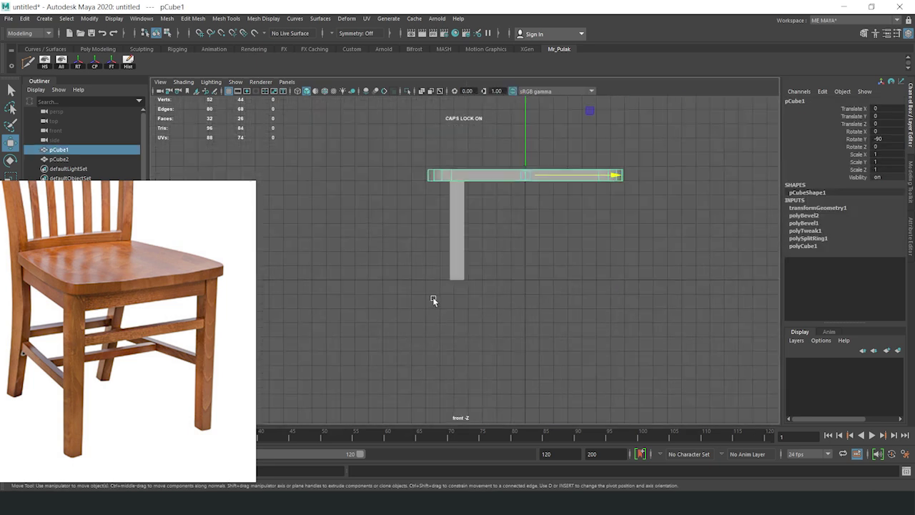
middle_click_drag(432, 297, 360, 387, "alt")
middle_click_drag(378, 257, 351, 231, "alt")
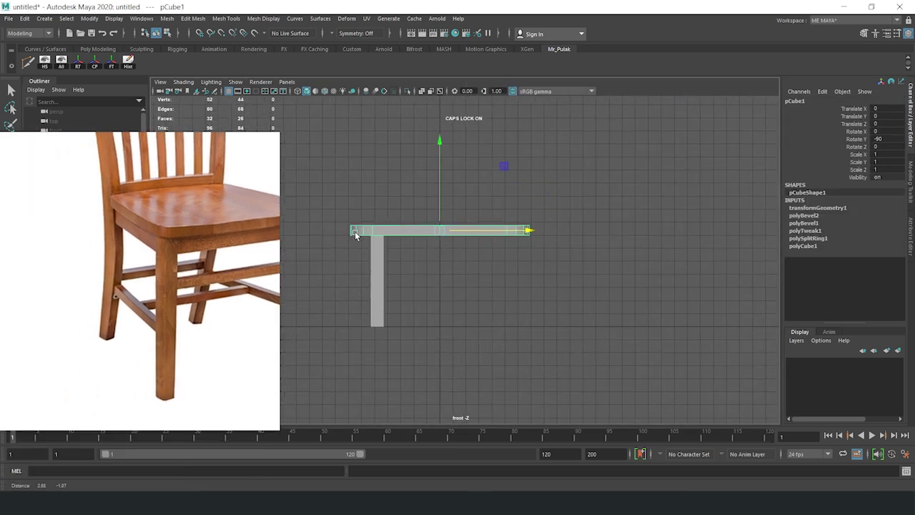
left_click_drag(439, 187, 440, 141)
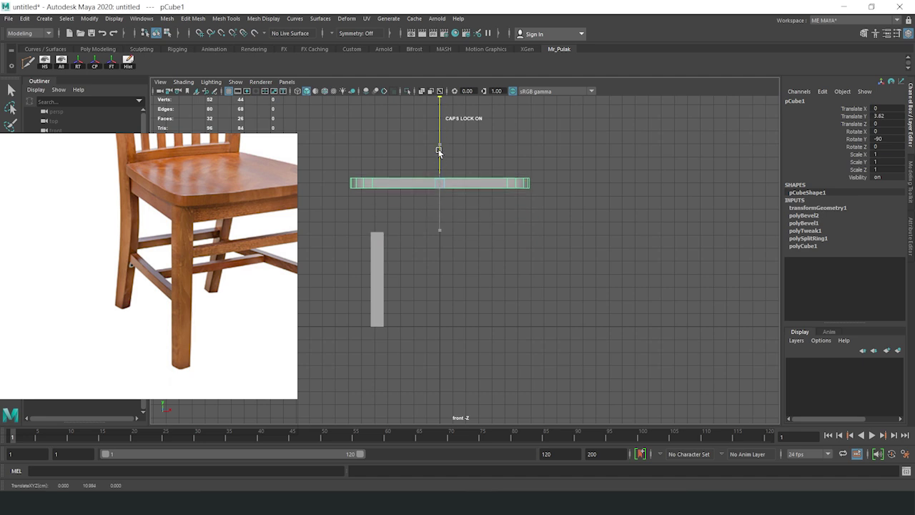
Reposition the leg in the front view and scale it up slightly
left_click(376, 282)
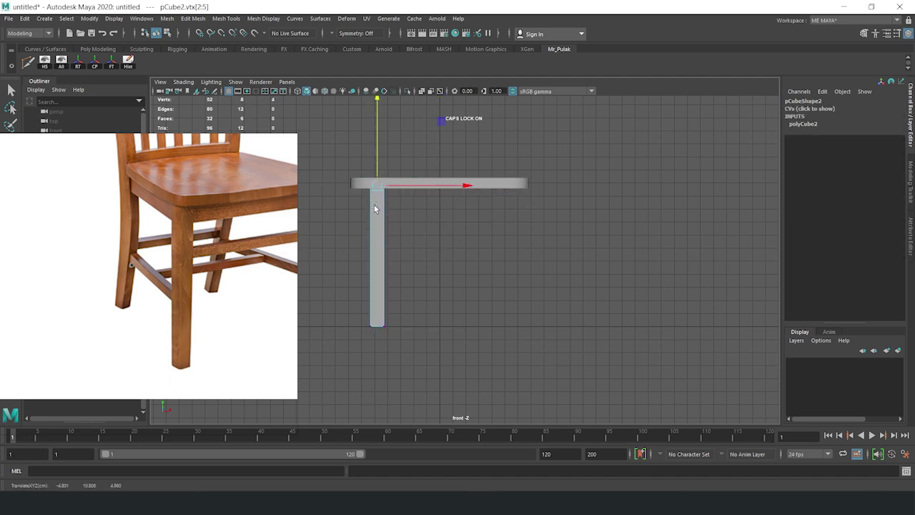
key("F8")
left_click(573, 160)
left_click_drag(457, 272, 393, 286, "alt")
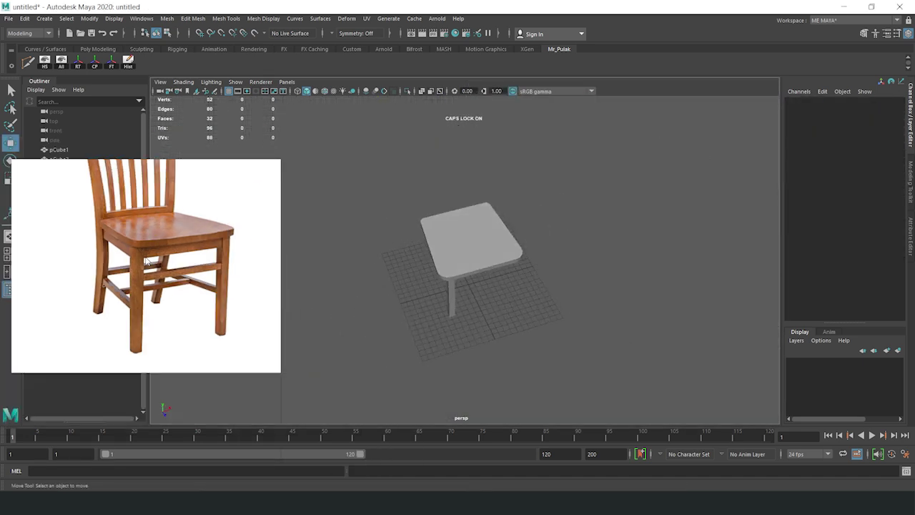
left_click_drag(146, 262, 139, 286, "alt")
left_click(59, 159)
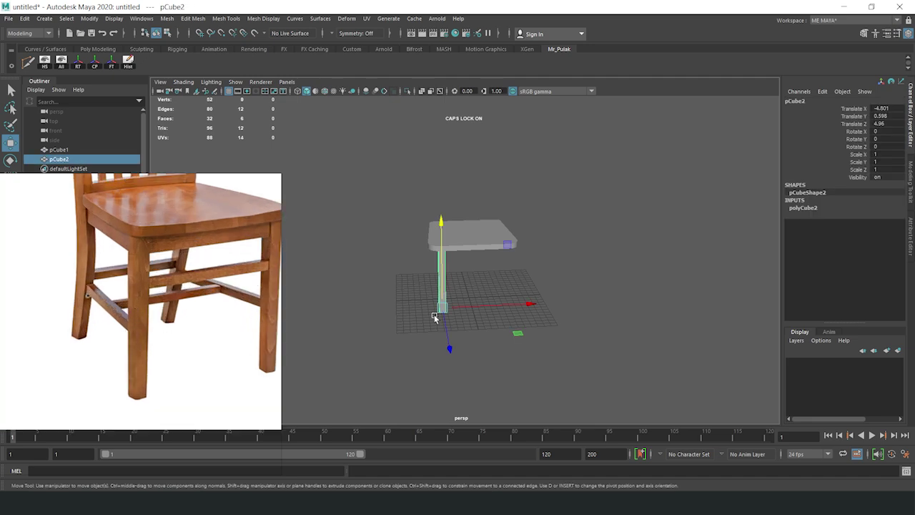
key("space")
key("w")
scroll(404, 314, "up", 2)
scroll(395, 313, "up", 2)
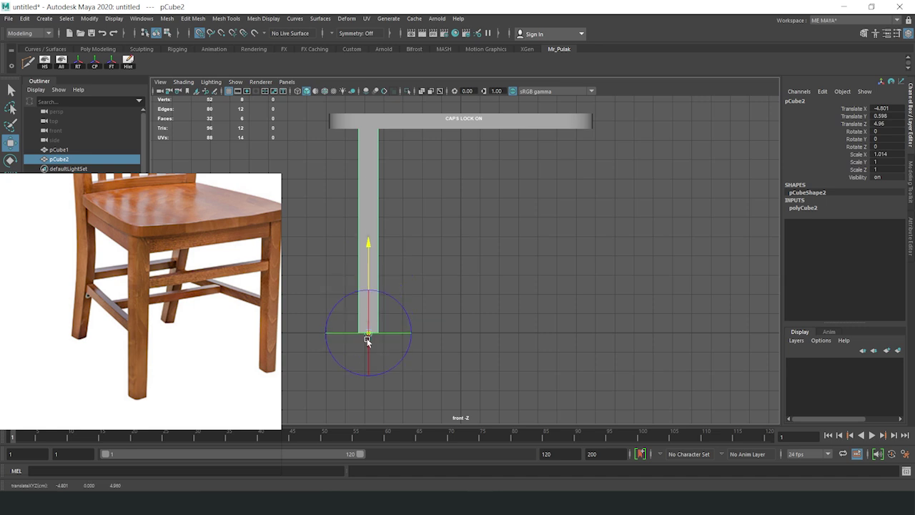
left_click_drag(392, 336, 396, 335)
scroll(397, 334, "down", 3)
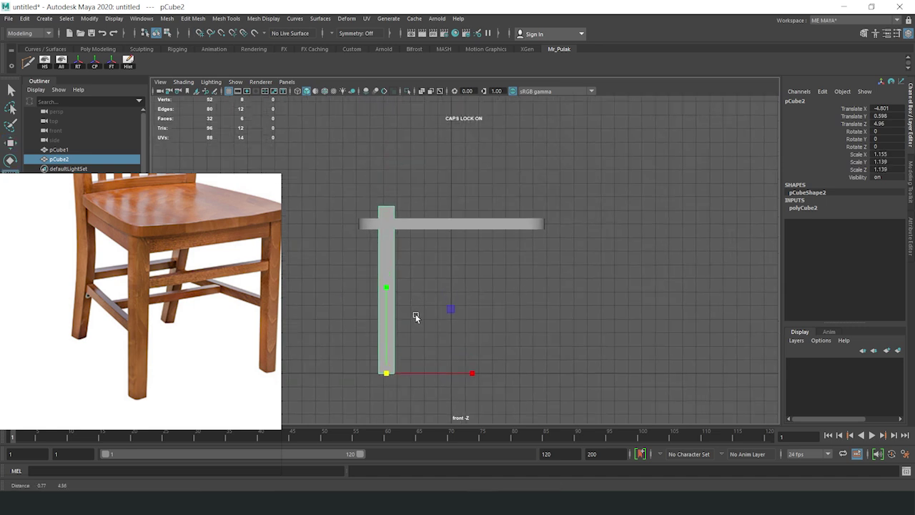
middle_click_drag(416, 315, 378, 321, "alt")
Thicken the leg along X to fit beneath the seat's corner
left_click(368, 228)
key("w")
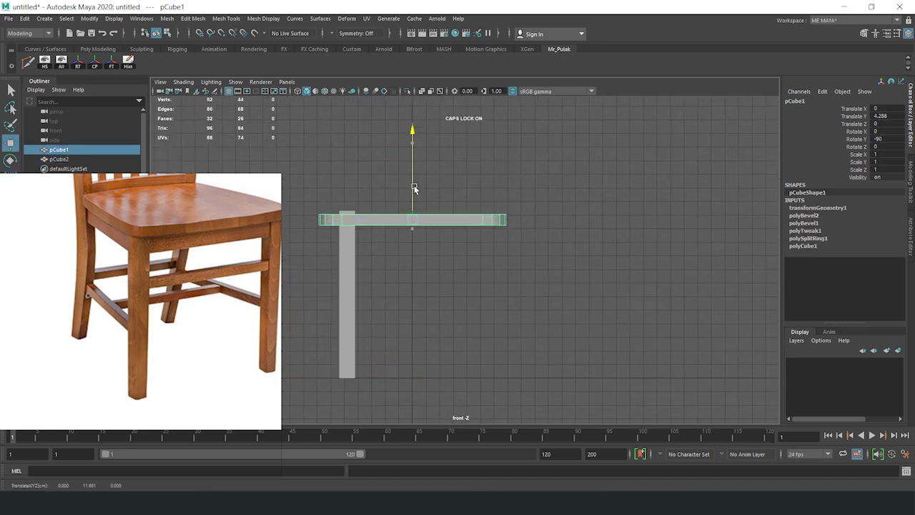
key("space")
left_click(643, 157)
key("space")
mouse_move(643, 236)
left_mouse_down("alt")
mouse_move(610, 256)
mouse_move(527, 254)
left_mouse_up("alt")
left_click(437, 270)
key("r")
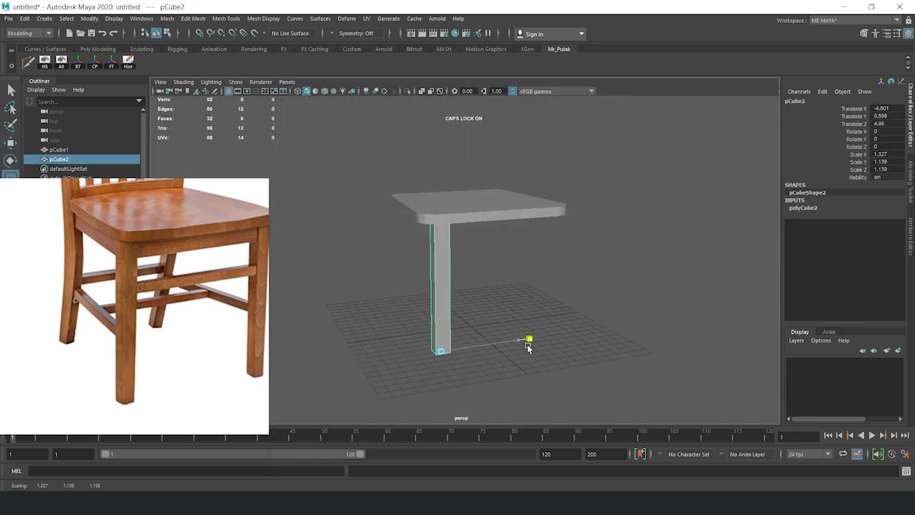
left_click_drag(532, 346, 588, 358, "alt")
key("w")
left_click(648, 316)
mouse_move(647, 317)
left_mouse_down("alt")
mouse_move(436, 317)
mouse_move(423, 303)
left_mouse_up("alt")
left_click(445, 306)
In wireframe front view, pull the leg's top vertices up to meet the seat
key("space")
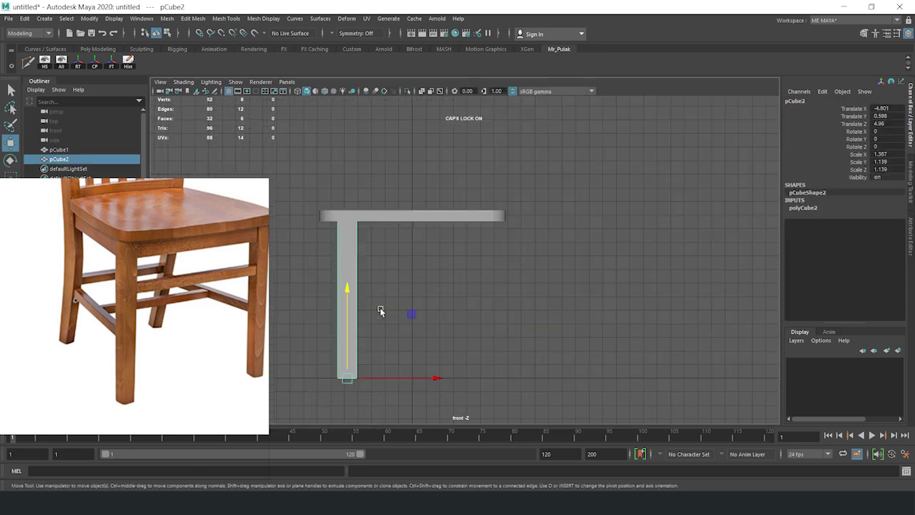
left_click(470, 288)
left_click(401, 286)
key("4")
right_click_drag(402, 286, 322, 153)
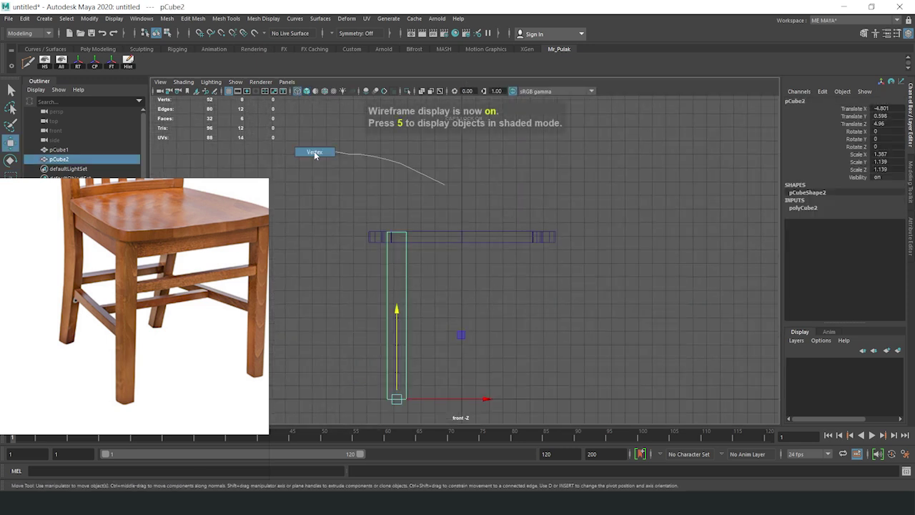
left_click_drag(368, 218, 384, 250)
scroll(385, 250, "up", 1)
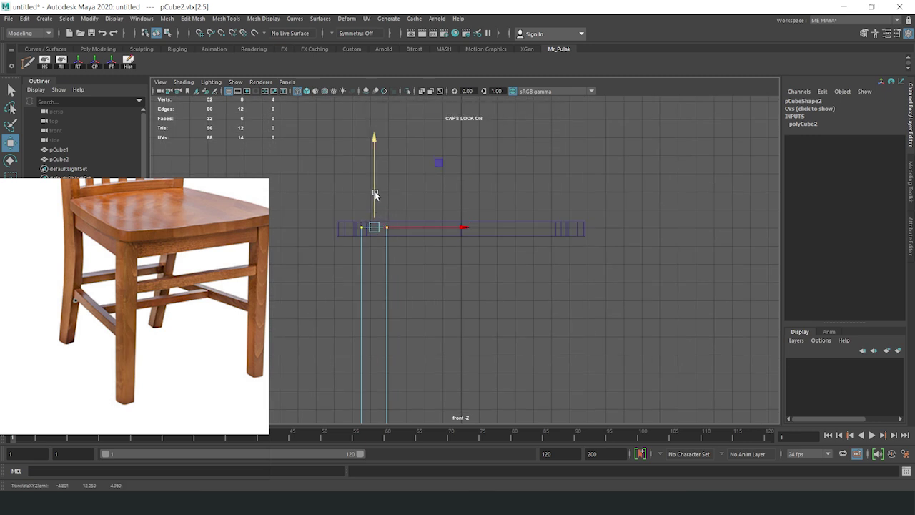
key("F8")
key("a")
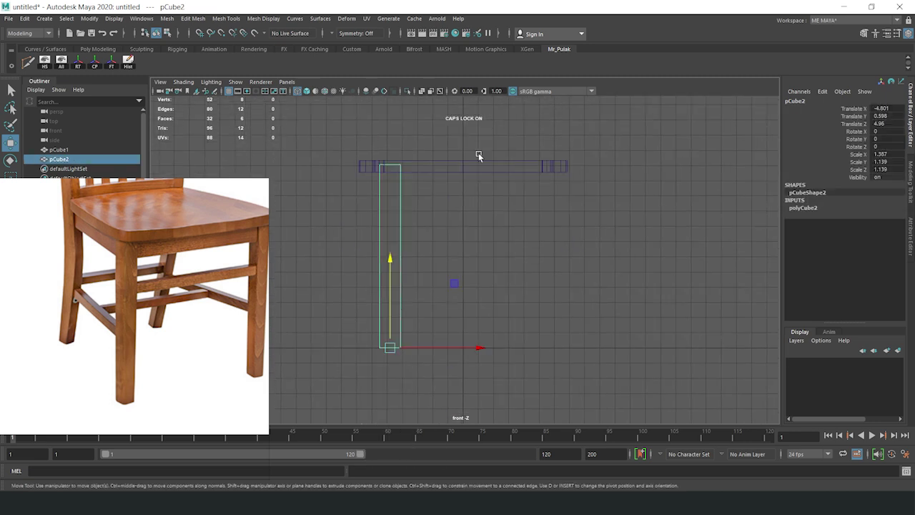
Freeze the leg's transforms and duplicate it with Ctrl+D as a second leg
left_click(111, 62)
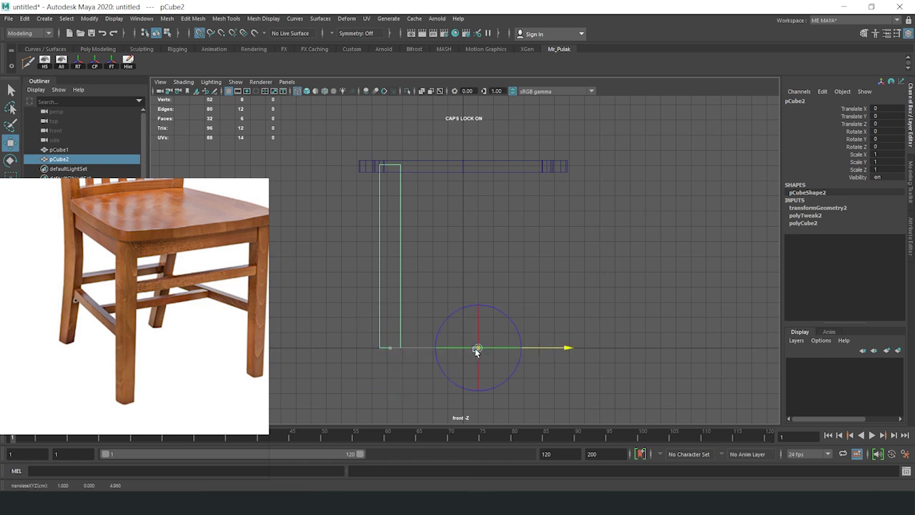
key("ctrl+d")
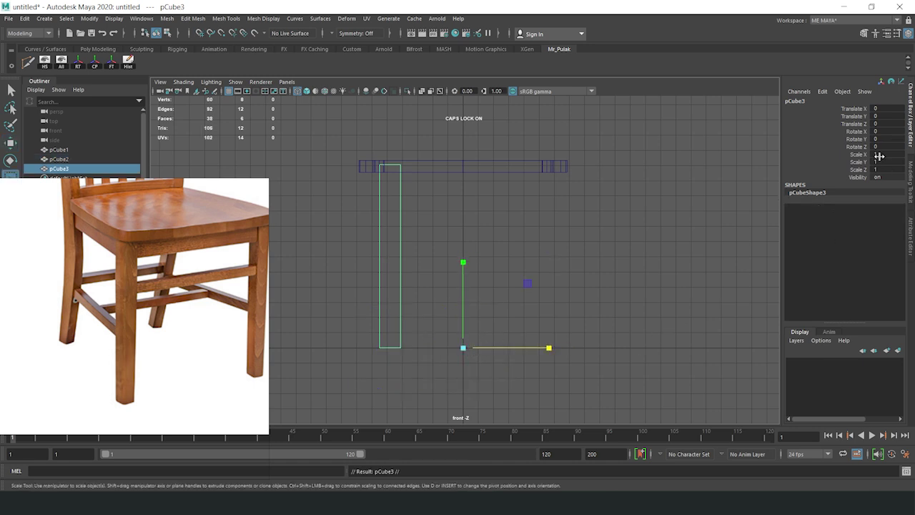
key("Delete")
left_click_drag(362, 250, 396, 265)
left_click_drag(574, 201, 500, 306, "alt")
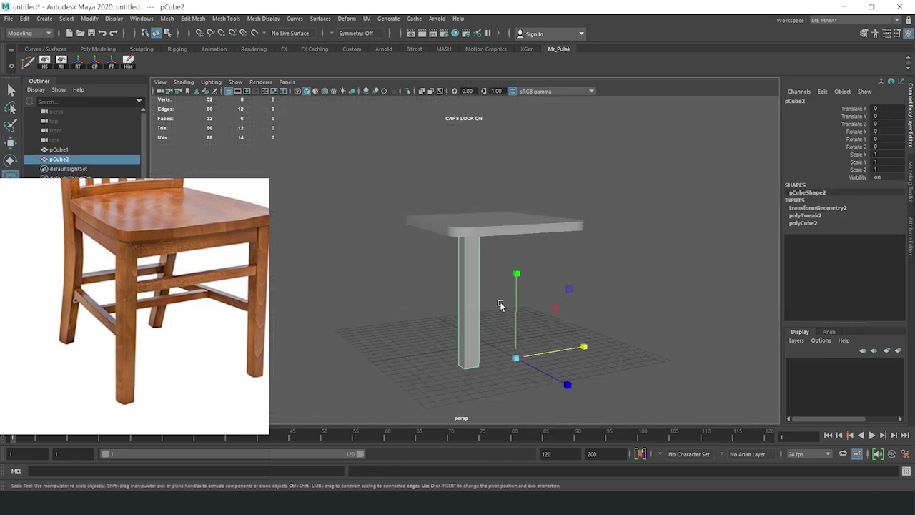
scroll(239, 309, "up", 5)
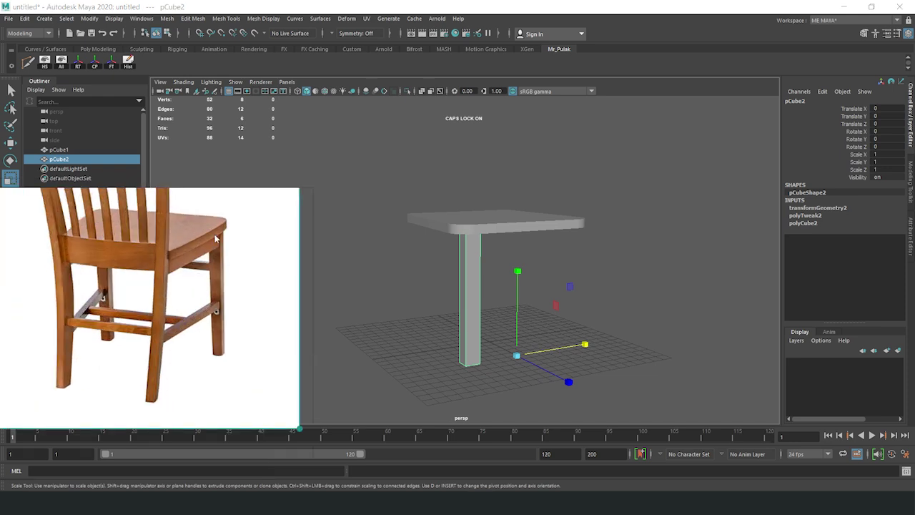
scroll(231, 320, "down", 3)
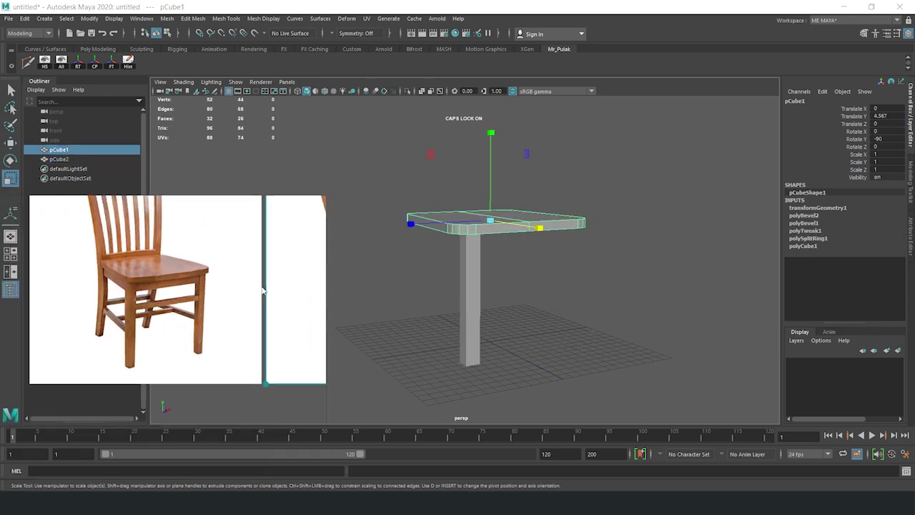
left_click_drag(418, 307, 438, 304, "alt")
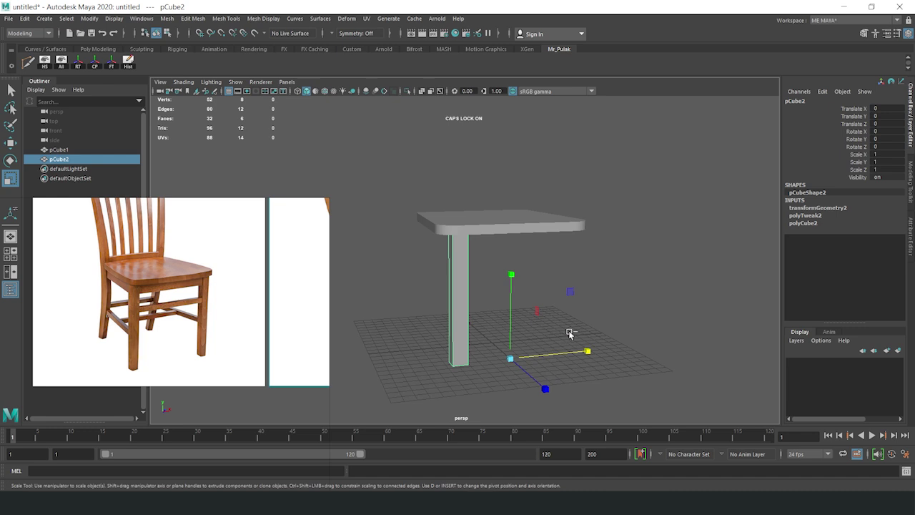
key("ctrl+d")
Slide the front-left leg left along X toward the seat corner
left_click(684, 251)
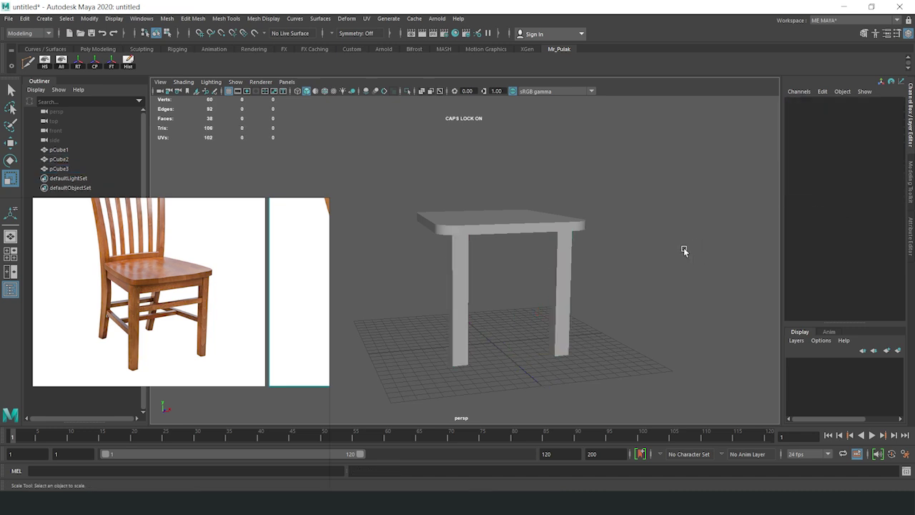
key("space")
key("space")
key("5")
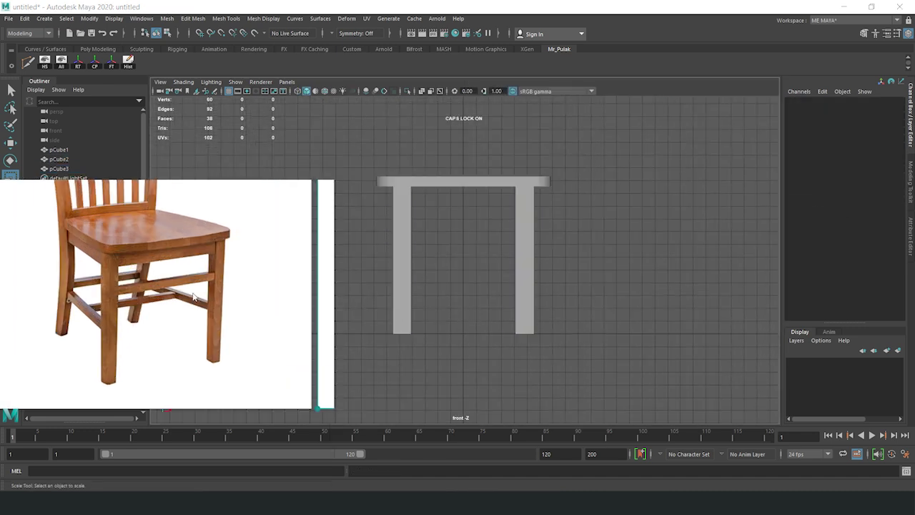
key("5")
middle_click_drag(474, 259, 464, 285, "alt")
key("space")
key("space")
left_click_drag(623, 251, 565, 231, "alt")
left_click(463, 285)
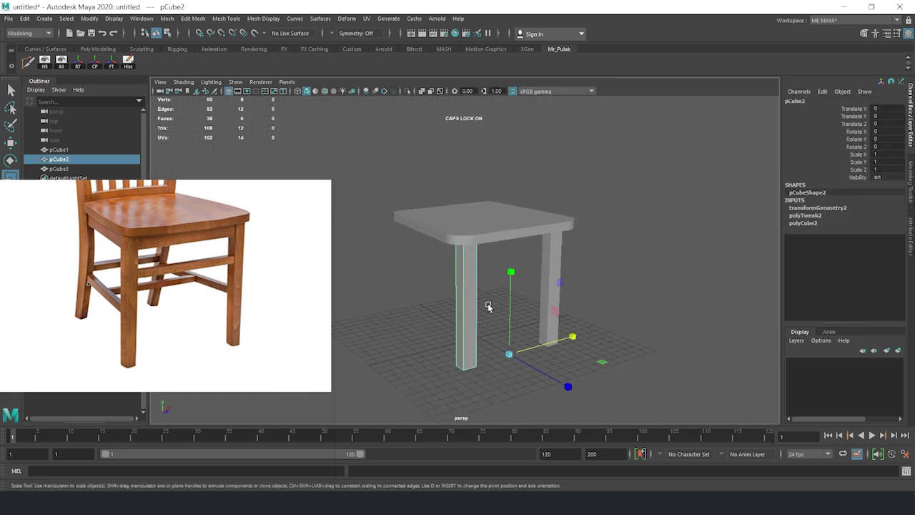
left_click_drag(571, 339, 565, 339)
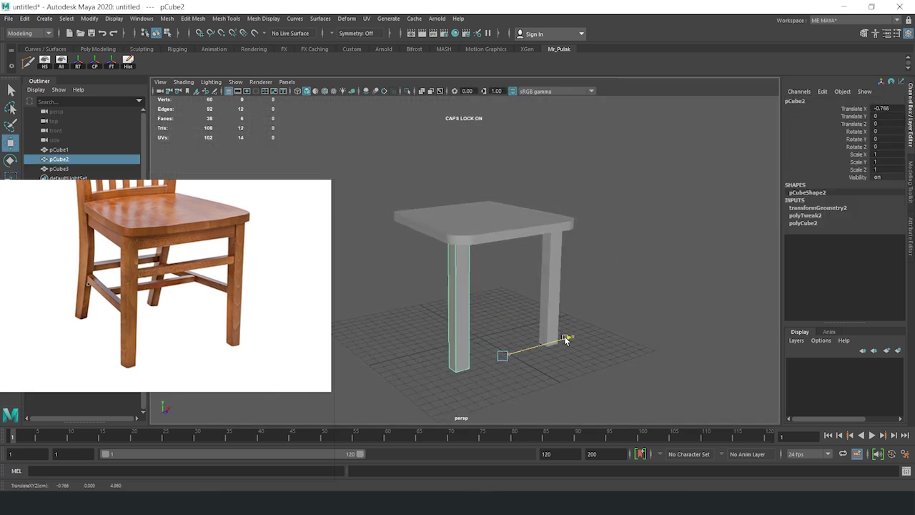
Scale the seat, nudge the front-left leg further left, then undo and adjust the leg's pivot
left_click(486, 237)
key("r")
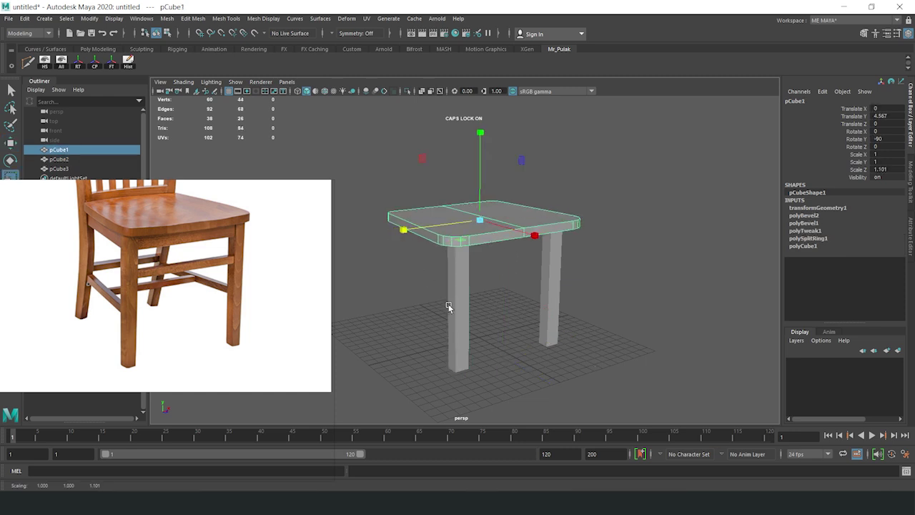
left_click(448, 306)
key("w")
left_click_drag(576, 340, 567, 339)
key("ctrl+z")
key("ctrl+z")
key("ctrl+z")
key("ctrl+z")
key("space")
key("space")
key("Insert")
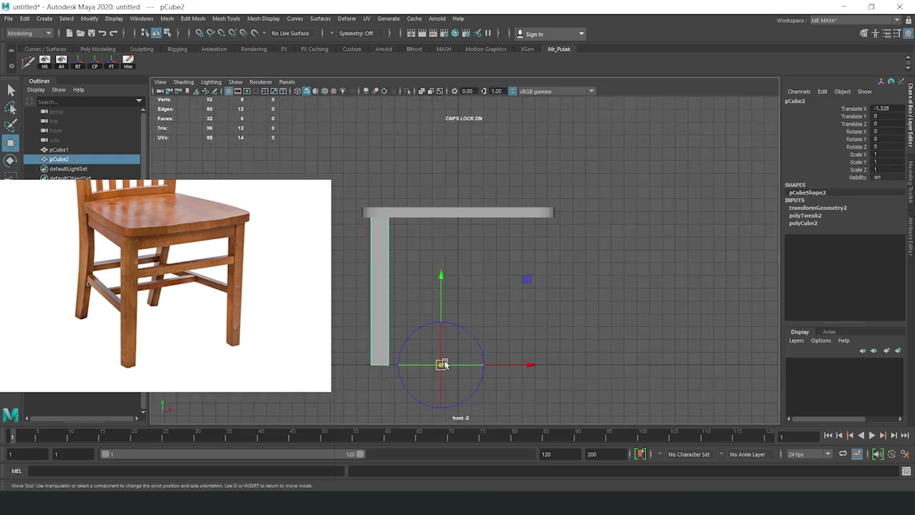
Duplicate the leg to the remaining corners, placing pCube4 at X -1.328, Z -11.489
key("ctrl+d")
key("r")
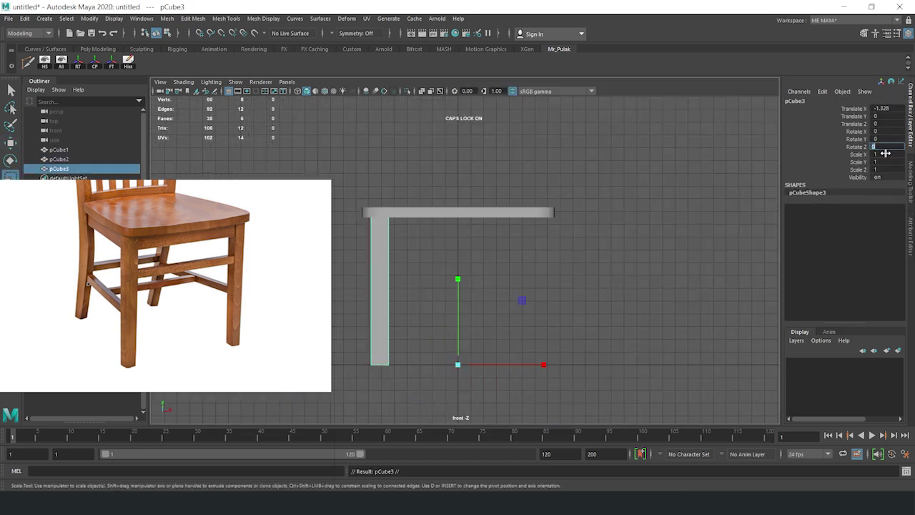
key("space")
key("space")
left_click(720, 163)
mouse_move(721, 164)
left_mouse_down("alt")
mouse_move(570, 251)
mouse_move(624, 262)
mouse_move(590, 285)
left_mouse_up("alt")
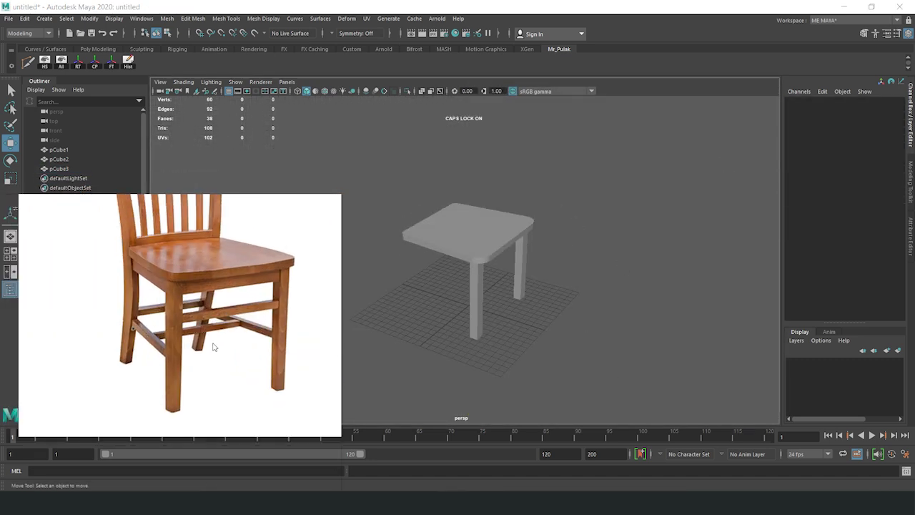
left_click(483, 317)
key("ctrl+d")
mouse_move(529, 344)
left_mouse_down()
mouse_move(522, 326)
mouse_move(484, 312)
mouse_move(551, 322)
mouse_move(522, 342)
left_mouse_up()
left_click(662, 278)
scroll(572, 293, "down", 3)
left_click_drag(503, 307, 466, 312, "alt")
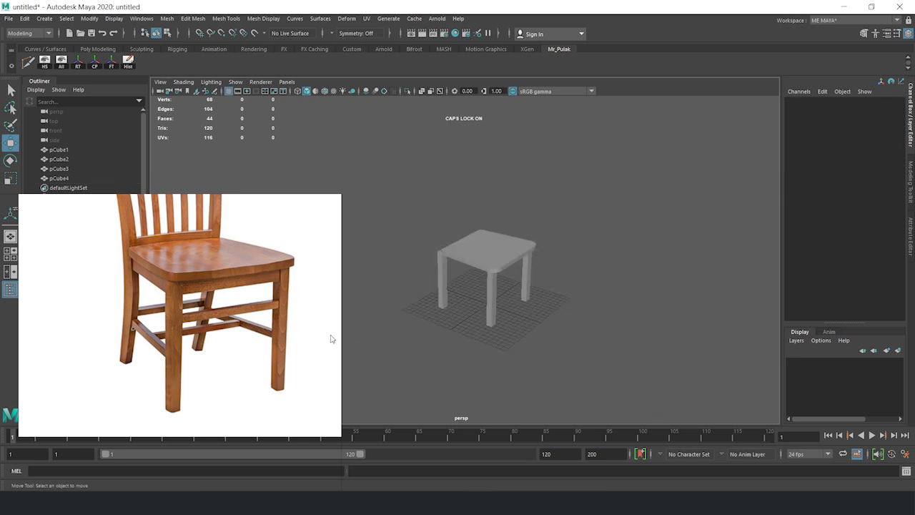
scroll(436, 276, "up", 2)
Stretch the left rear leg's top vertices upward into a tall post above the seat
left_click(425, 284)
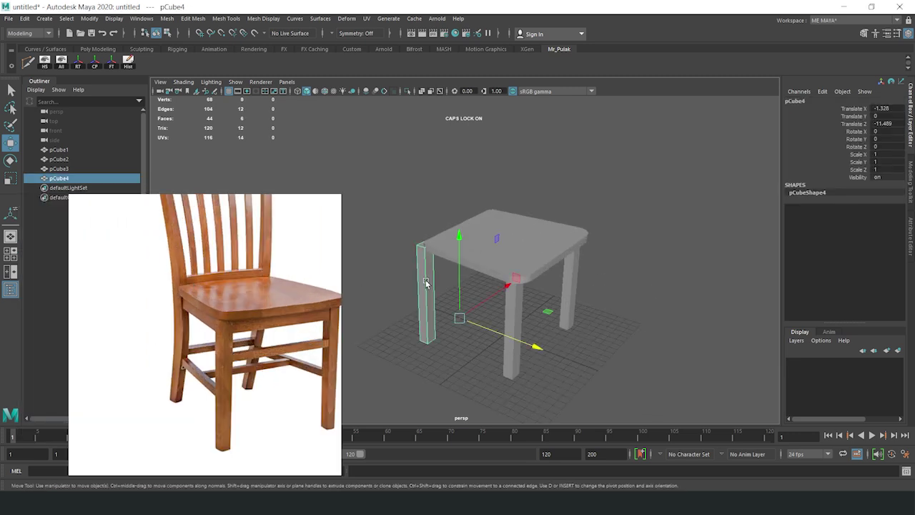
left_click_drag(425, 284, 215, 346, "alt")
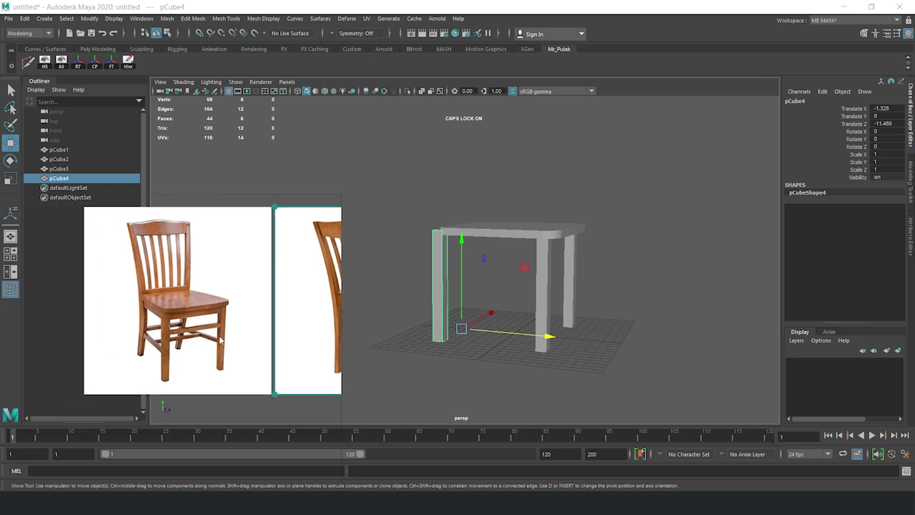
key("F9")
left_click_drag(343, 174, 486, 257)
key("space")
key("space")
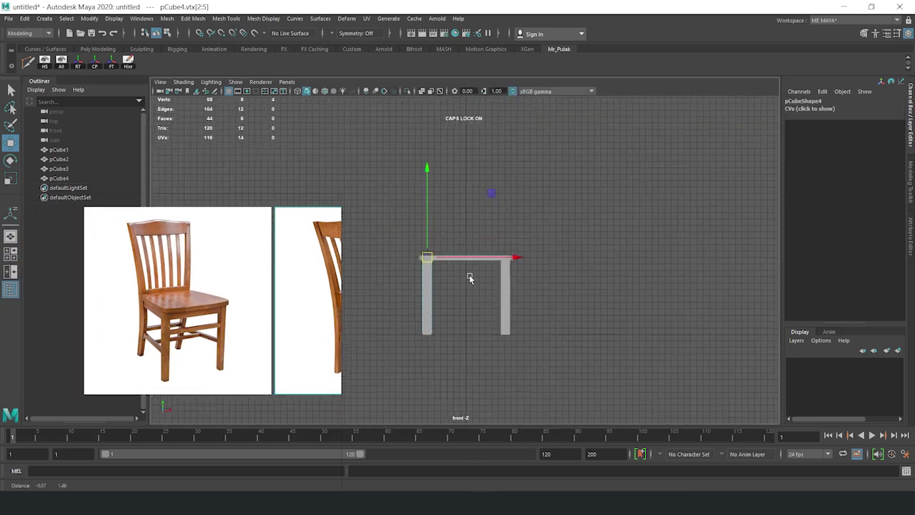
middle_click_drag(469, 278, 472, 295, "alt")
left_click(433, 230)
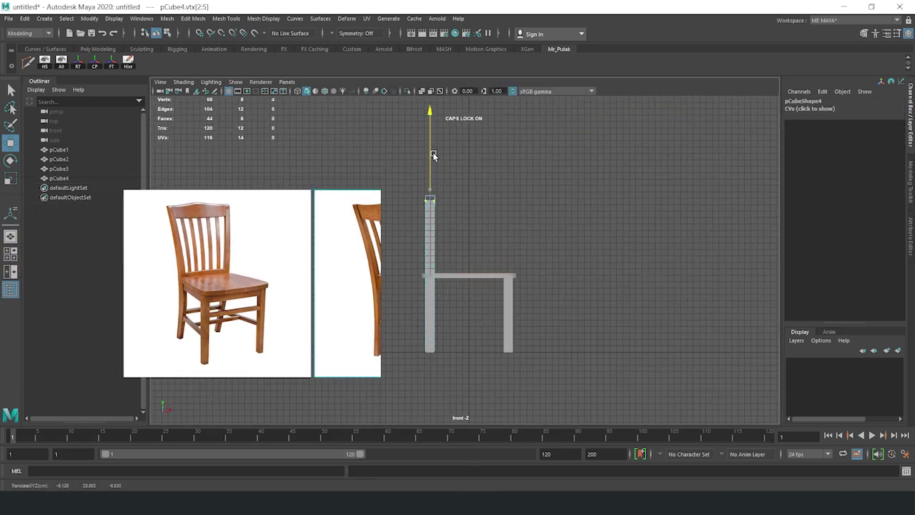
Show the back-view reference photo and reselect the back post
key("space")
key("space")
right_click_drag(420, 183, 435, 175)
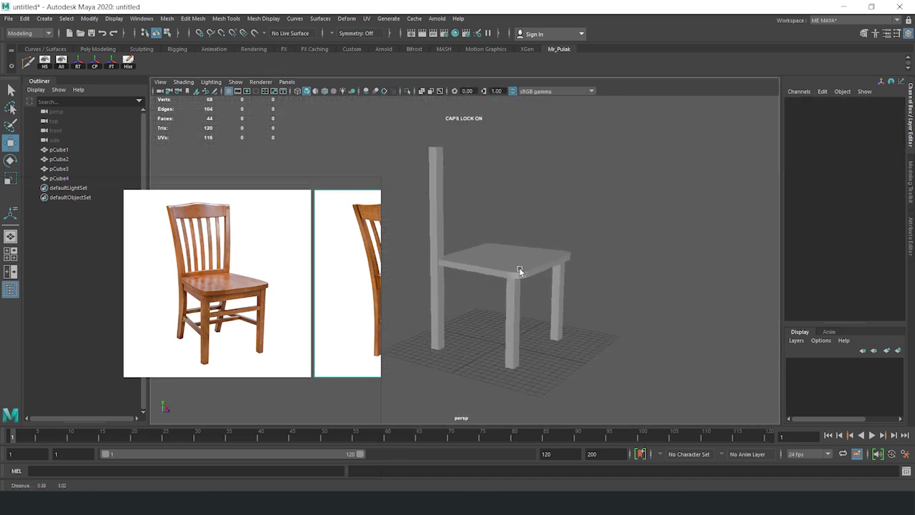
left_click_drag(458, 275, 489, 273, "alt")
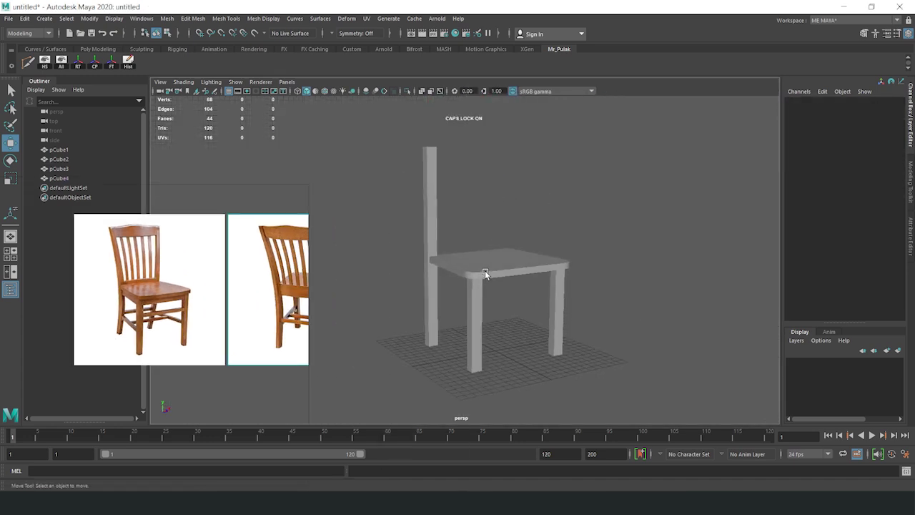
scroll(93, 302, "up", 1)
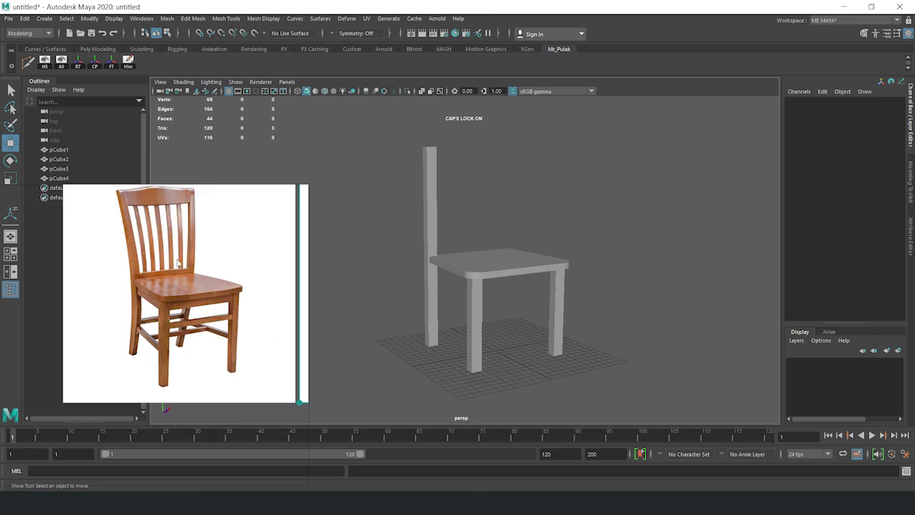
scroll(162, 304, "up", 1)
double_click(282, 280)
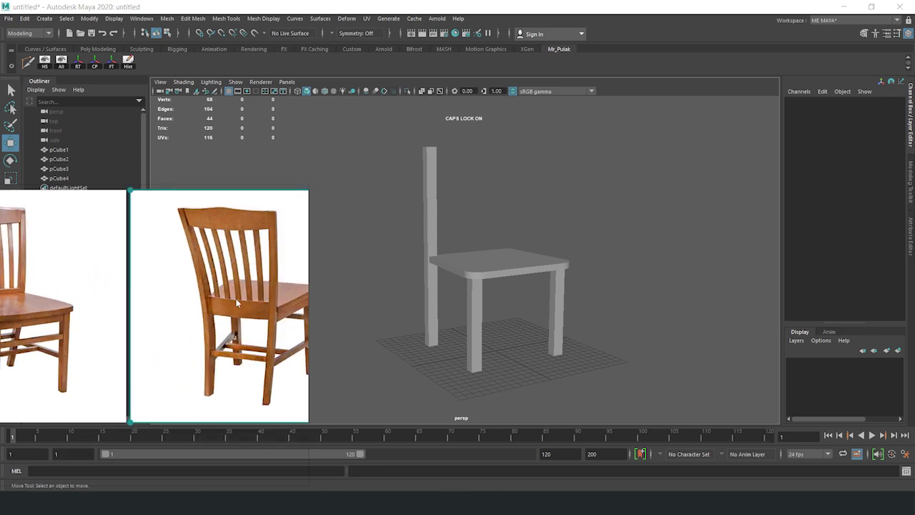
left_click(433, 214)
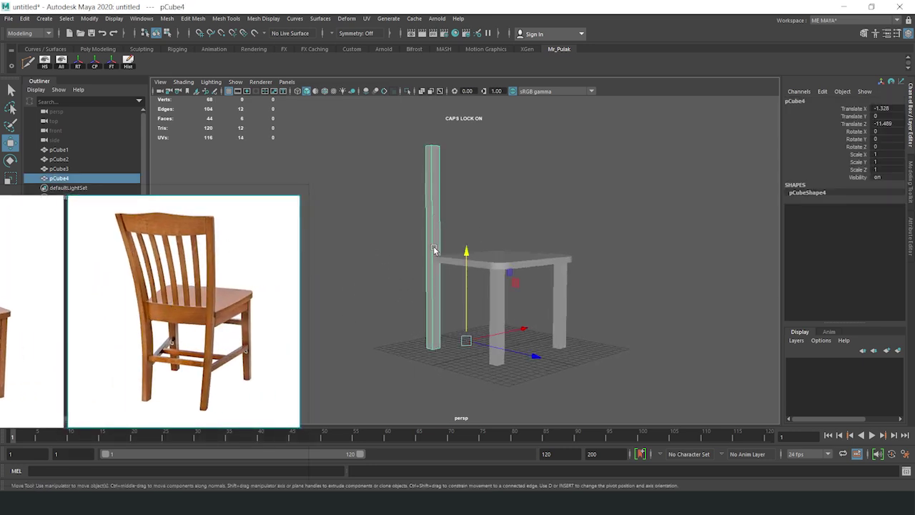
left_click_drag(486, 264, 444, 271, "alt")
In the left side view, move the post's top vertices along Z so it tilts backward
key("space")
key("space")
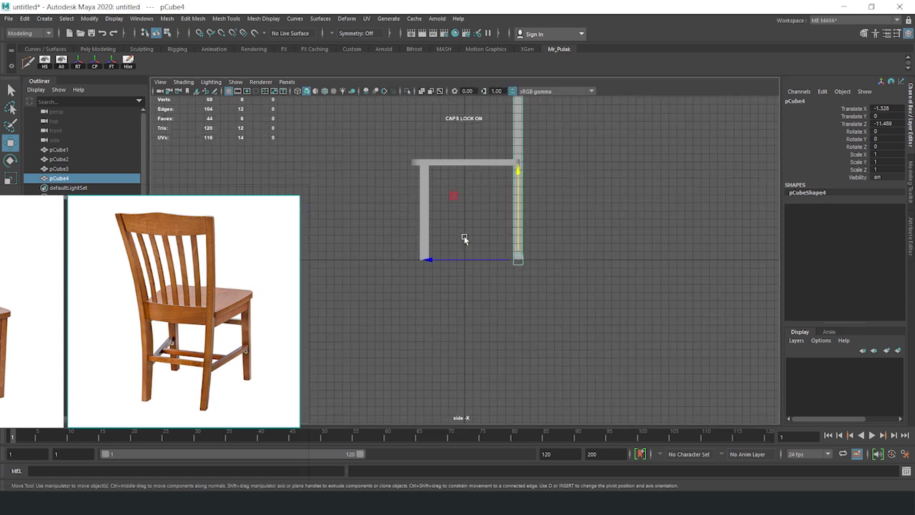
key("space")
left_click_drag(524, 263, 464, 282)
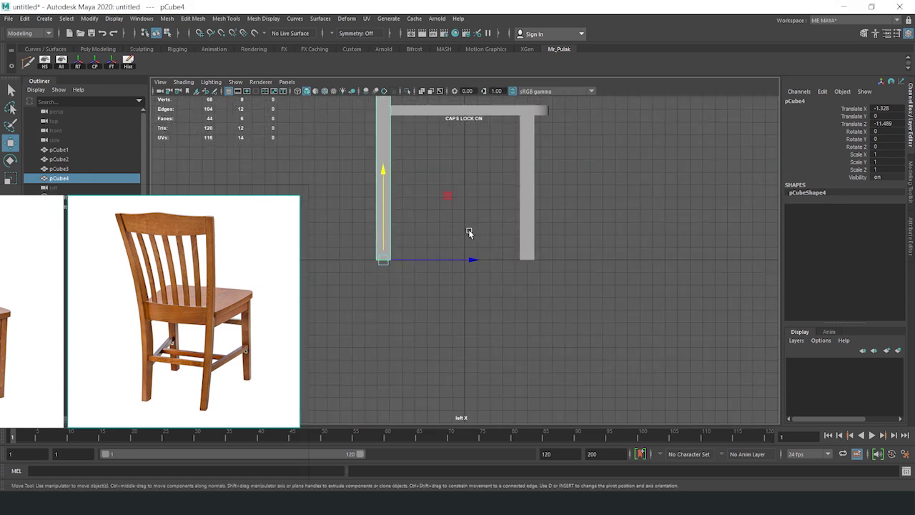
left_click(491, 209)
left_click(420, 218)
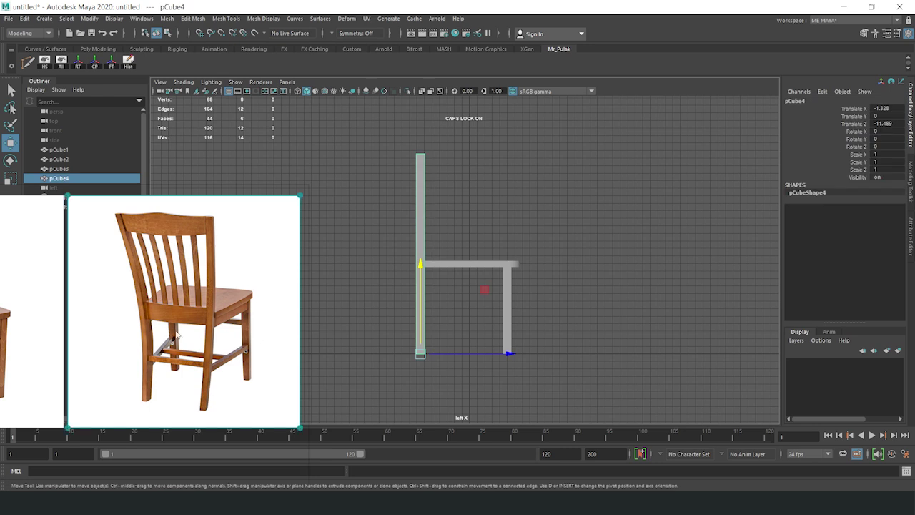
left_click(470, 269)
scroll(469, 269, "up", 2)
scroll(422, 259, "up", 1)
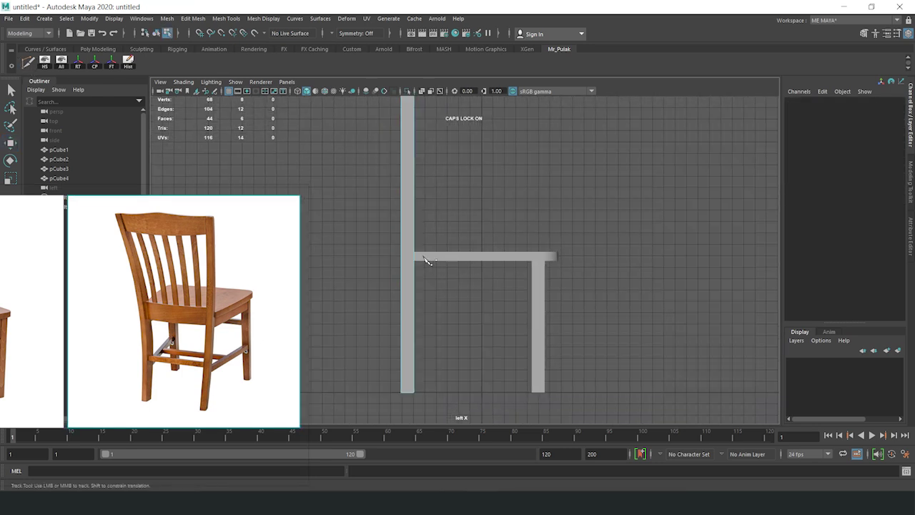
scroll(393, 249, "up", 2)
scroll(399, 254, "down", 3)
mouse_move(411, 136)
left_mouse_down()
mouse_move(458, 160)
mouse_move(475, 153)
left_mouse_up()
left_click(472, 215)
middle_click_drag(445, 337, 446, 277, "alt")
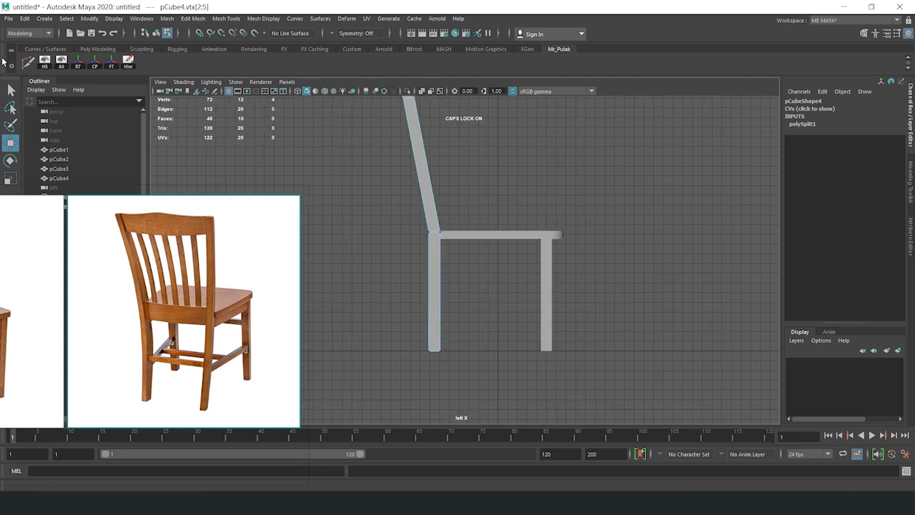
Push the back post's bottom vertices backward so the foot splays out
key("w")
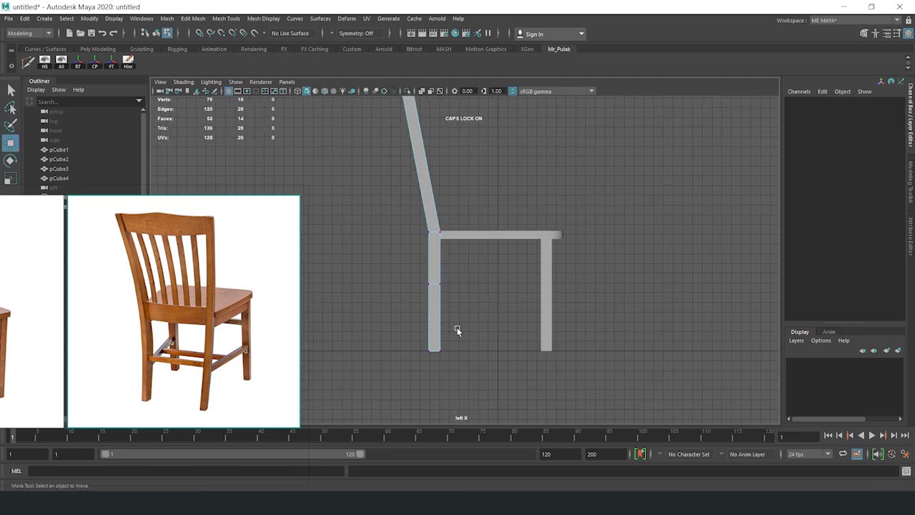
left_click_drag(456, 326, 411, 365)
left_click_drag(493, 352, 475, 355)
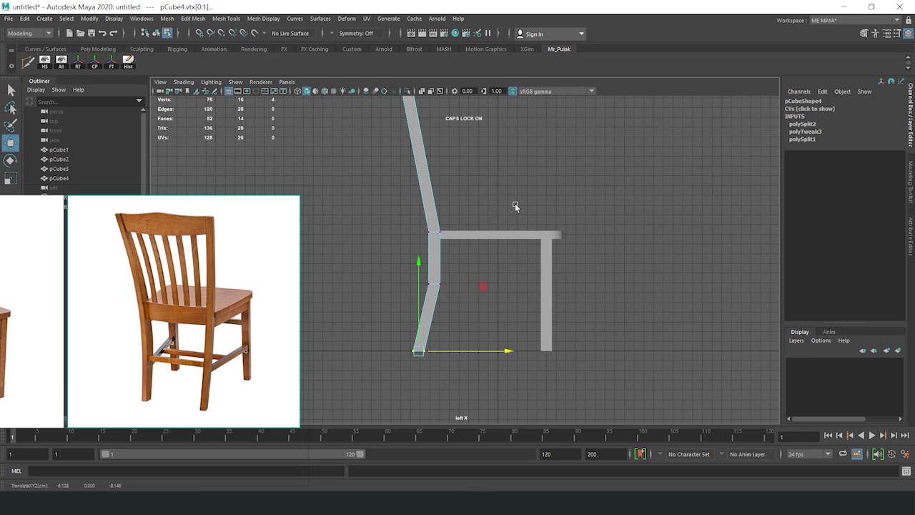
left_click(514, 203)
scroll(473, 241, "down", 3)
scroll(451, 286, "up", 3)
Bevel the post's bend edges with 3 segments and 0.66 fraction to round them
right_click(435, 242)
left_click(435, 216)
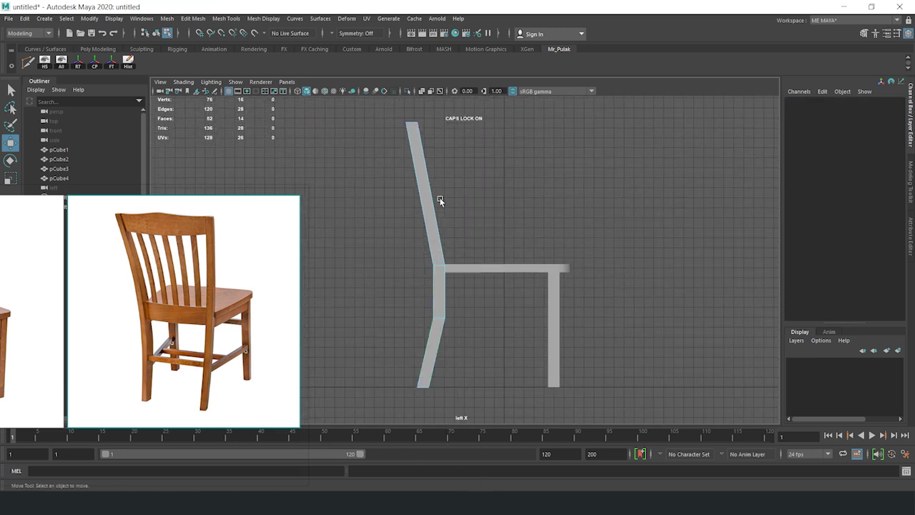
scroll(435, 270, "up", 2)
left_click(436, 338)
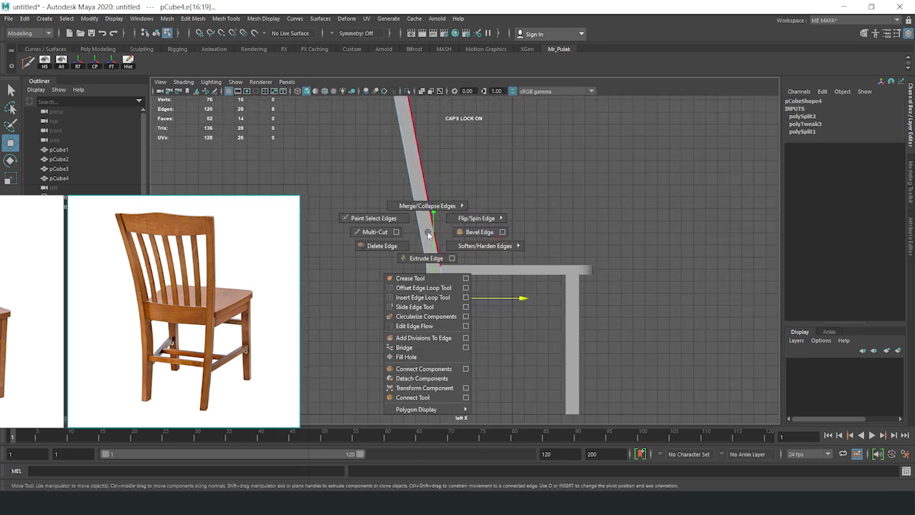
right_click_drag(429, 233, 482, 233, "shift")
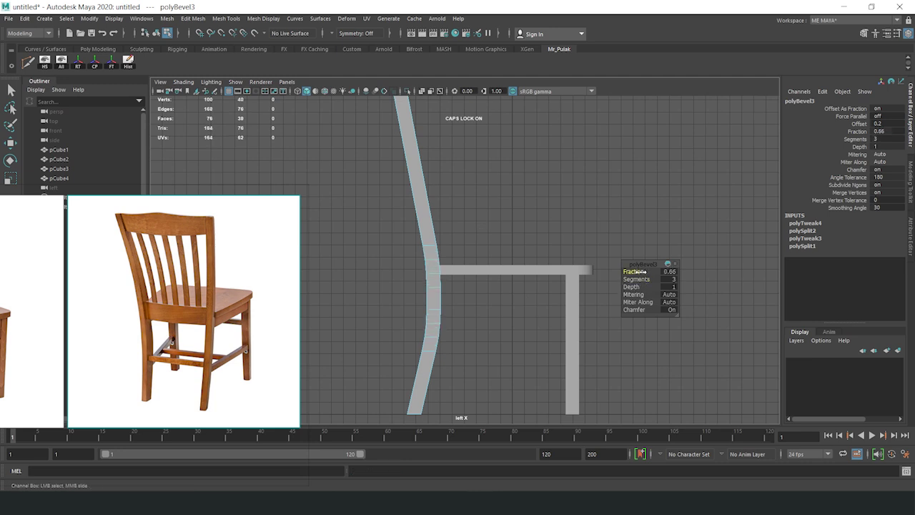
left_click(645, 271)
scroll(495, 232, "down", 2)
right_click(466, 183)
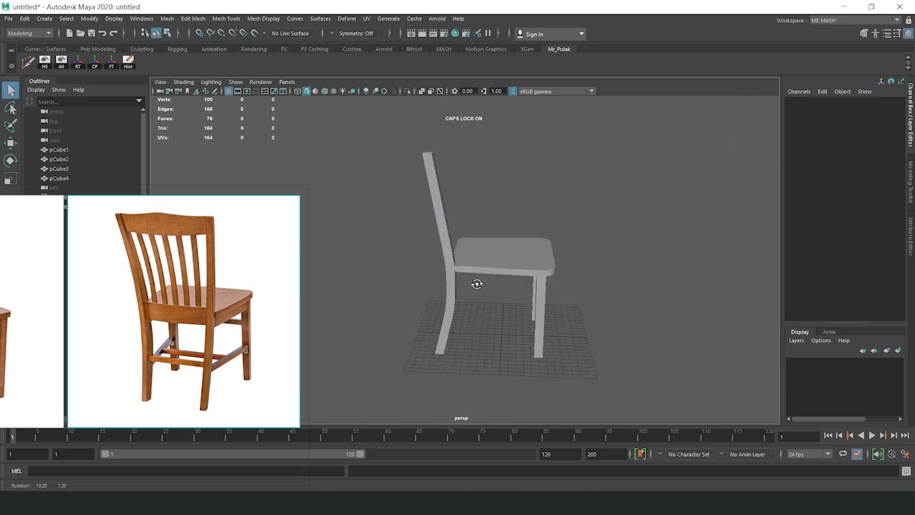
Try reshaping vertices near the back post's bend, then undo the changes
left_click(441, 283)
key("space")
key("space")
scroll(494, 261, "up", 2)
mouse_move(451, 214)
left_mouse_down()
mouse_move(502, 244)
mouse_move(507, 307)
left_mouse_up()
key("w")
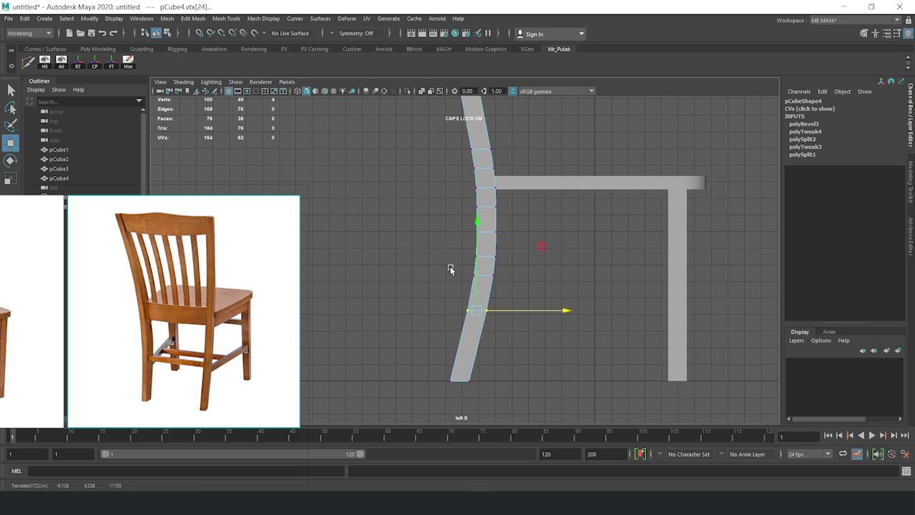
left_click(457, 267)
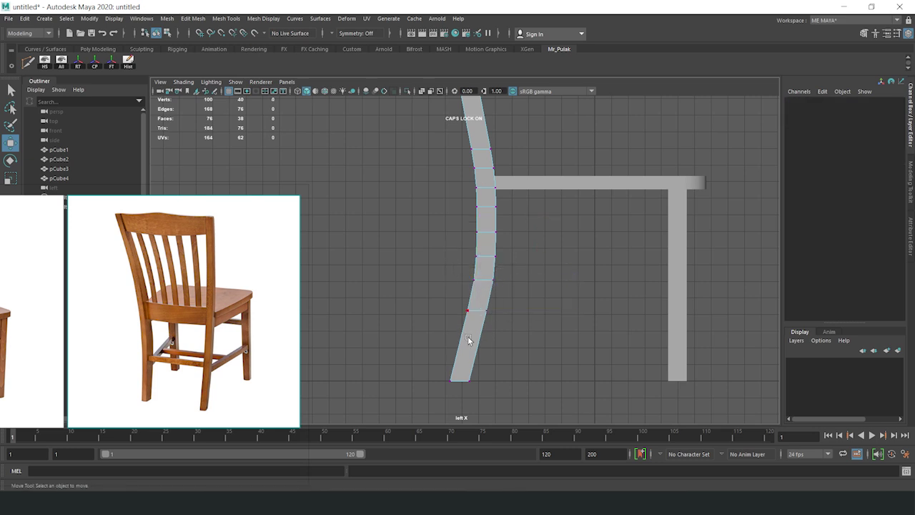
left_click_drag(462, 241, 519, 275)
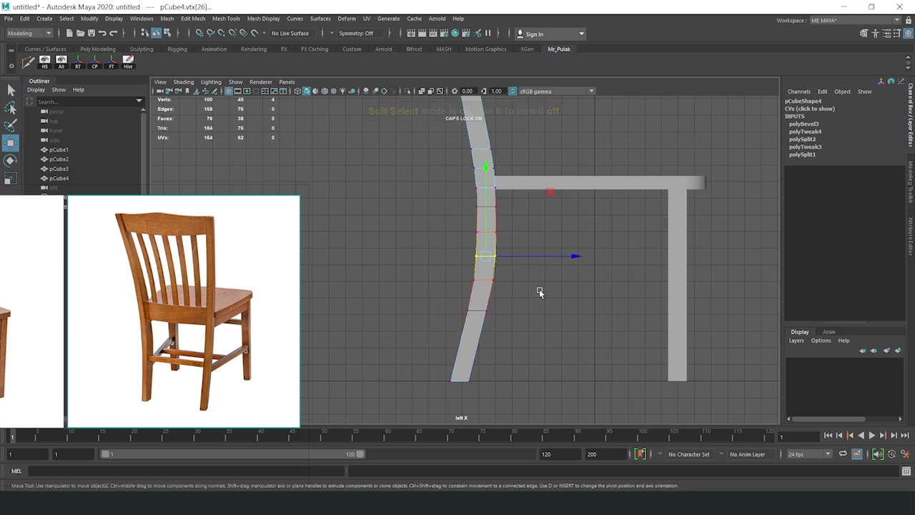
key("ctrl+z")
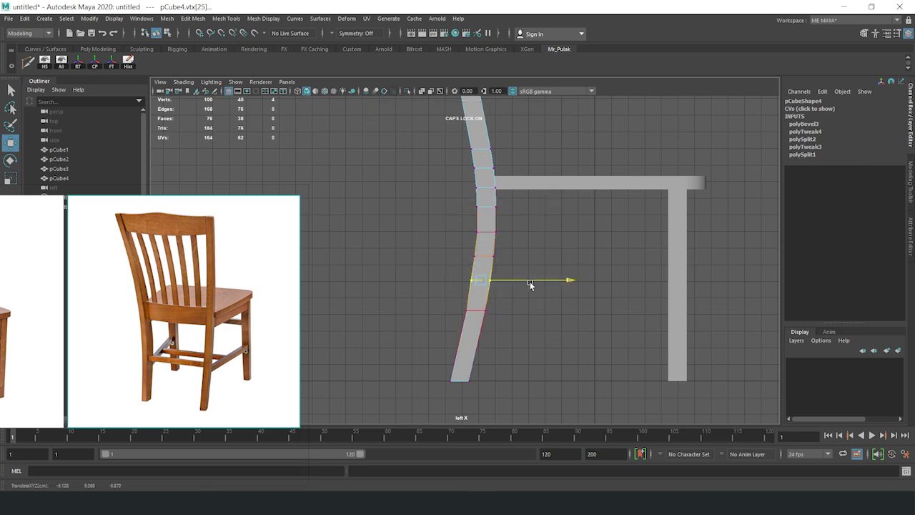
key("ctrl+z")
key("ctrl+z")
key("ctrl+z")
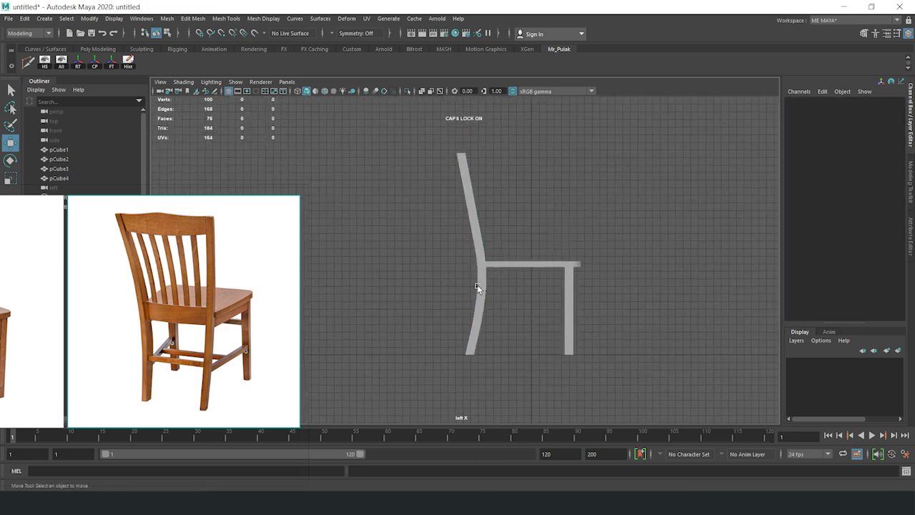
key("ctrl+z")
Inspect the chair from several angles and select the back post in the front view
mouse_move(547, 215)
left_mouse_down("alt")
mouse_move(579, 278)
mouse_move(558, 255)
mouse_move(491, 300)
mouse_move(441, 286)
left_mouse_up("alt")
scroll(441, 285, "up", 3)
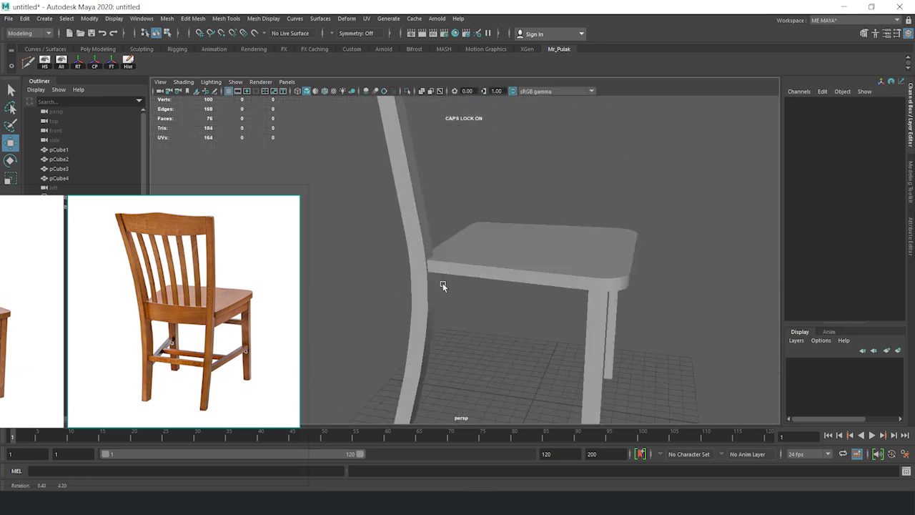
scroll(414, 297, "up", 3)
scroll(379, 310, "up", 2)
mouse_move(408, 270)
left_mouse_down("alt")
mouse_move(454, 210)
mouse_move(541, 280)
mouse_move(505, 309)
mouse_move(548, 313)
left_mouse_up("alt")
left_click(494, 221)
right_click_drag(547, 313, 639, 303, "alt")
left_click(639, 303)
mouse_move(639, 303)
left_mouse_down("alt")
mouse_move(469, 336)
mouse_move(464, 239)
left_mouse_up("alt")
left_click(464, 239)
key("space")
key("space")
scroll(493, 349, "up", 3)
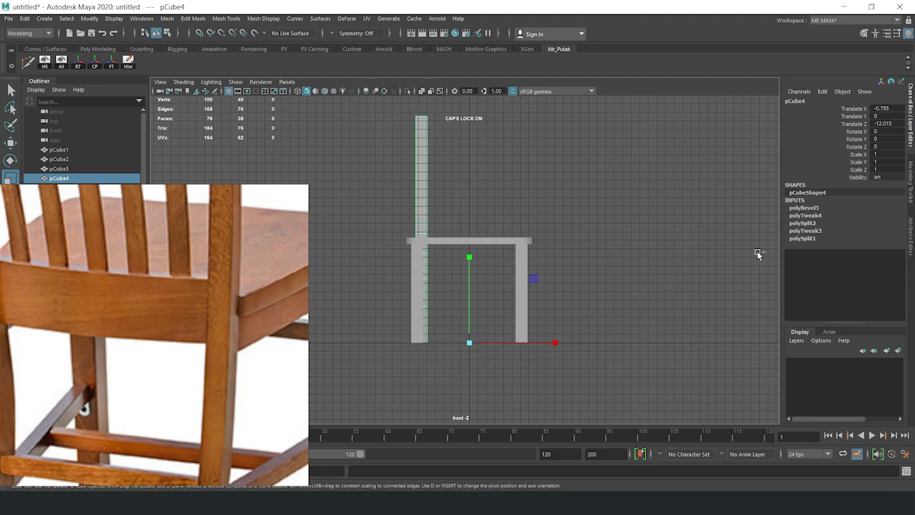
Duplicate the back post and set the copy's Scale X to -1 to mirror it
key("ctrl+d")
left_click(891, 154)
type("-1")
key("Return")
key("w")
scroll(593, 184, "down", 3)
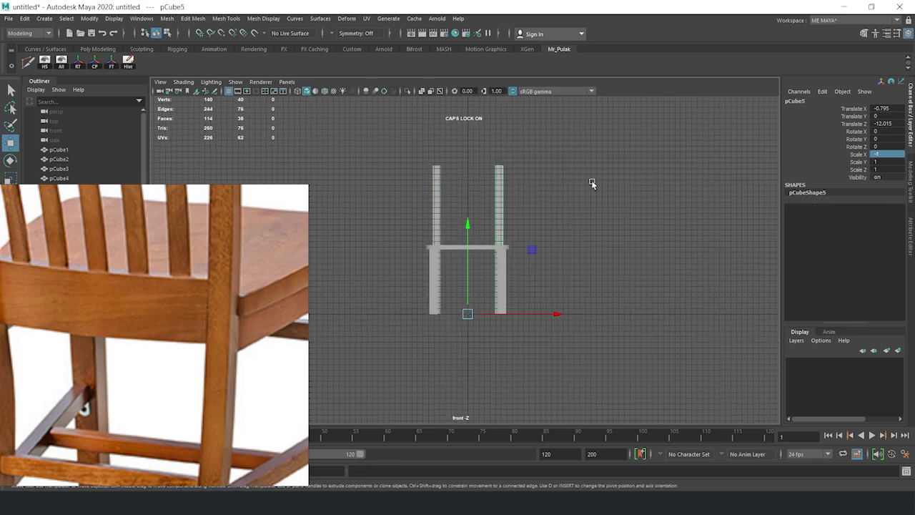
key("space")
key("space")
left_click(558, 192)
mouse_move(574, 235)
left_mouse_down("alt")
mouse_move(486, 283)
mouse_move(642, 275)
left_mouse_up("alt")
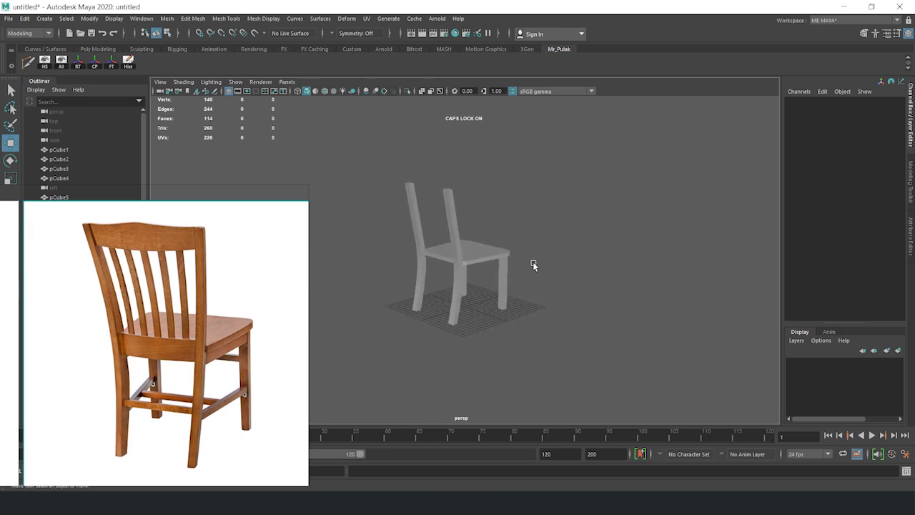
Orbit around the chair from front-left angles and inspect the left rear post's vertices in side view
mouse_move(526, 248)
left_mouse_down("alt")
mouse_move(548, 250)
mouse_move(563, 322)
left_mouse_up("alt")
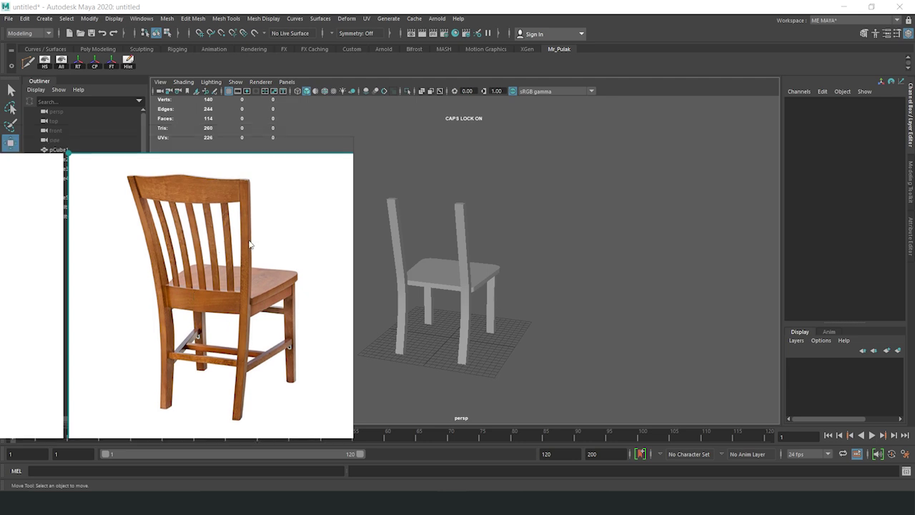
mouse_move(184, 230)
left_mouse_down("alt")
mouse_move(370, 215)
mouse_move(375, 234)
mouse_move(250, 306)
left_mouse_up("alt")
mouse_move(318, 349)
left_mouse_down("alt")
mouse_move(461, 307)
mouse_move(431, 207)
mouse_move(464, 268)
mouse_move(475, 255)
left_mouse_up("alt")
left_click(431, 207)
key("space")
key("space")
scroll(438, 211, "up", 3)
key("F9")
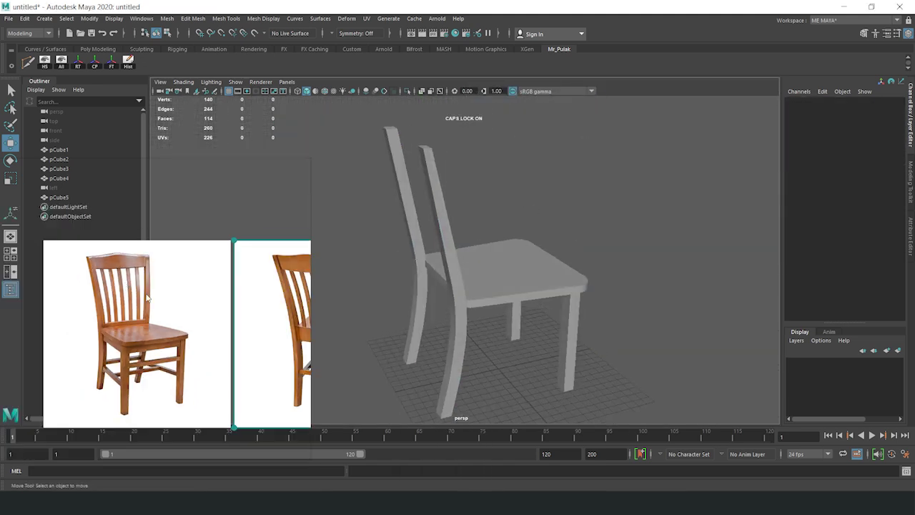
scroll(214, 341, "down", 3)
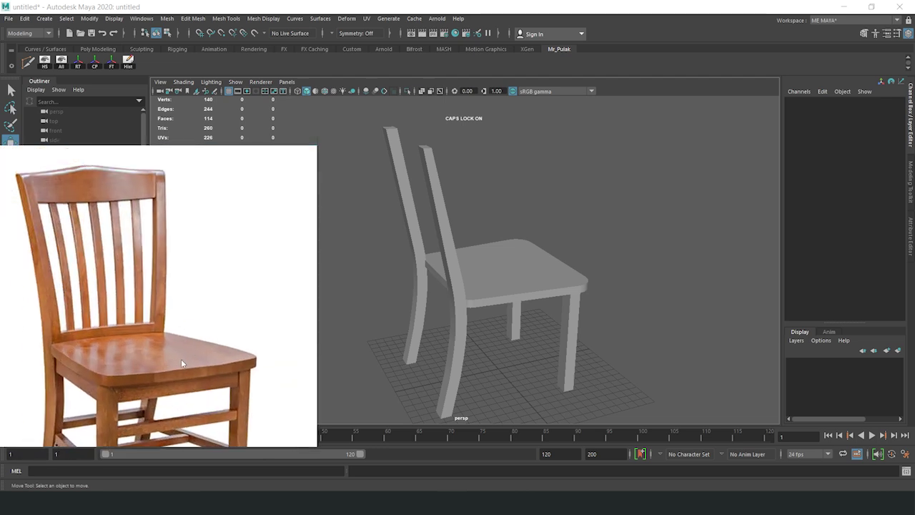
mouse_move(412, 305)
left_mouse_down("alt")
mouse_move(508, 308)
mouse_move(312, 322)
left_mouse_up("alt")
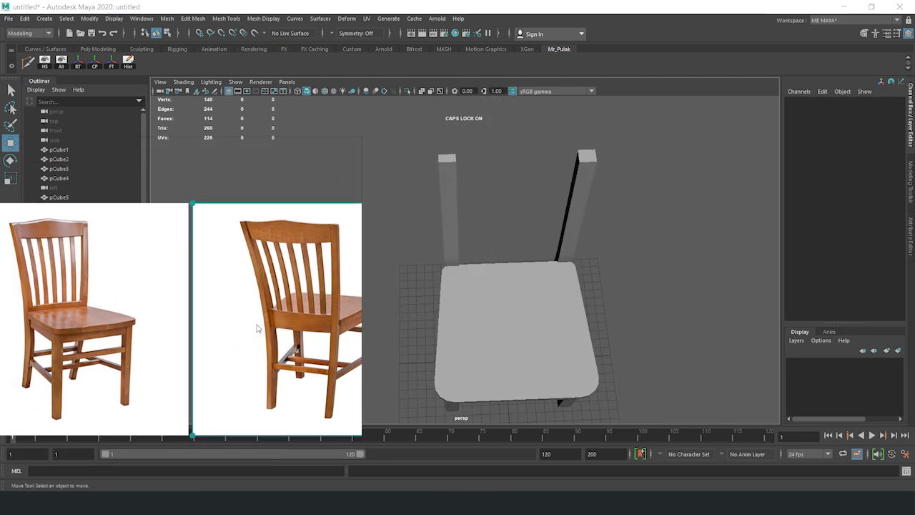
Create a polygon cube at seat height and stretch it along X (Scale X 10.191) between the rear posts
left_click(98, 48)
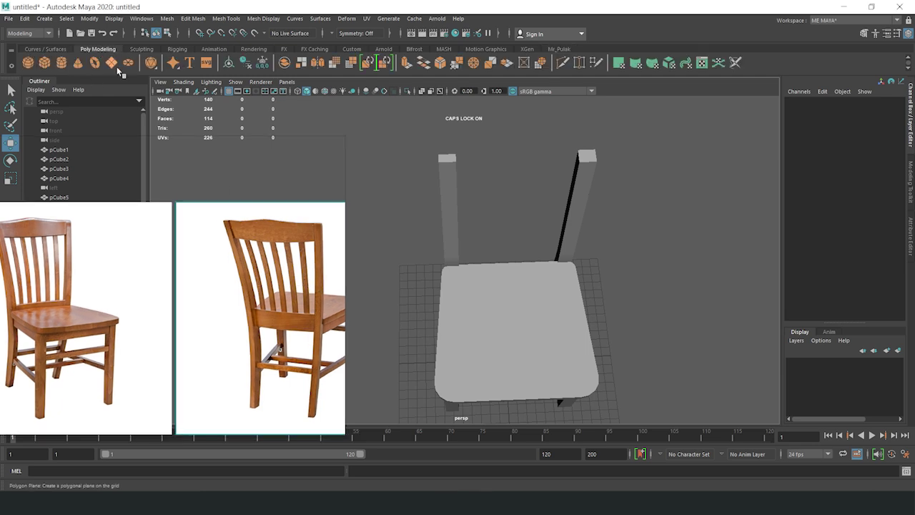
left_click(468, 290)
mouse_move(392, 340)
left_mouse_down("alt")
mouse_move(541, 304)
mouse_move(509, 228)
left_mouse_up("alt")
mouse_move(500, 286)
left_mouse_down("alt")
mouse_move(464, 271)
mouse_move(490, 293)
left_mouse_up("alt")
key("r")
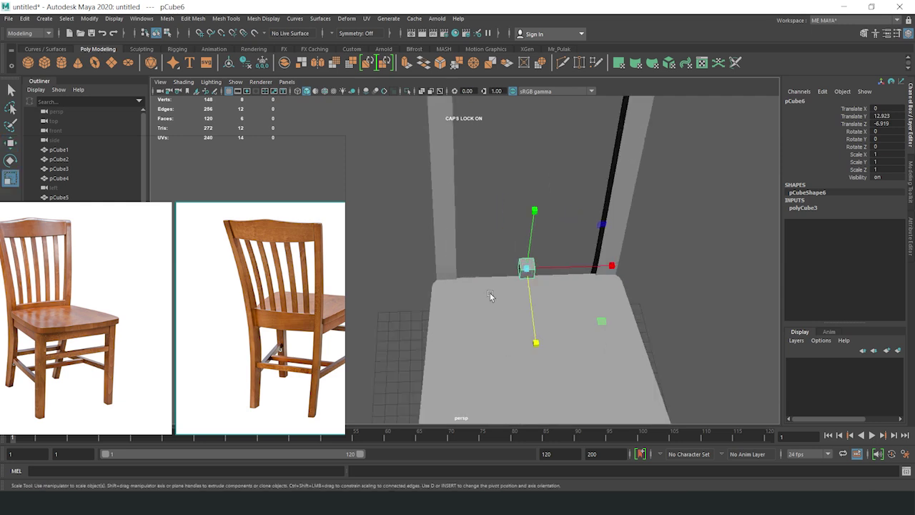
key("space")
key("space")
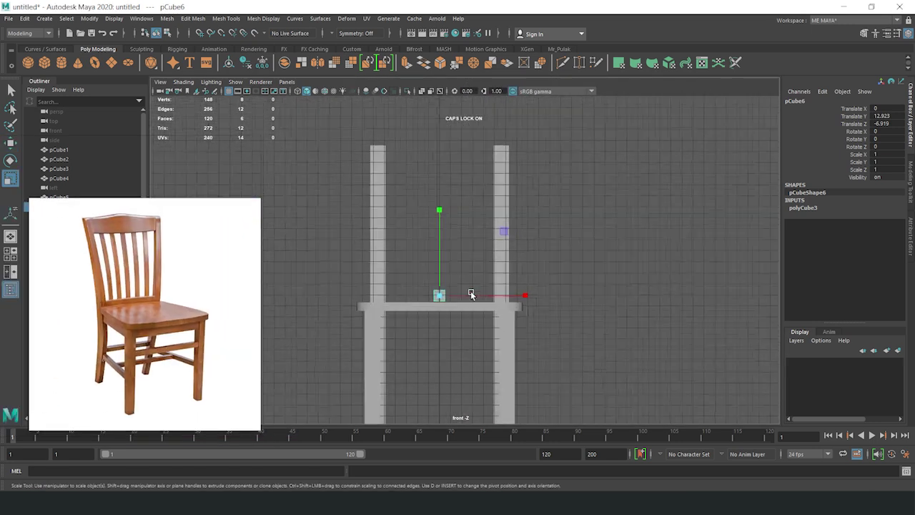
scroll(473, 300, "up", 3)
left_click_drag(480, 321, 562, 331)
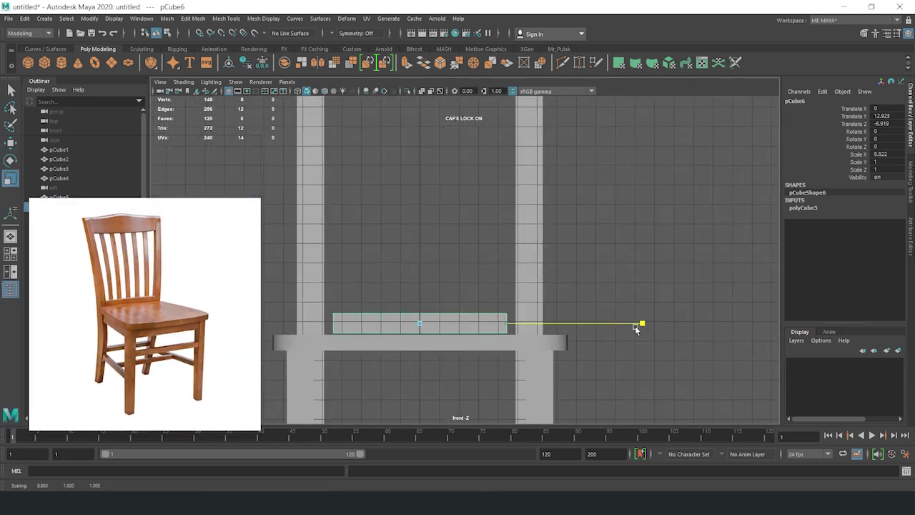
key("w")
left_click_drag(420, 232, 422, 280)
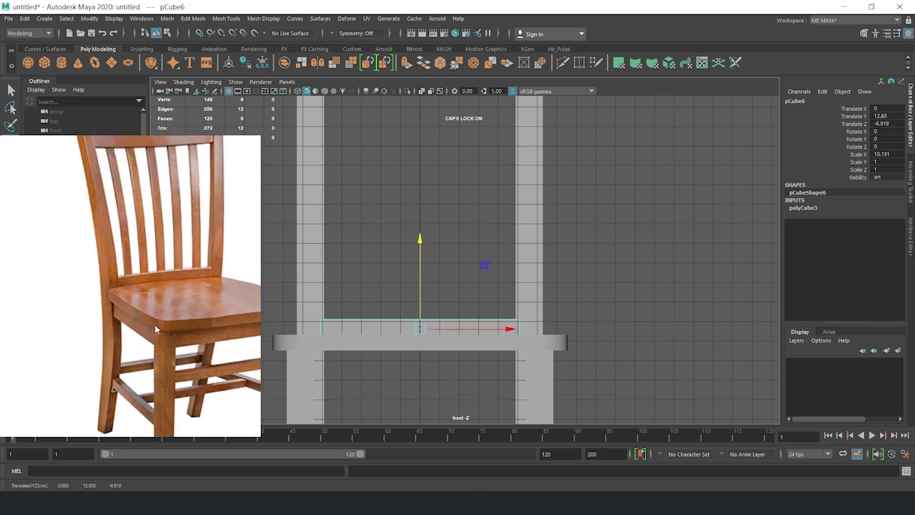
Push the bar's front face back to thin it into a slim rail
scroll(466, 321, "up", 2)
scroll(185, 297, "down", 3)
scroll(186, 297, "up", 3)
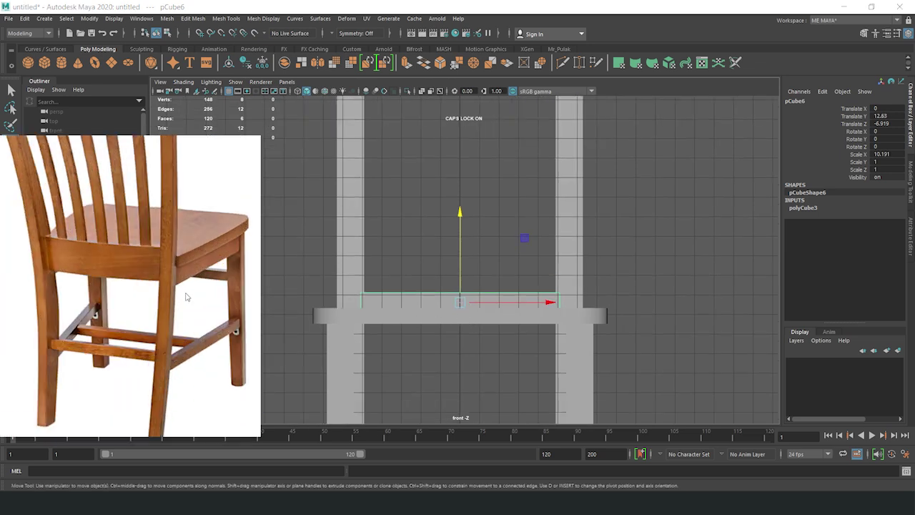
left_click_drag(330, 311, 654, 351)
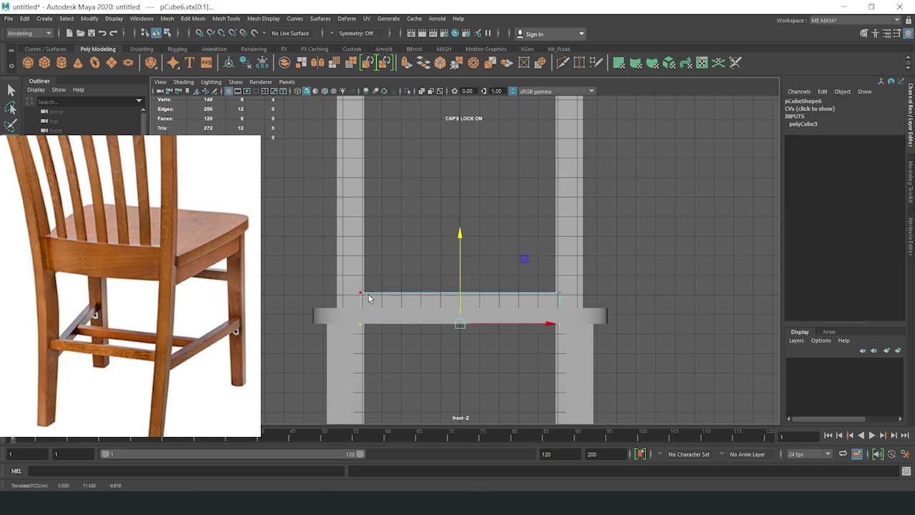
key("F8")
key("space")
left_click_drag(457, 286, 530, 284, "alt")
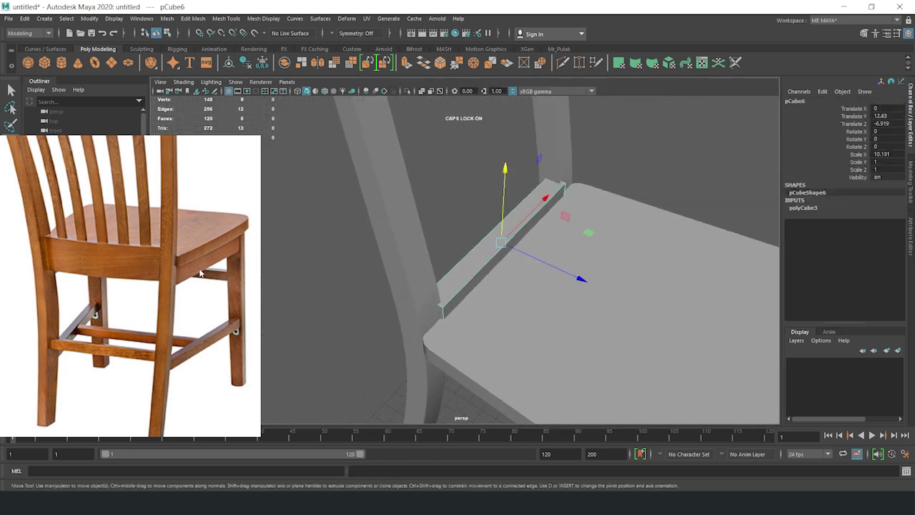
scroll(200, 272, "down", 2)
mouse_move(457, 300)
left_mouse_down("alt")
mouse_move(437, 274)
mouse_move(455, 259)
left_mouse_up("alt")
scroll(100, 266, "up", 3)
scroll(128, 236, "down", 3)
scroll(81, 250, "up", 3)
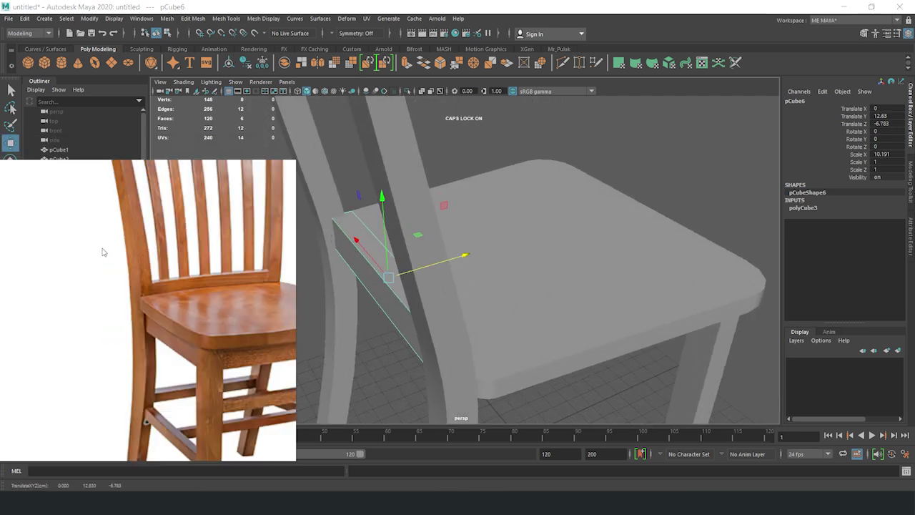
scroll(134, 291, "up", 3)
left_click_drag(307, 272, 400, 258, "alt")
right_click_drag(542, 235, 519, 276)
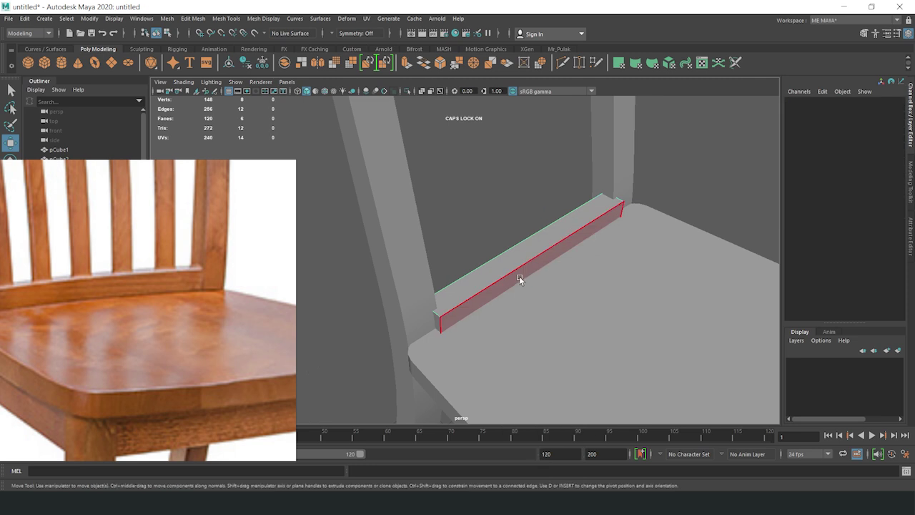
left_click_drag(608, 320, 611, 208)
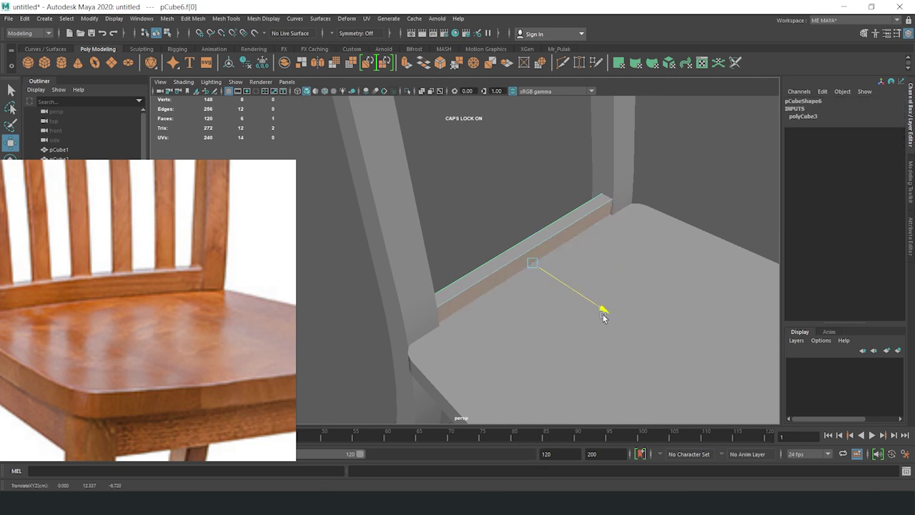
Return to object mode and orbit out to view the whole chair with its new rail
scroll(92, 288, "down", 2)
right_click_drag(439, 214, 443, 178)
scroll(117, 301, "down", 2)
mouse_move(398, 275)
left_mouse_down("alt")
mouse_move(429, 272)
mouse_move(536, 348)
mouse_move(713, 279)
mouse_move(606, 300)
left_mouse_up("alt")
scroll(119, 300, "down", 2)
scroll(203, 355, "down", 3)
scroll(121, 304, "up", 3)
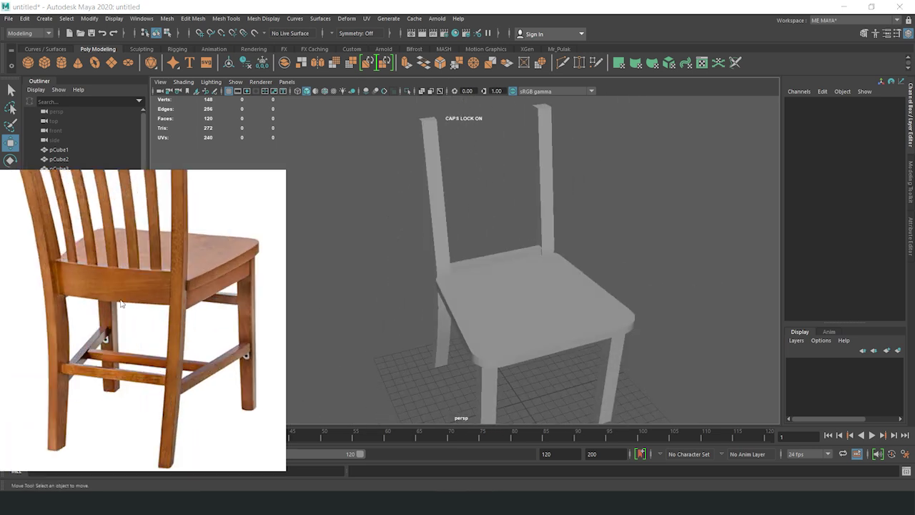
Insert several evenly spaced edge loops across the back rail
mouse_move(446, 243)
left_mouse_down("alt")
mouse_move(349, 264)
mouse_move(510, 258)
mouse_move(481, 263)
mouse_move(507, 253)
left_mouse_up("alt")
left_click(510, 258)
right_click_drag(507, 253, 438, 229, "shift")
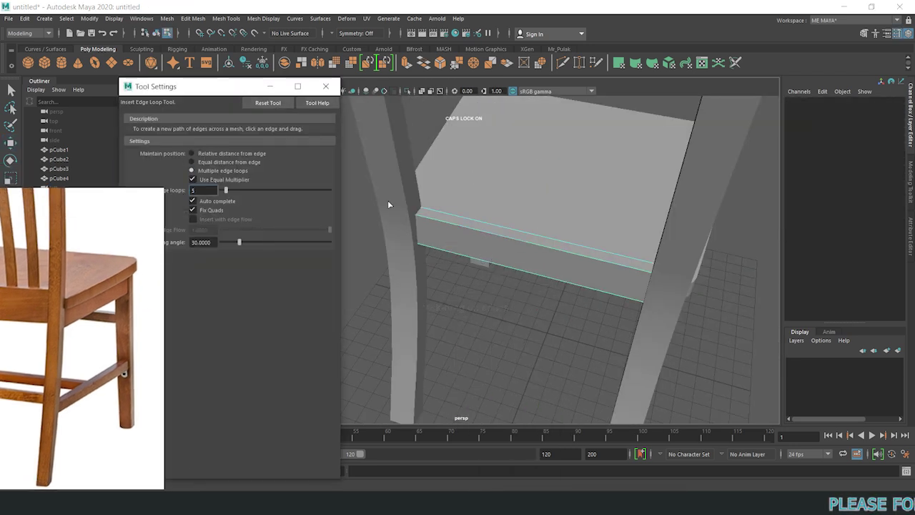
left_click(519, 245)
left_click(325, 86)
In the top view, push the rail's middle vertices to bend it into a gentle arc
key("w")
mouse_move(335, 106)
left_mouse_down("alt")
mouse_move(498, 301)
mouse_move(482, 282)
mouse_move(341, 303)
left_mouse_up("alt")
key("space")
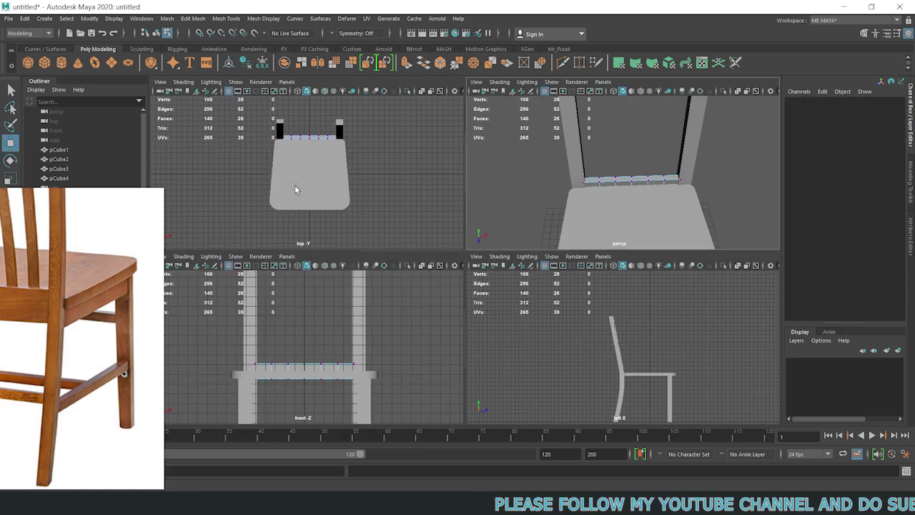
key("space")
left_click_drag(367, 195, 504, 236)
scroll(458, 243, "up", 3)
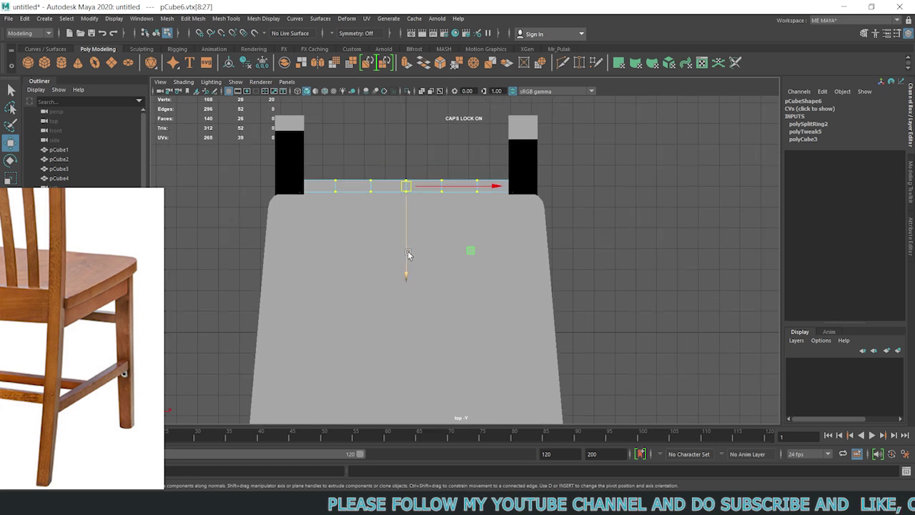
left_click_drag(390, 166, 423, 192)
left_click_drag(406, 227, 404, 220)
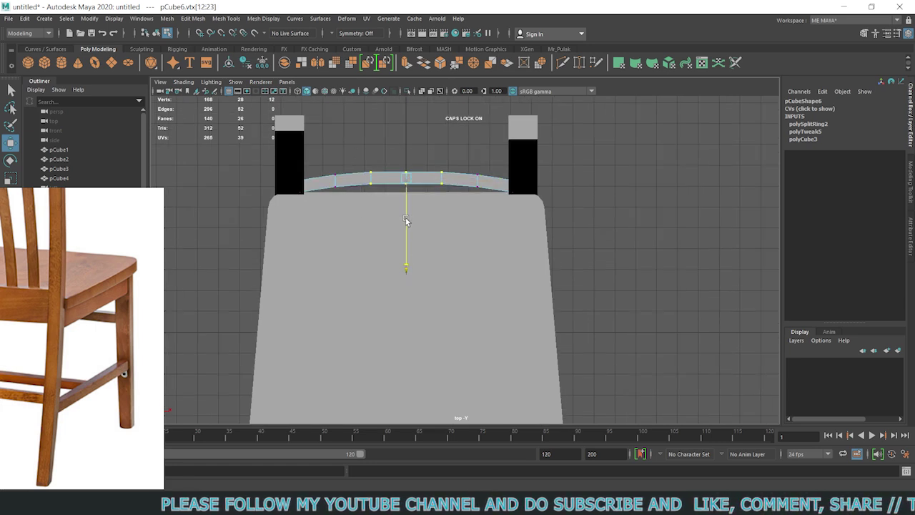
key("space")
key("space")
right_click_drag(496, 224, 525, 225)
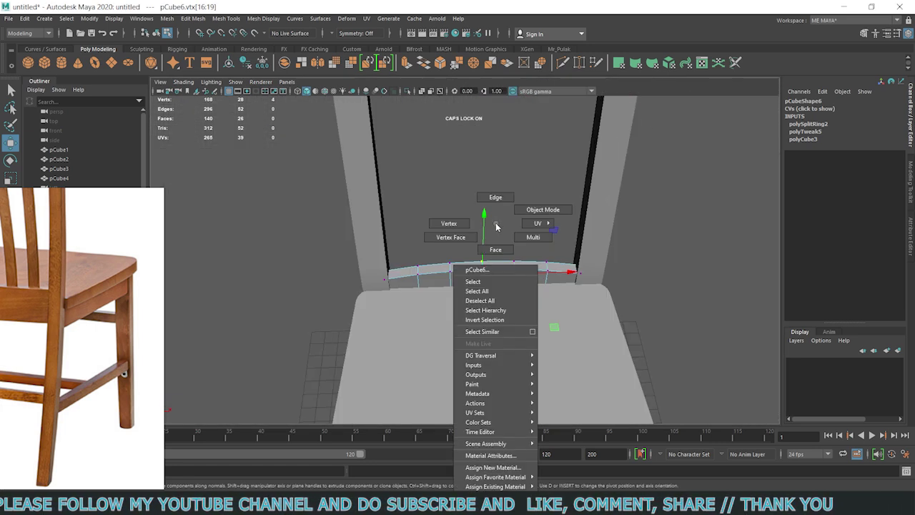
In the wireframe side view, slide the rail's top vertices so it tilts with the rear posts
left_click_drag(525, 225, 499, 210, "alt")
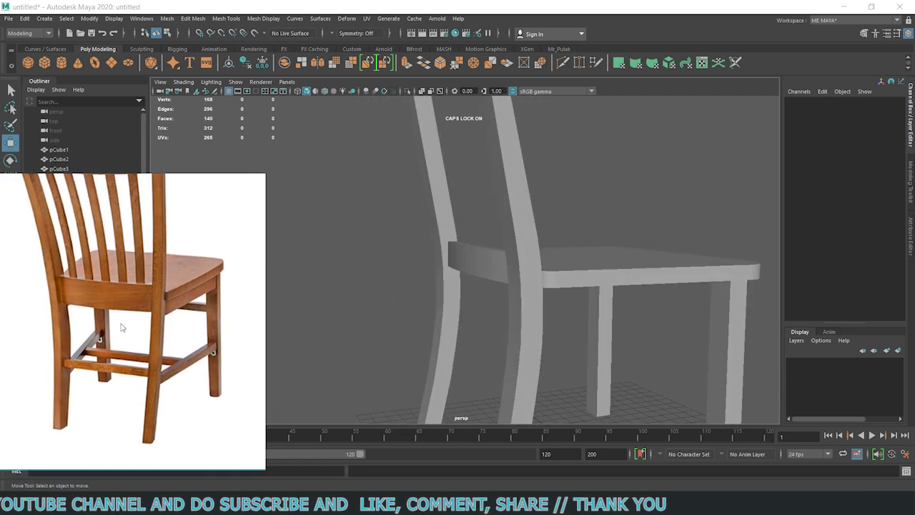
mouse_move(413, 252)
left_mouse_down("alt")
mouse_move(445, 277)
mouse_move(459, 265)
left_mouse_up("alt")
left_click(457, 268)
key("space")
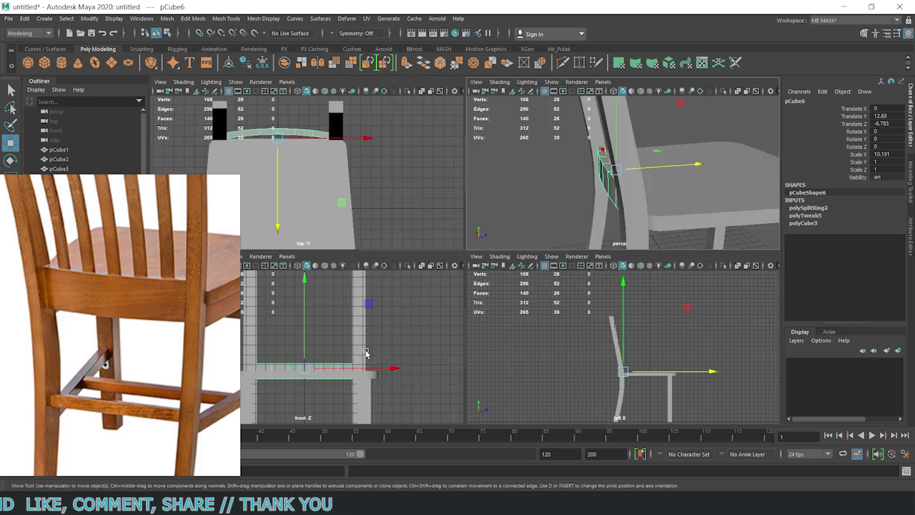
key("space")
key("4")
scroll(454, 257, "up", 2)
scroll(516, 278, "up", 2)
key("F9")
left_click_drag(313, 184, 531, 255)
left_click_drag(502, 349, 517, 351)
key("space")
key("space")
mouse_move(561, 130)
left_mouse_down("alt")
mouse_move(577, 249)
mouse_move(419, 282)
left_mouse_up("alt")
Bevel the selected seat edge with 3 segments
left_click(419, 283)
key("f")
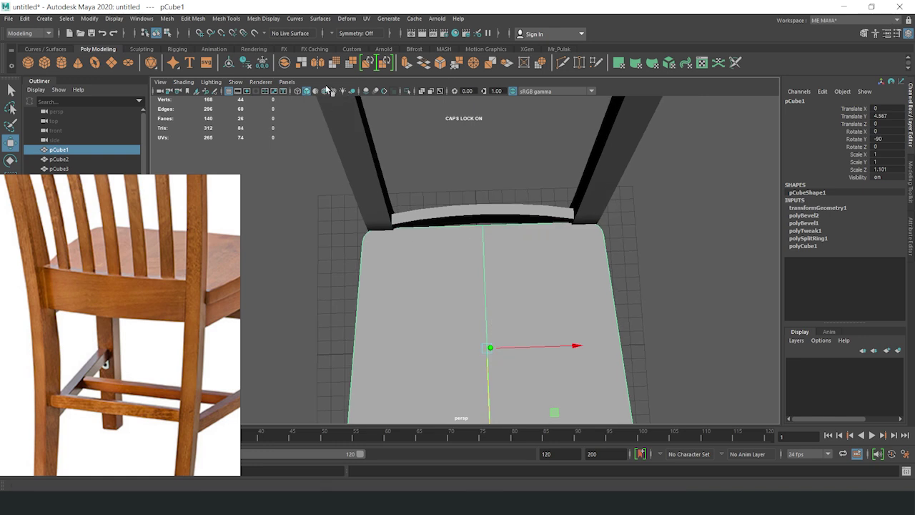
left_click(469, 222)
mouse_move(465, 236)
right_mouse_down()
mouse_move(466, 206)
mouse_move(521, 225)
right_mouse_up()
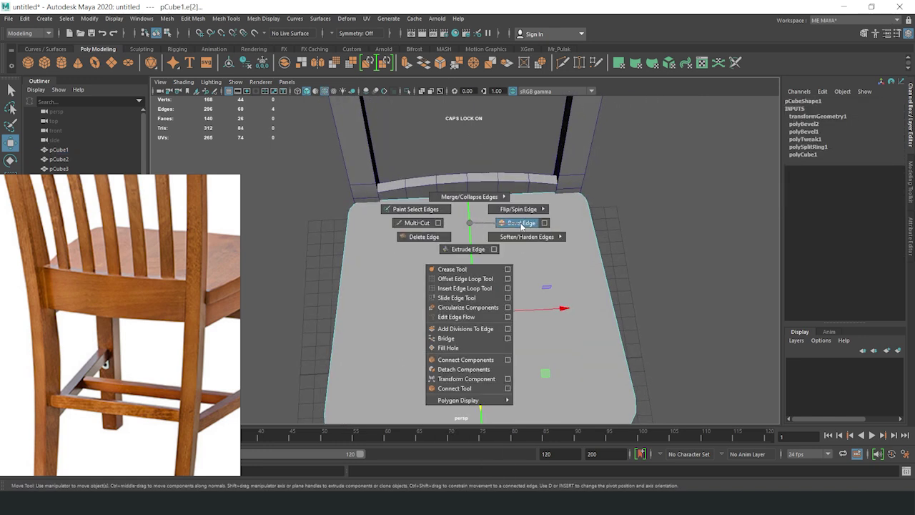
left_click(521, 225)
left_click_drag(649, 284, 636, 283)
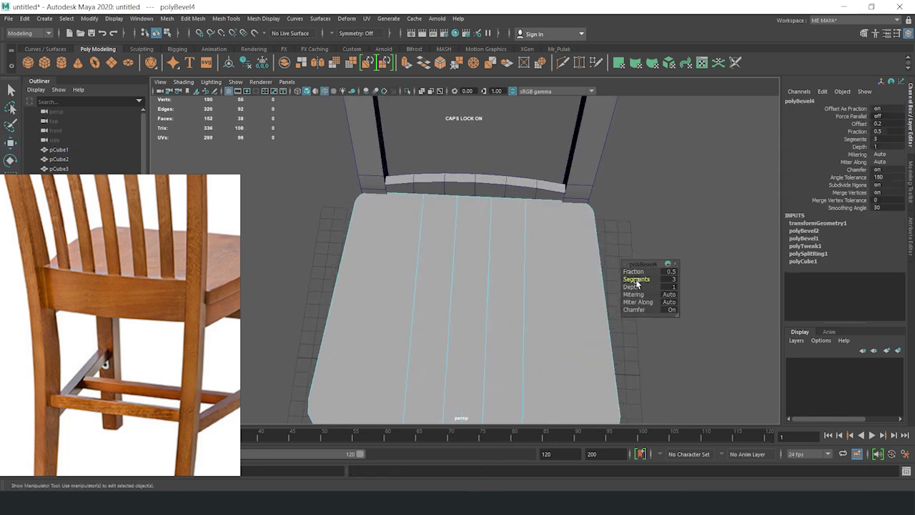
key("q")
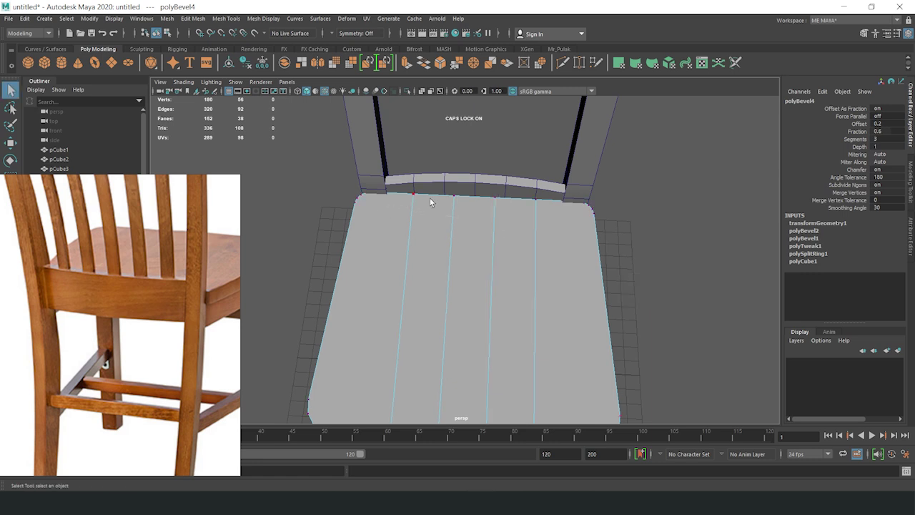
In the top view, move the seat's back-edge vertices to curve along the arched rail
key("space")
key("space")
left_click_drag(516, 232, 514, 233)
key("w")
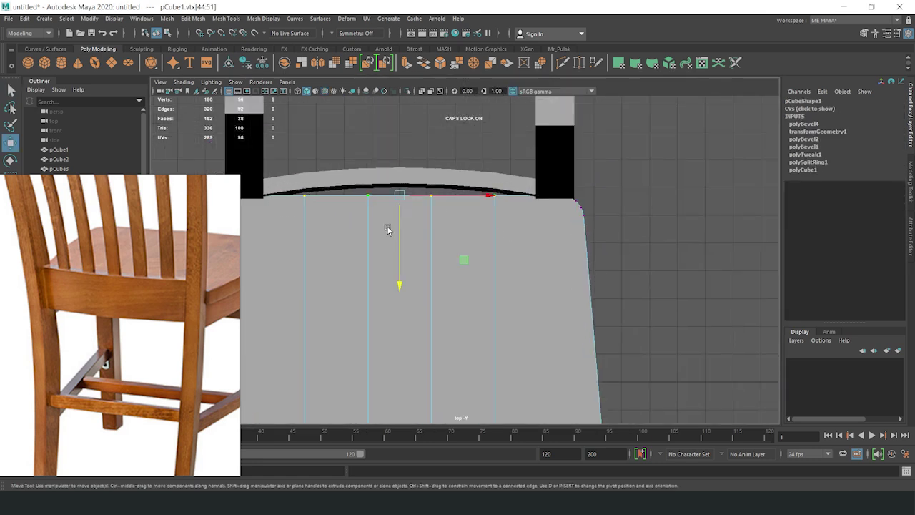
left_click_drag(401, 236, 404, 230)
scroll(344, 173, "down", 1)
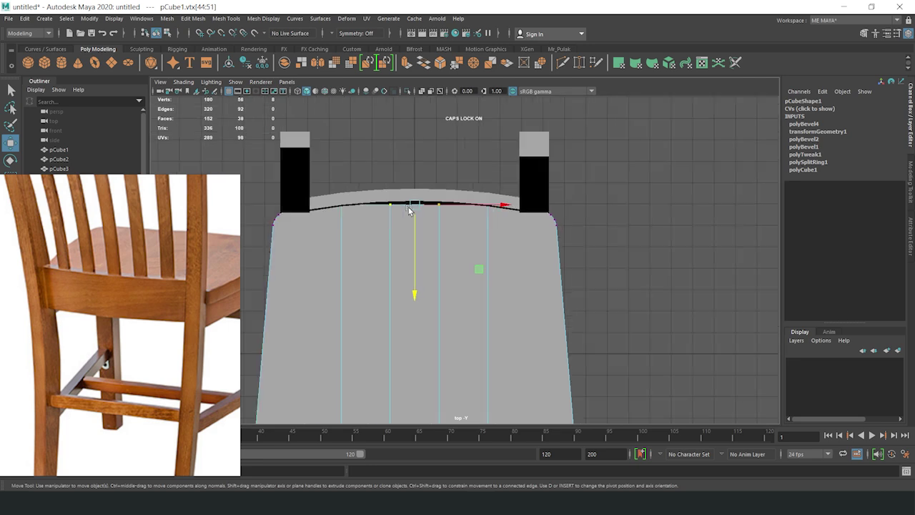
scroll(344, 173, "down", 3)
key("F8")
Review the seat's bevel settings and middle back-edge vertices, then set the seat to edge editing
left_click_drag(639, 160, 598, 227, "alt")
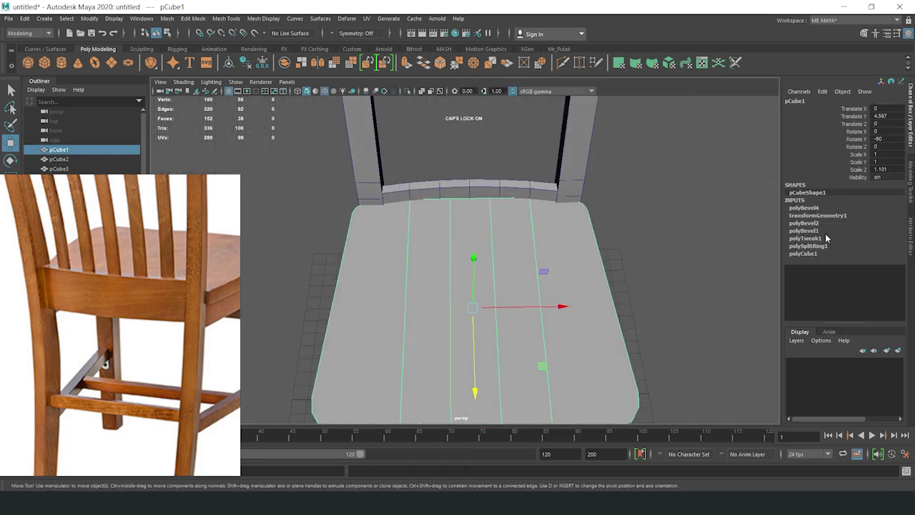
left_click(804, 208)
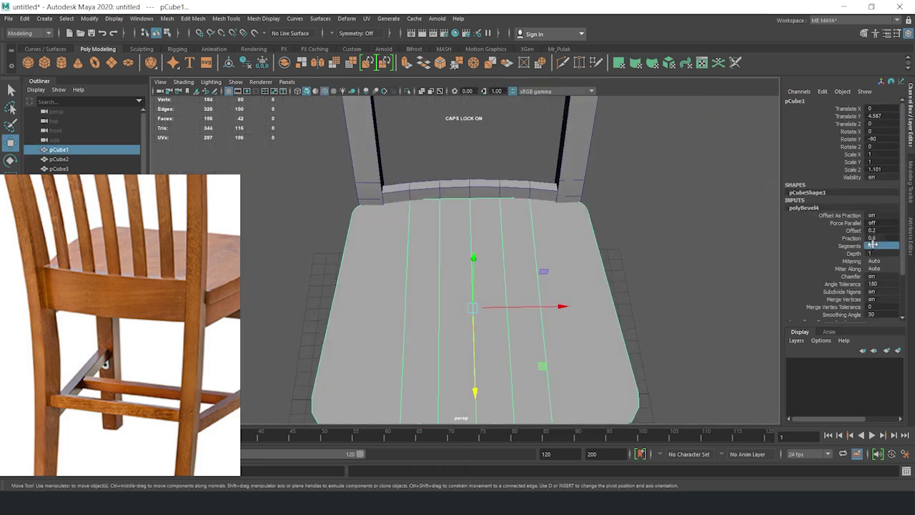
key("F8")
left_click_drag(446, 123, 365, 170)
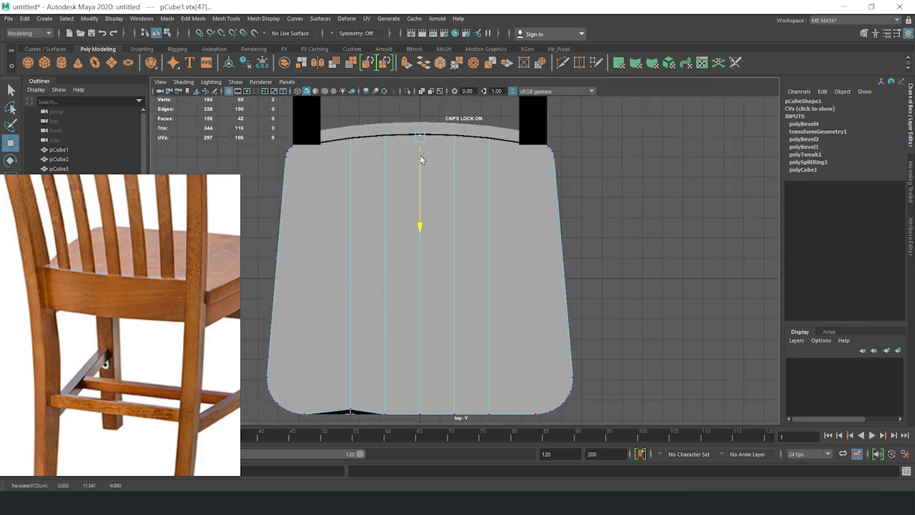
key("space")
right_click_drag(513, 190, 515, 191)
mouse_move(409, 233)
left_mouse_down("alt")
mouse_move(443, 272)
mouse_move(372, 280)
mouse_move(378, 263)
mouse_move(524, 285)
mouse_move(479, 262)
mouse_move(445, 275)
mouse_move(460, 263)
mouse_move(516, 291)
mouse_move(500, 272)
mouse_move(435, 272)
mouse_move(465, 271)
mouse_move(467, 281)
left_mouse_up("alt")
left_click(524, 285)
left_click(414, 247)
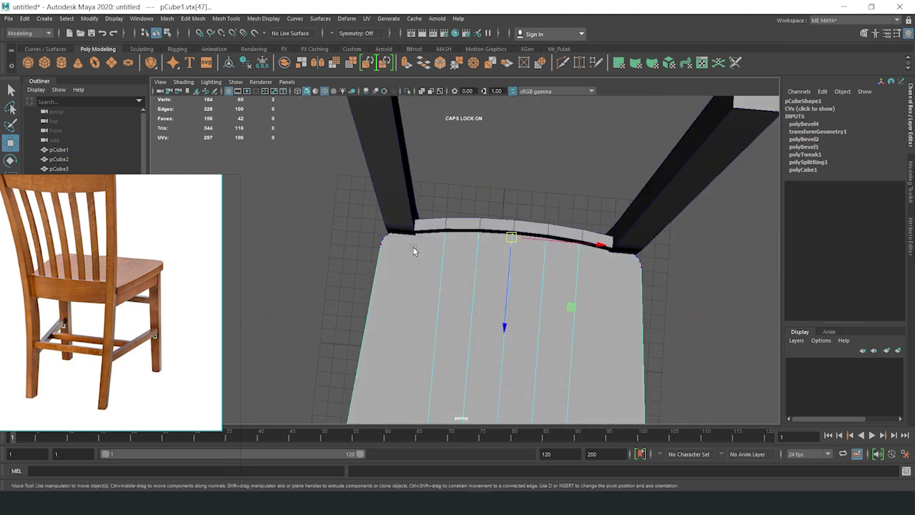
right_click_drag(444, 231, 443, 208)
mouse_move(443, 208)
left_mouse_down("alt")
mouse_move(487, 278)
mouse_move(483, 261)
mouse_move(421, 258)
mouse_move(649, 236)
mouse_move(516, 259)
mouse_move(298, 278)
left_mouse_up("alt")
Turn off the wireframe-on-shaded overlay and frame the chair from the front
scroll(164, 286, "down", 2)
left_click(177, 284)
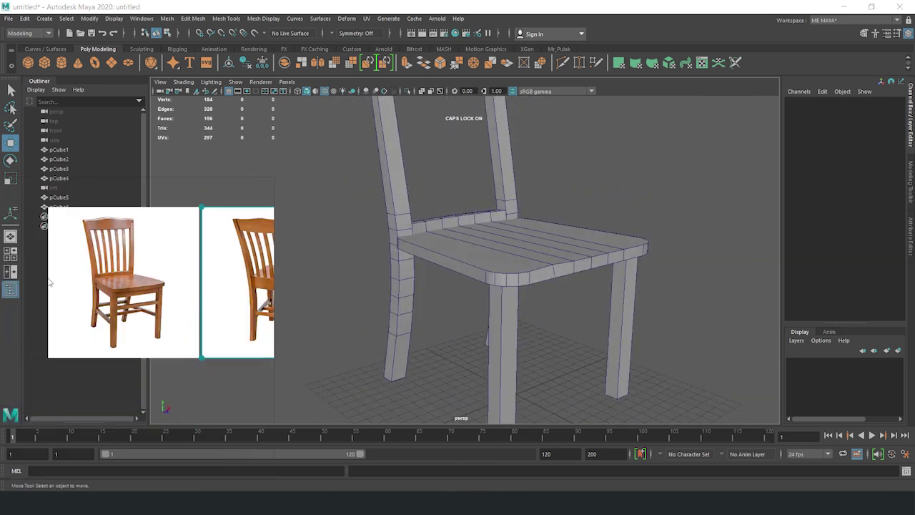
mouse_move(496, 271)
left_mouse_down("alt")
mouse_move(557, 236)
mouse_move(529, 257)
mouse_move(504, 316)
mouse_move(493, 300)
left_mouse_up("alt")
scroll(584, 219, "down", 3)
left_click(322, 92)
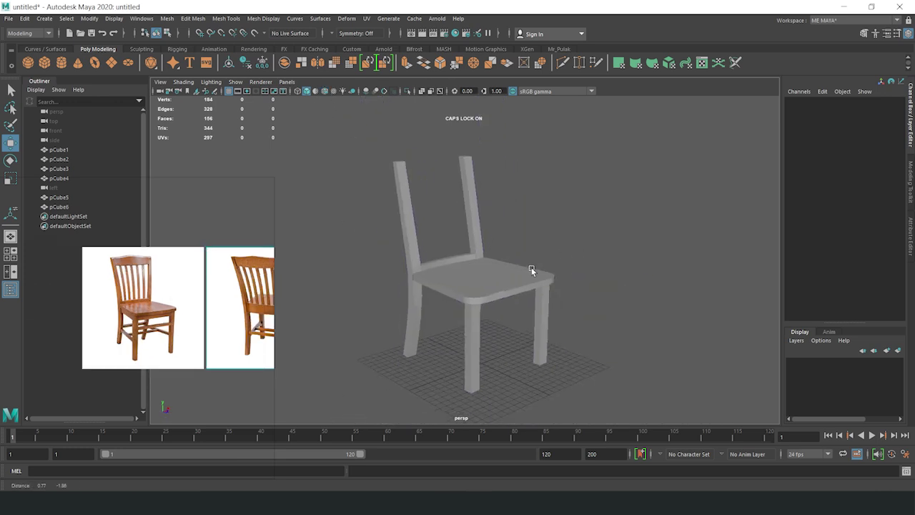
left_click_drag(531, 269, 562, 278, "alt")
middle_click_drag(471, 283, 471, 304, "alt")
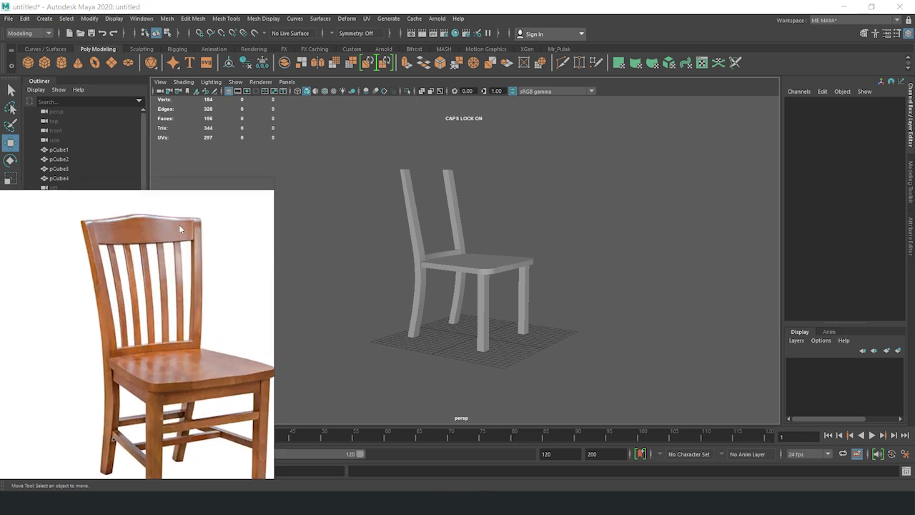
left_click_drag(453, 233, 368, 232, "alt")
mouse_move(368, 231)
right_mouse_down("alt")
mouse_move(446, 244)
mouse_move(446, 273)
right_mouse_up("alt")
Duplicate the back rail upward as pCube7 (Y 25.928) and tilt it to about Rotate X -5
left_click(446, 245)
left_click_drag(447, 243, 449, 210, "shift")
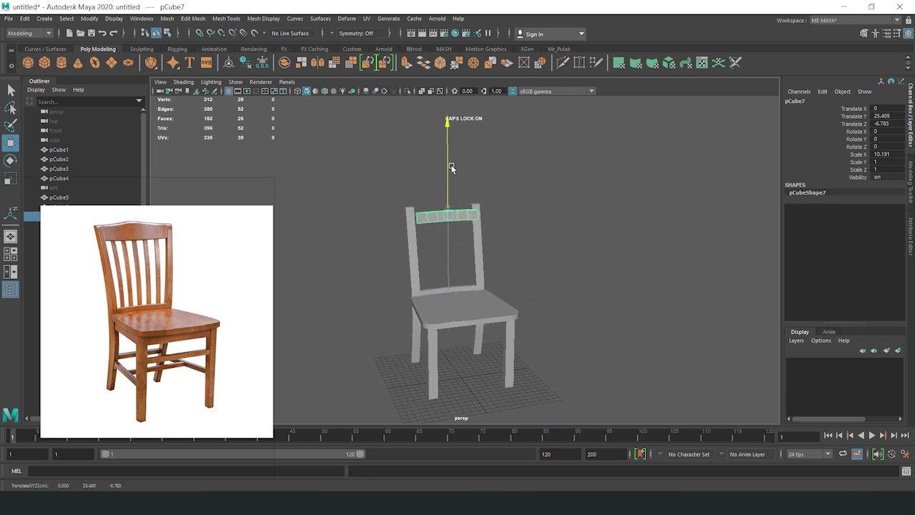
left_click_drag(451, 166, 451, 154)
key("space")
key("space")
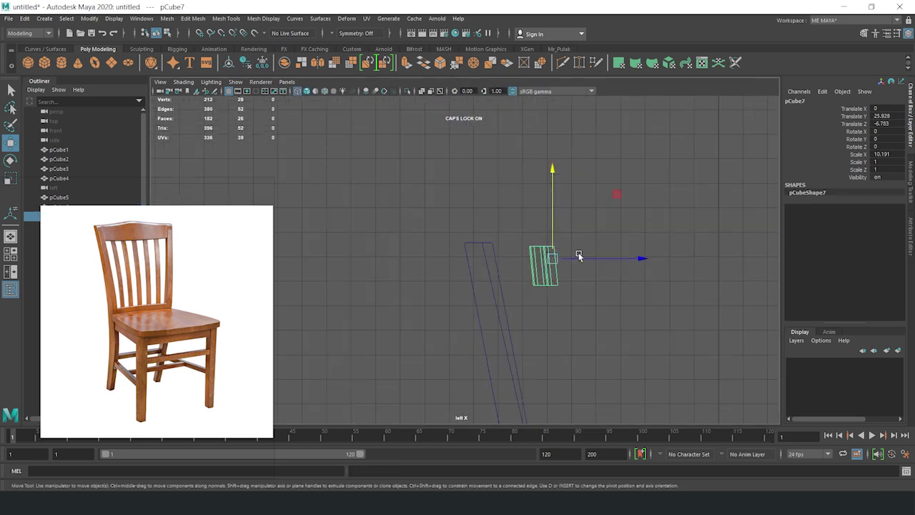
left_click_drag(578, 262, 565, 262)
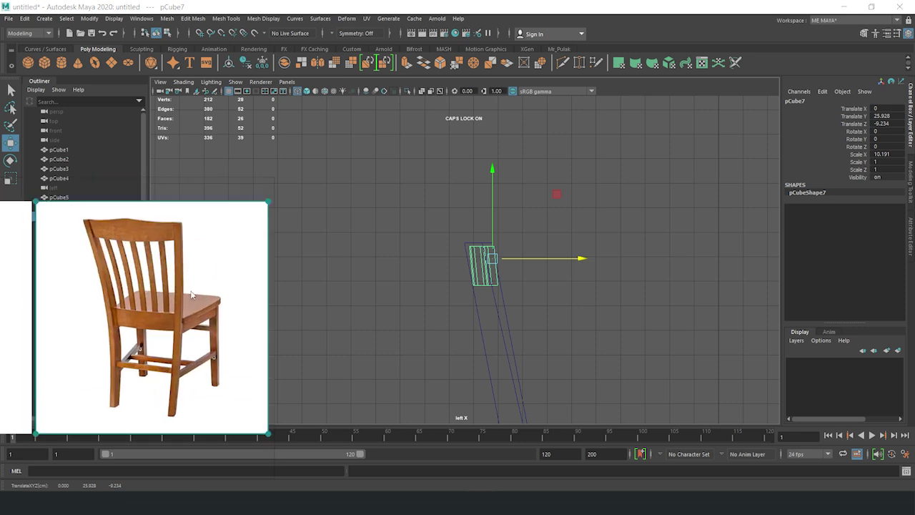
right_click_drag(504, 236, 510, 228, "alt")
middle_click_drag(510, 228, 486, 232, "alt")
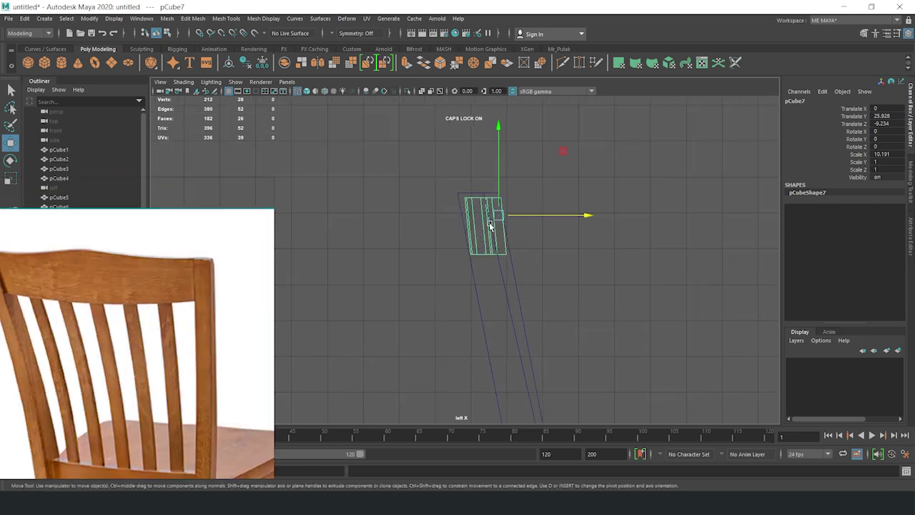
middle_click_drag(555, 172, 535, 223, "alt")
left_click_drag(543, 216, 547, 214)
key("w")
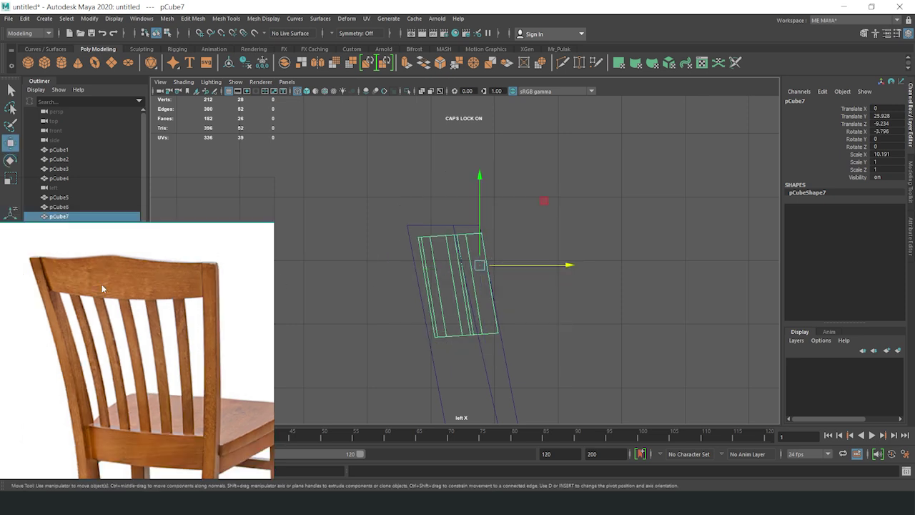
middle_click_drag(547, 265, 510, 246, "alt")
left_click_drag(510, 245, 535, 245)
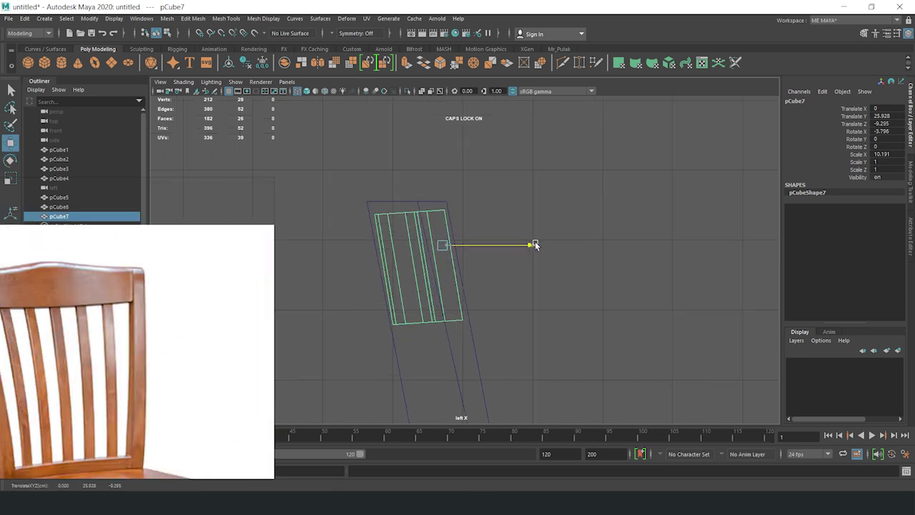
Select the top rail's bottom vertices in the side view to align them with the posts
key("e")
key("w")
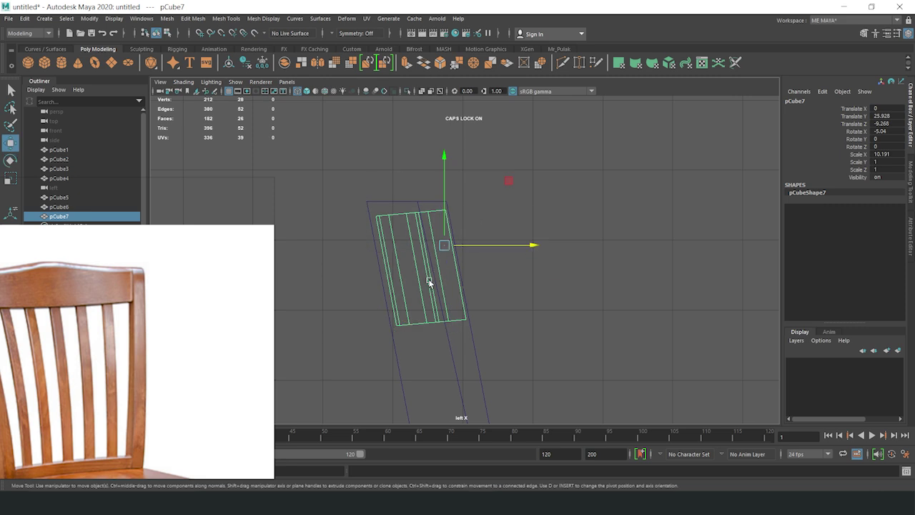
key("F9")
left_click_drag(379, 307, 482, 337)
scroll(463, 235, "up", 3)
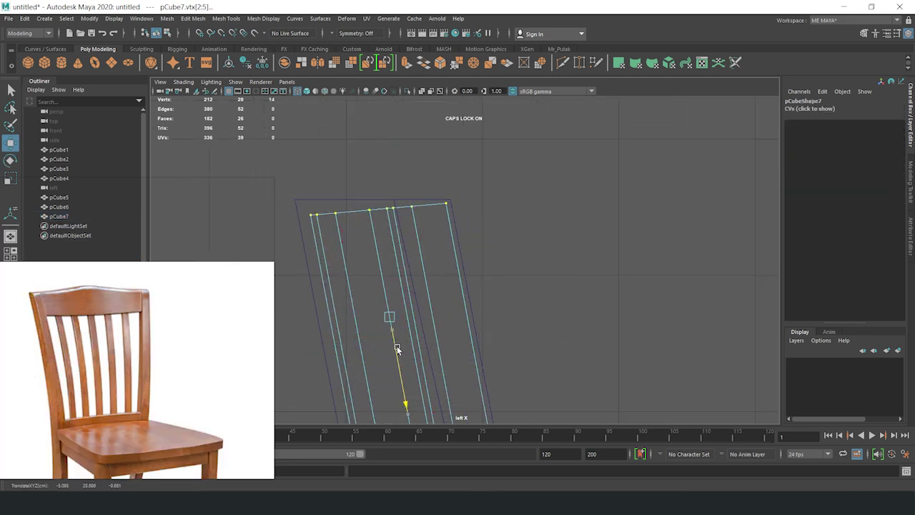
middle_click_drag(417, 281, 413, 174, "alt")
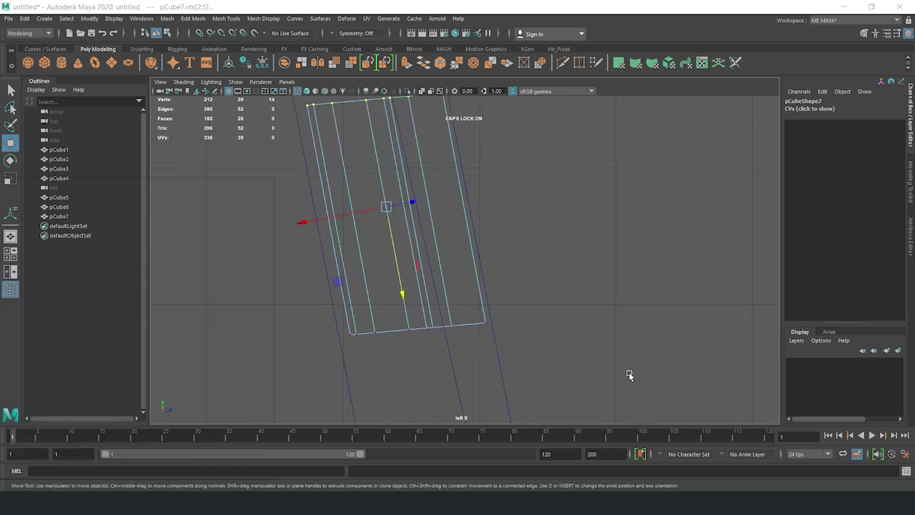
scroll(261, 386, "down", 5)
key("space")
key("space")
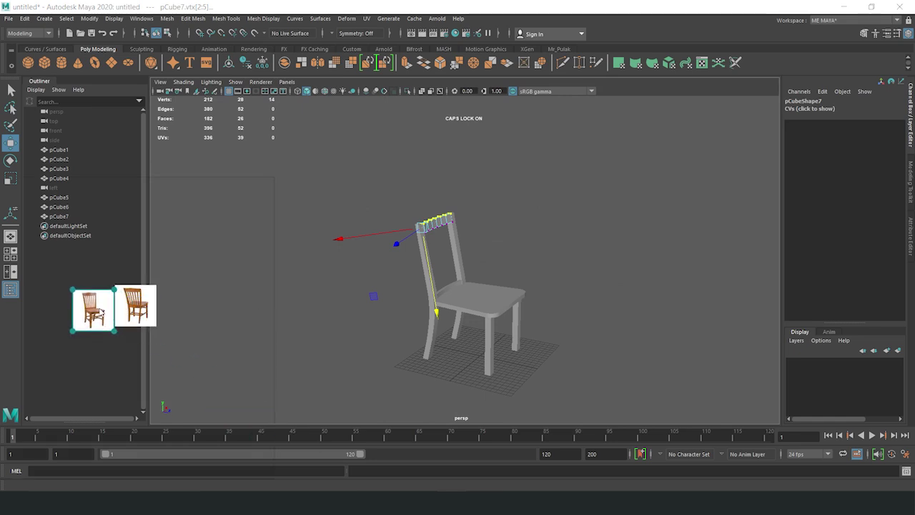
Select the top rail's vertices and move them down to sit on the rear posts' tops
left_click(551, 244)
left_click(460, 220)
key("f")
mouse_move(425, 221)
left_mouse_down("alt")
mouse_move(442, 273)
mouse_move(438, 265)
left_mouse_up("alt")
left_click_drag(362, 216, 572, 229)
key("space")
key("space")
scroll(482, 317, "up", 2)
key("d")
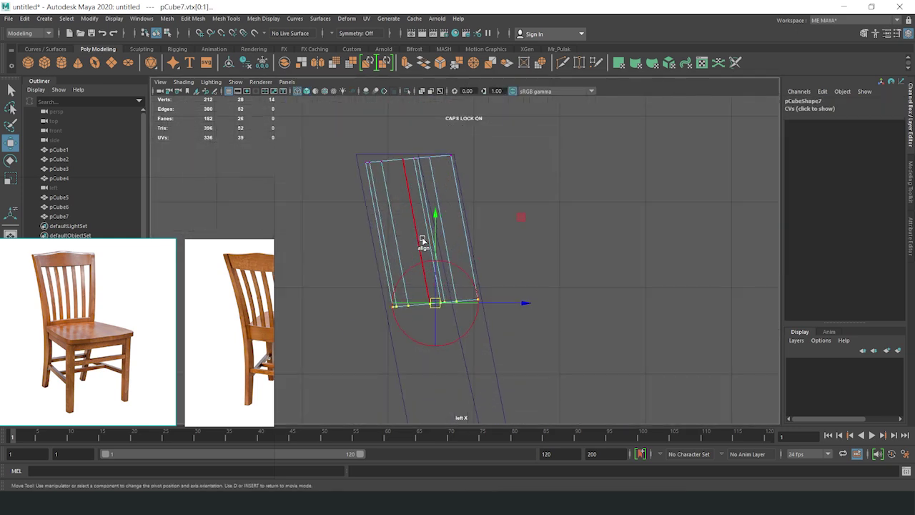
left_click_drag(425, 274, 429, 295)
scroll(556, 203, "down", 4)
key("space")
key("space")
mouse_move(576, 262)
left_mouse_down("alt")
mouse_move(503, 315)
mouse_move(472, 300)
mouse_move(484, 300)
mouse_move(479, 306)
left_mouse_up("alt")
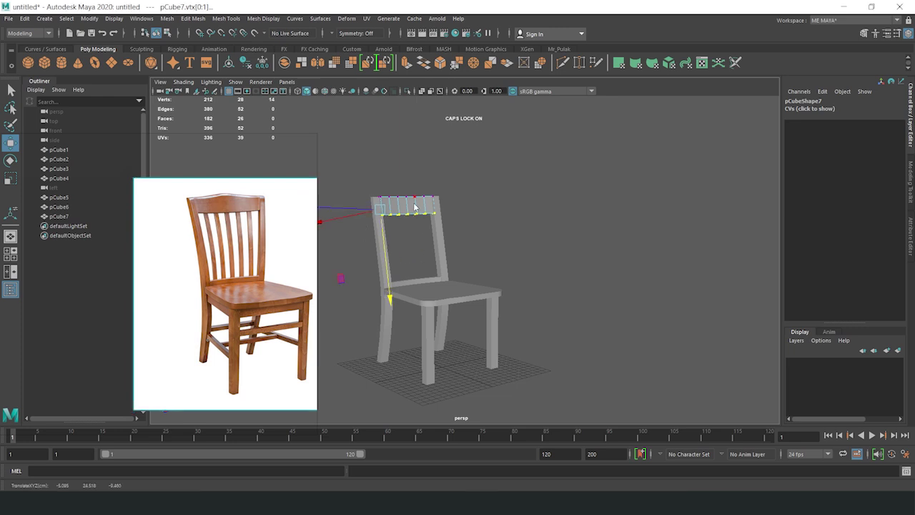
Check the top rail's bottom vertices against the backrest, then select the rear post
left_click(500, 179)
mouse_move(391, 245)
left_mouse_down("alt")
mouse_move(405, 240)
mouse_move(495, 295)
mouse_move(496, 188)
left_mouse_up("alt")
scroll(456, 234, "up", 4)
left_click(455, 235)
mouse_move(525, 235)
left_mouse_down("alt")
mouse_move(324, 266)
mouse_move(335, 246)
mouse_move(534, 173)
mouse_move(527, 186)
left_mouse_up("alt")
mouse_move(565, 285)
left_mouse_down()
mouse_move(429, 230)
mouse_move(537, 265)
left_mouse_up()
key("F8")
mouse_move(478, 272)
left_mouse_down("alt")
mouse_move(491, 227)
mouse_move(398, 263)
mouse_move(440, 220)
mouse_move(497, 256)
mouse_move(575, 242)
mouse_move(541, 286)
left_mouse_up("alt")
key("space")
left_click(541, 286)
left_click(419, 321)
Duplicate the rear post without history
scroll(440, 353, "down", 3)
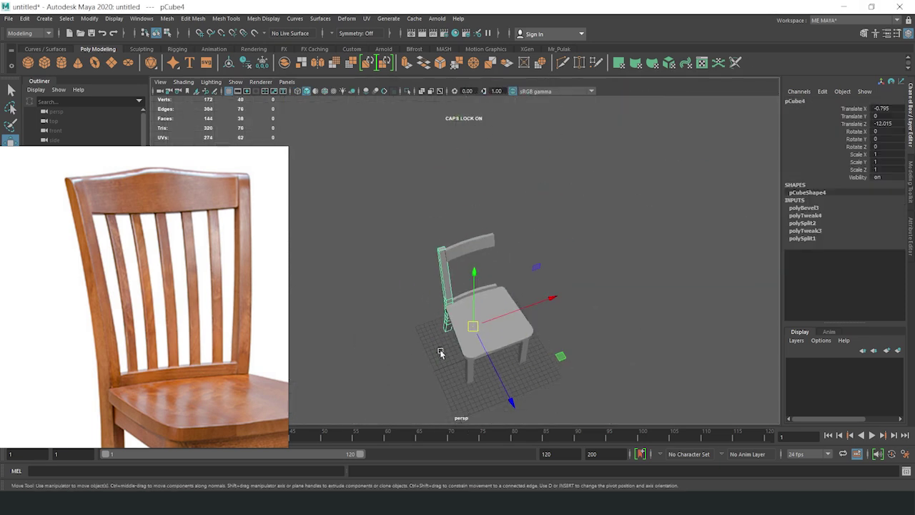
key("space")
left_click_drag(440, 354, 444, 228)
left_click(552, 48)
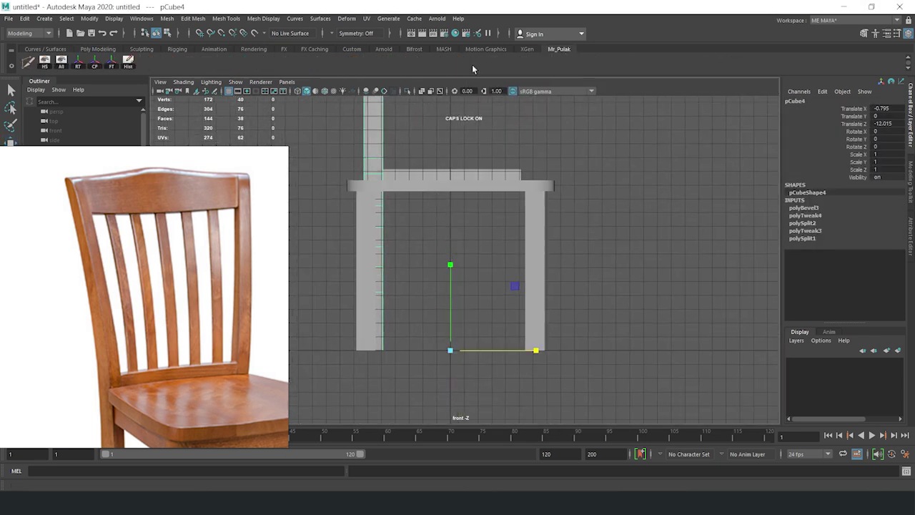
key("ctrl+d")
left_click(884, 152)
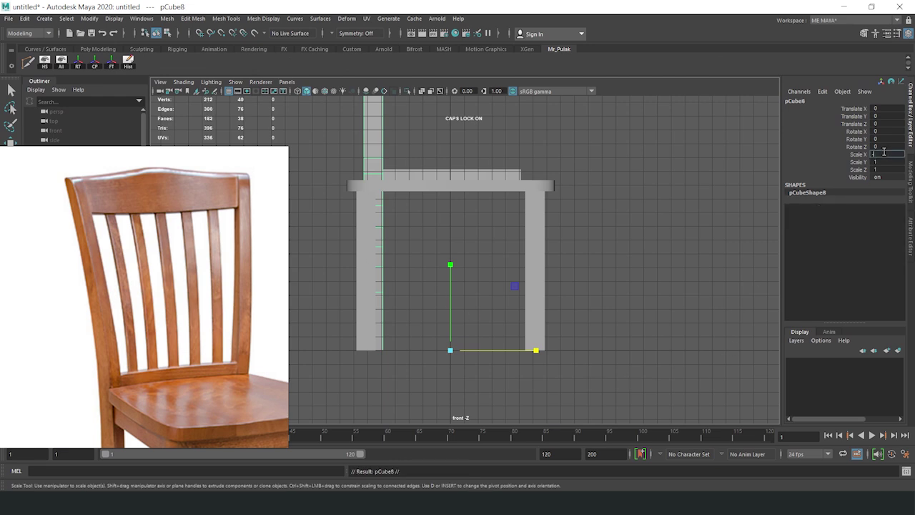
Select the top rail pCube7 and check it in the side and four-view layouts
scroll(562, 180, "down", 5)
key("space")
left_click_drag(562, 218, 418, 255, "alt")
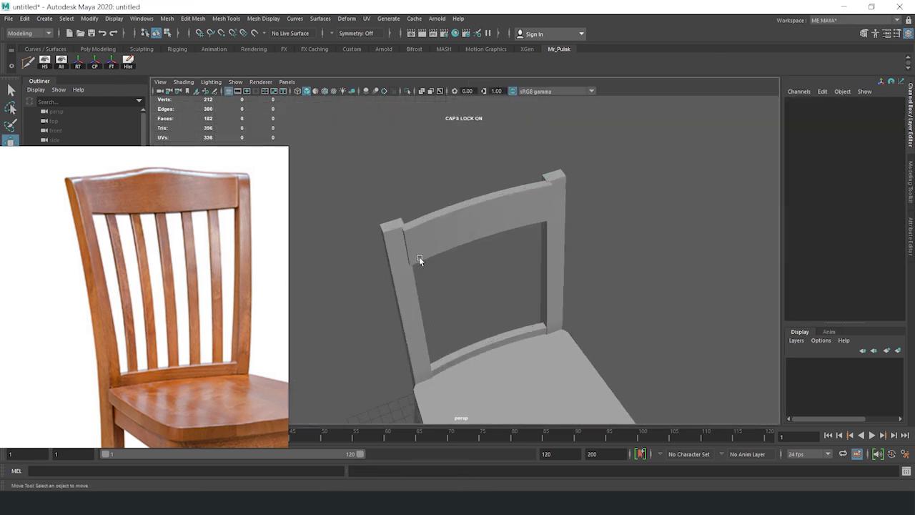
left_click(476, 237)
key("w")
key("space")
key("space")
scroll(490, 271, "up", 2)
key("space")
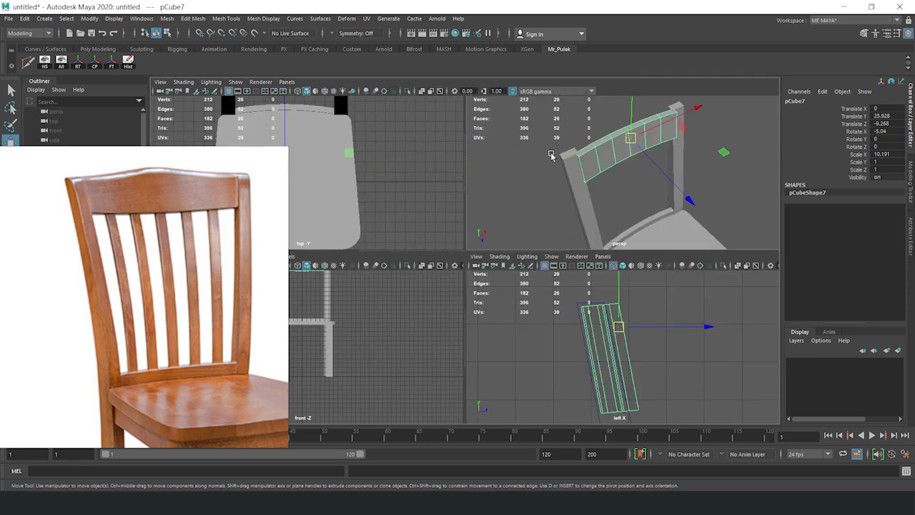
key("space")
Inspect the top rail's faces, then return to the whole rail object
right_click(459, 206)
left_click(458, 232)
mouse_move(395, 211)
left_mouse_down()
mouse_move(476, 236)
mouse_move(516, 200)
mouse_move(484, 274)
mouse_move(436, 274)
left_mouse_up()
key("F8")
Tilt the top rail slightly further in the side view
key("space")
scroll(509, 235, "down", 2)
key("e")
scroll(537, 226, "up", 3)
left_click_drag(537, 226, 544, 230)
Select the rail's top-edge vertices and rotate them level
key("w")
left_click(573, 189)
scroll(502, 226, "up", 2)
left_click(502, 227)
key("F9")
left_click_drag(382, 185, 451, 215)
middle_click_drag(399, 193, 404, 203, "alt")
scroll(496, 253, "up", 2)
key("e")
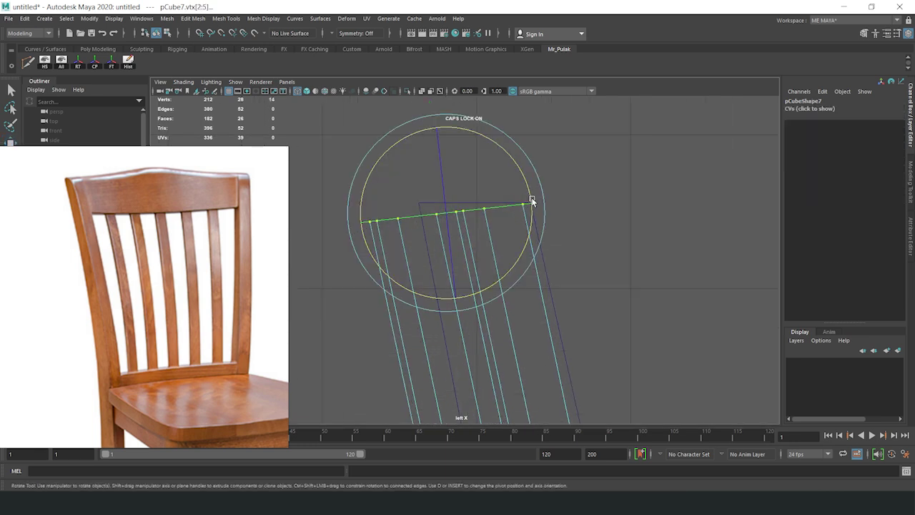
key("w")
mouse_move(537, 211)
left_mouse_down()
mouse_move(579, 206)
mouse_move(531, 285)
left_mouse_up()
middle_click_drag(532, 285, 534, 196, "alt")
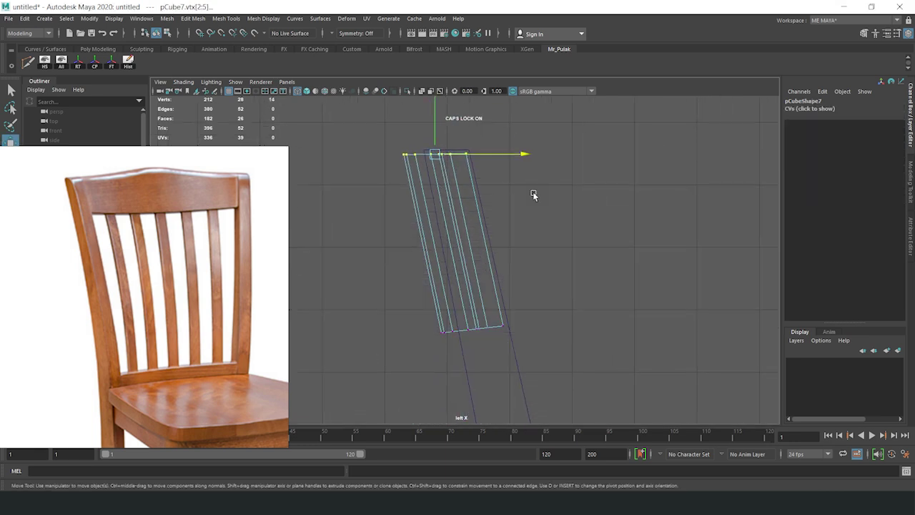
Raise a middle top-edge vertex to lift the rail into a gentle arch
right_click(445, 224)
left_click(491, 206)
left_click_drag(467, 230, 441, 265, "alt")
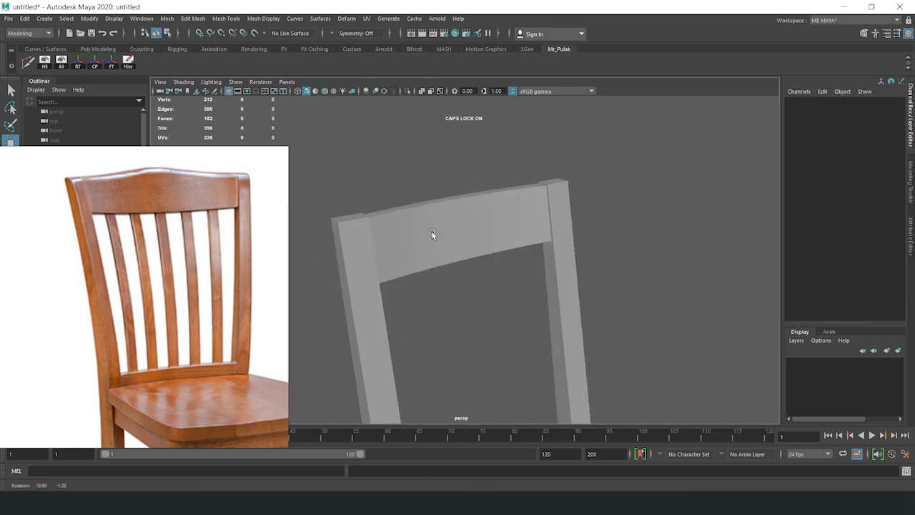
key("F9")
left_click_drag(343, 182, 607, 215)
mouse_move(486, 236)
left_mouse_down("alt")
mouse_move(465, 226)
mouse_move(443, 245)
mouse_move(502, 270)
mouse_move(505, 307)
mouse_move(457, 213)
mouse_move(408, 262)
mouse_move(429, 260)
left_mouse_up("alt")
key("Insert")
key("Insert")
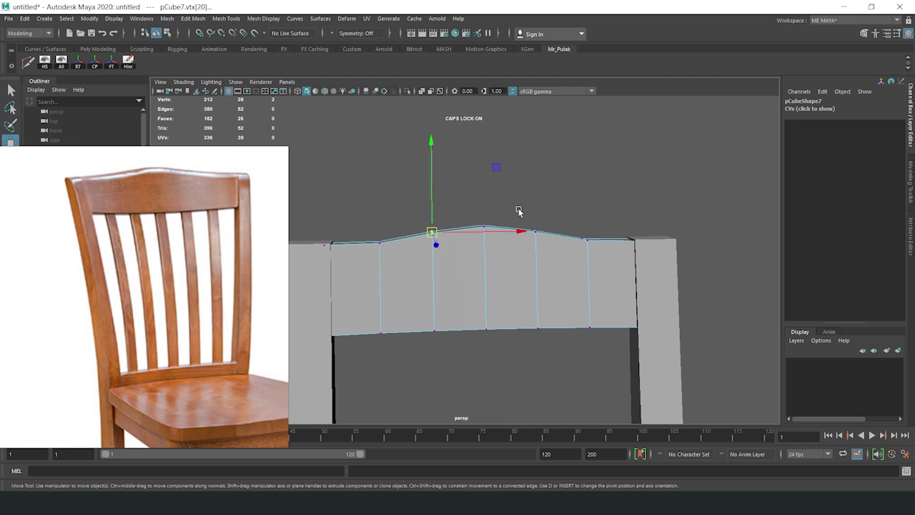
Select the edge loop around the top rail and bevel it
key("F8")
left_click(542, 174)
scroll(543, 174, "down", 5)
left_click_drag(498, 241, 520, 277, "alt")
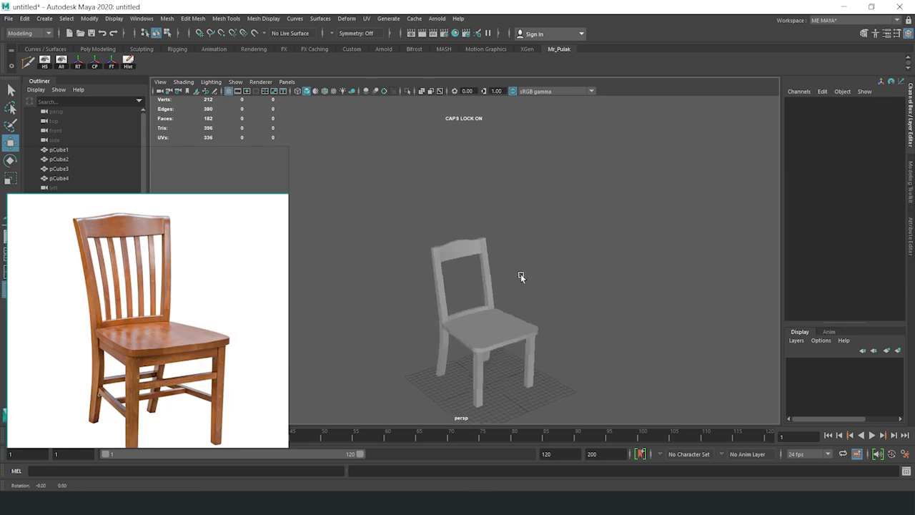
scroll(521, 276, "up", 5)
key("F10")
double_click(433, 217)
left_click_drag(434, 217, 378, 234, "alt")
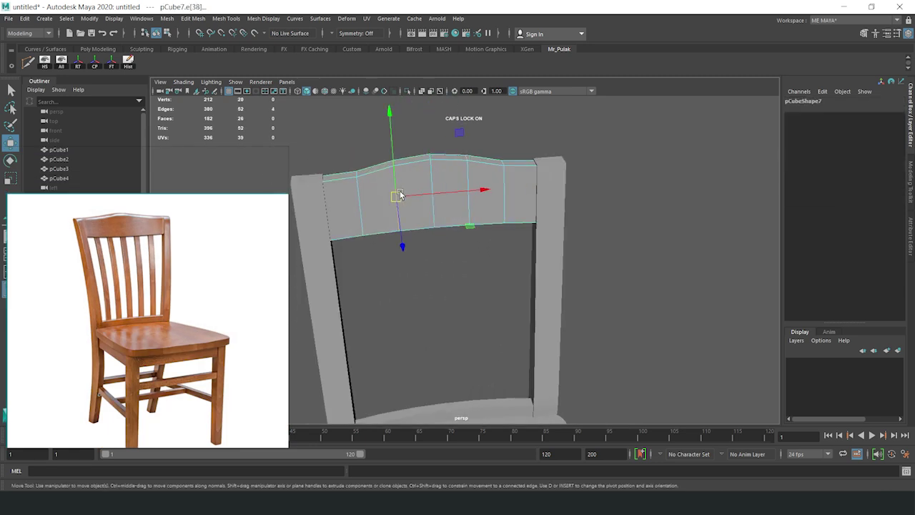
mouse_move(458, 183)
left_mouse_down("alt")
mouse_move(506, 238)
mouse_move(474, 226)
mouse_move(413, 243)
mouse_move(469, 235)
left_mouse_up("alt")
scroll(469, 235, "up", 2)
scroll(469, 238, "up", 3)
right_click_drag(469, 239, 469, 242, "shift")
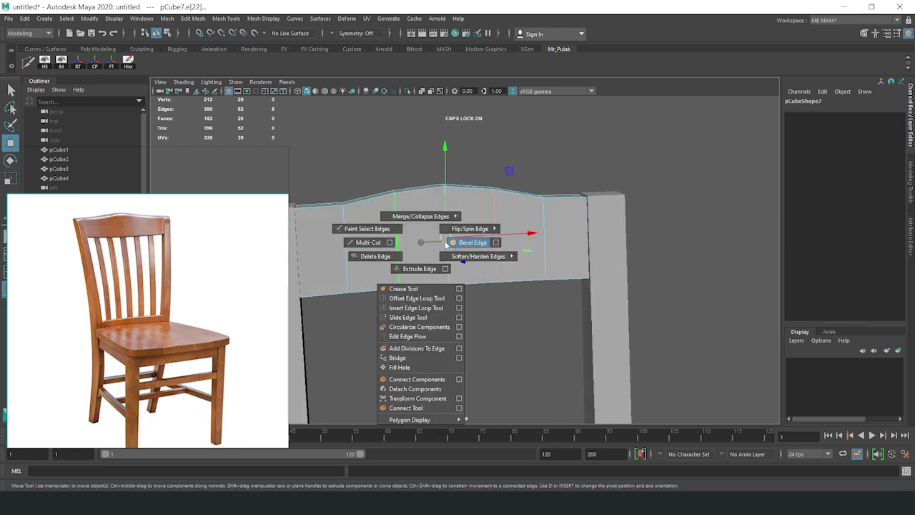
left_click_drag(469, 241, 486, 244, "alt")
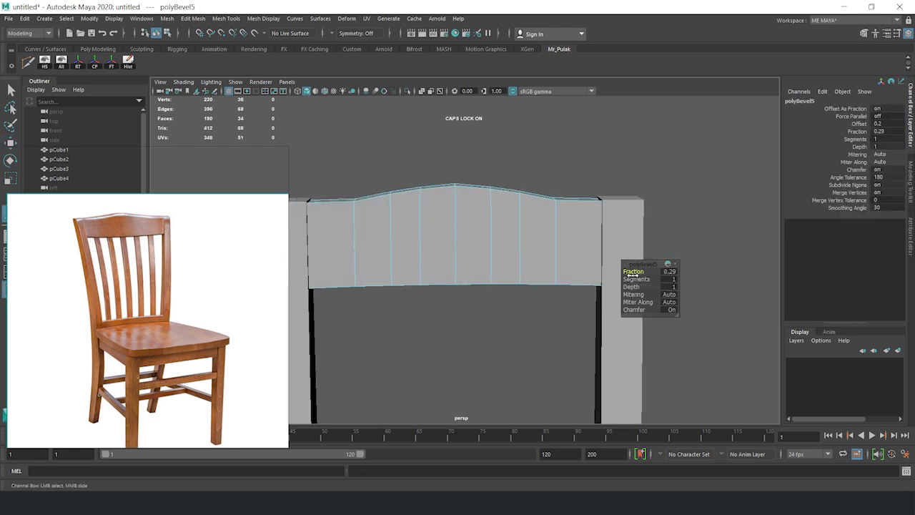
Select the top-centre vertices of the rail in a frontal view
left_click_drag(633, 273, 451, 216, "alt")
key("F9")
left_click(530, 201, "shift")
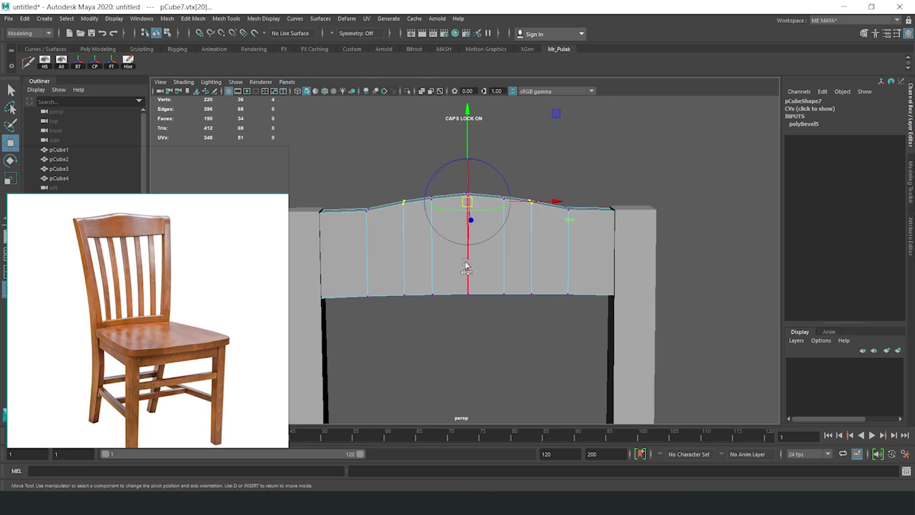
left_click_drag(466, 265, 438, 200, "alt")
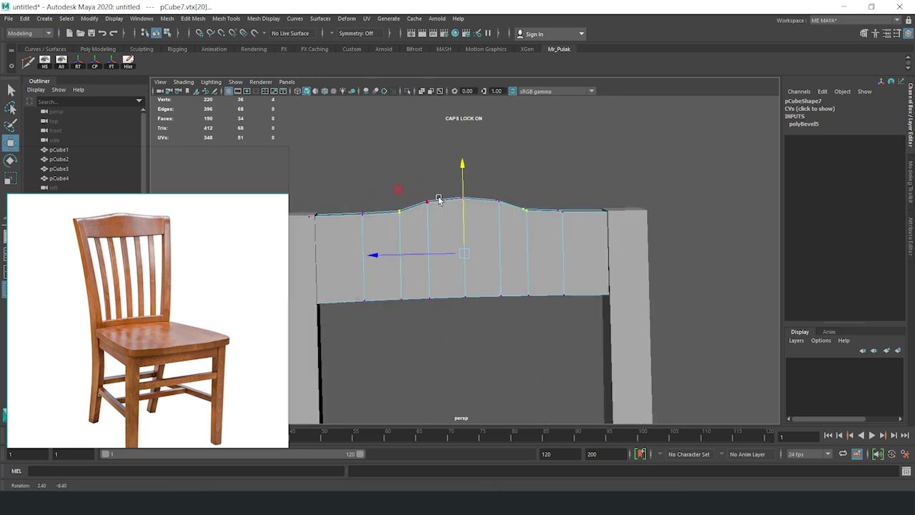
scroll(438, 199, "up", 3)
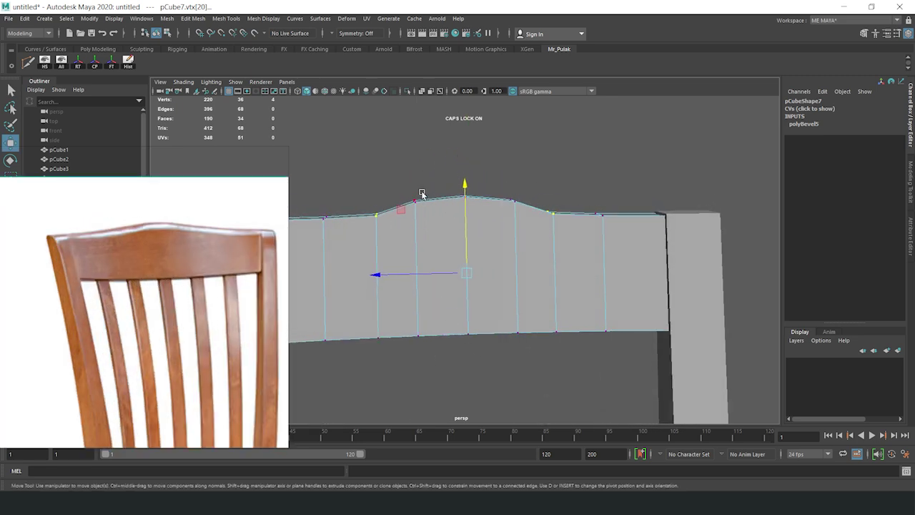
middle_click_drag(505, 200, 558, 221, "alt")
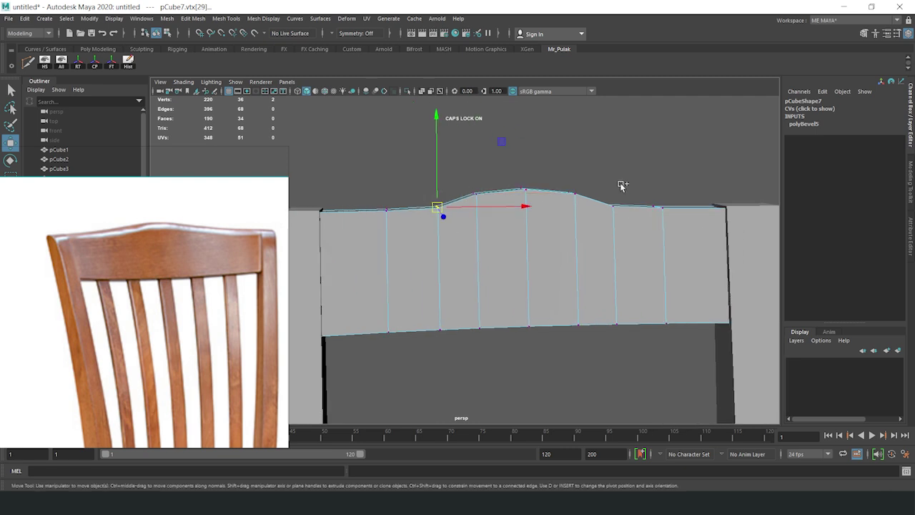
left_click(526, 206)
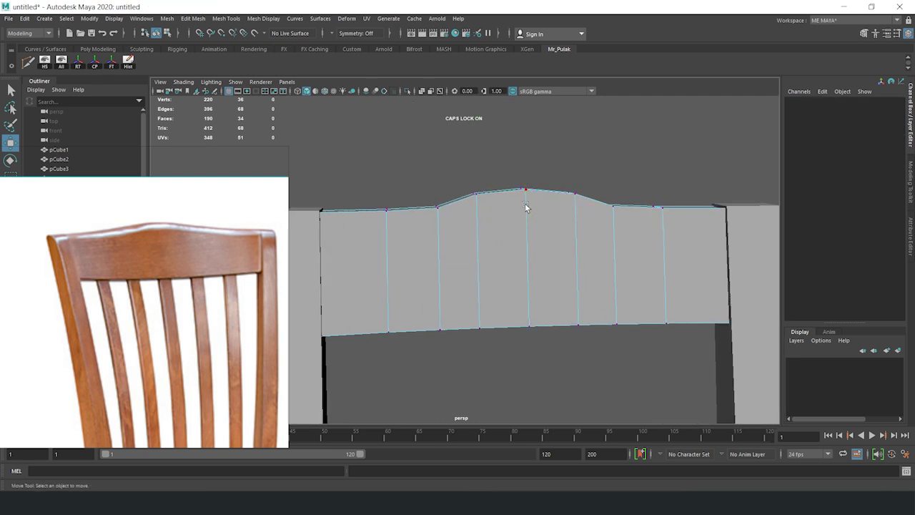
key("ctrl+z")
mouse_move(481, 182)
middle_mouse_down("alt")
mouse_move(507, 210)
mouse_move(462, 221)
middle_mouse_up("alt")
Select vertical edges of the rail in edge mode
key("F10")
left_click(447, 272)
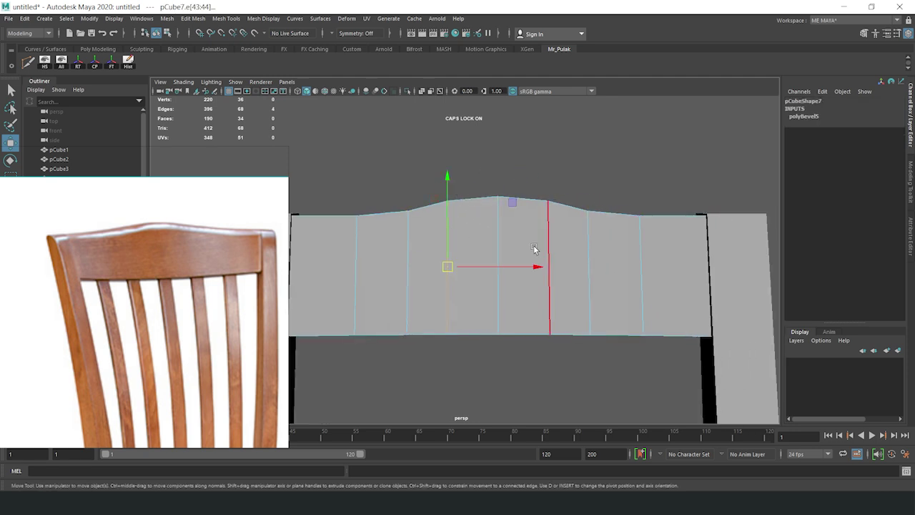
left_click(547, 272, "shift")
key("r")
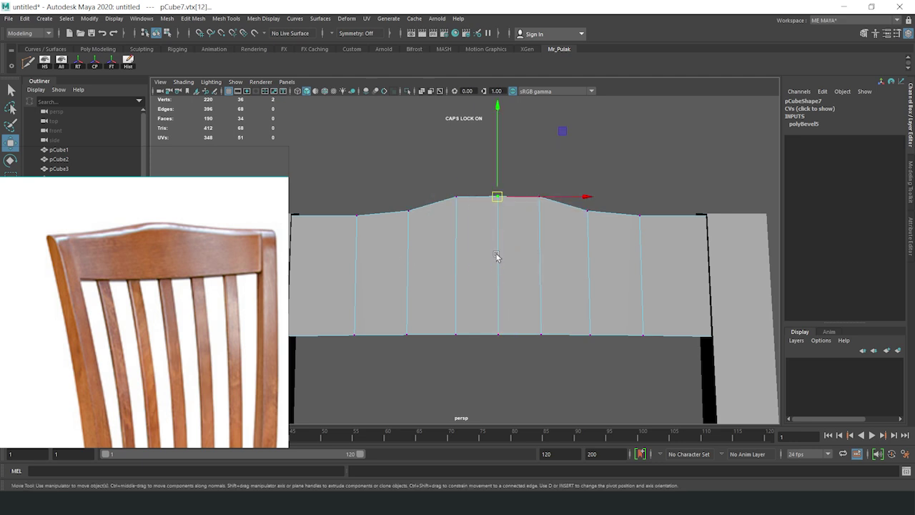
left_click_drag(651, 120, 453, 231, "alt")
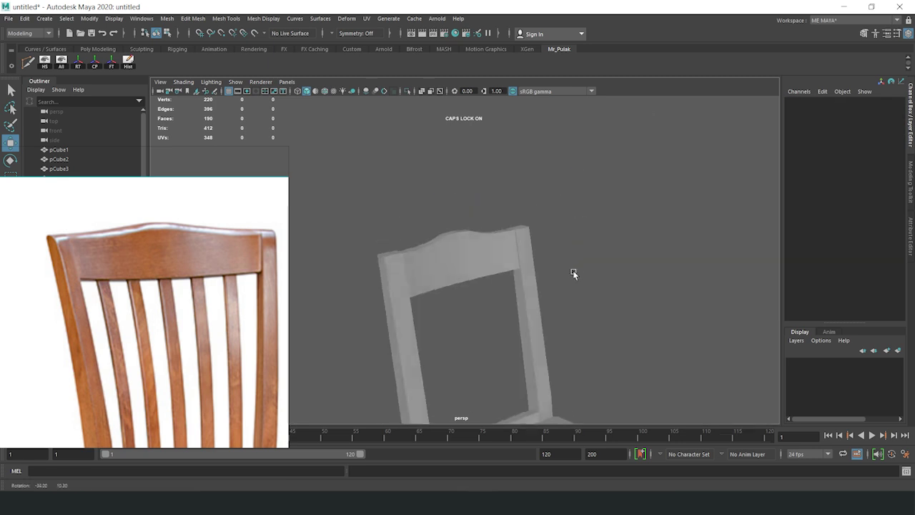
Apply Edit Edge Flow to two vertical edges of the top rail
right_click_drag(417, 212, 416, 187)
left_click(431, 251)
right_click_drag(431, 252, 433, 313, "shift")
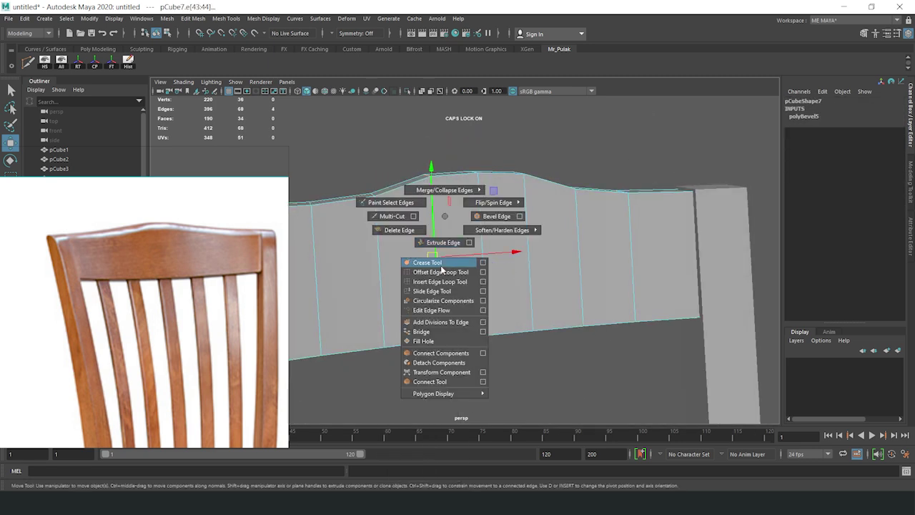
left_click(527, 241)
key("g")
scroll(514, 236, "down", 3)
Return to object mode and reselect the top back rail from the front
right_click_drag(515, 238, 586, 154)
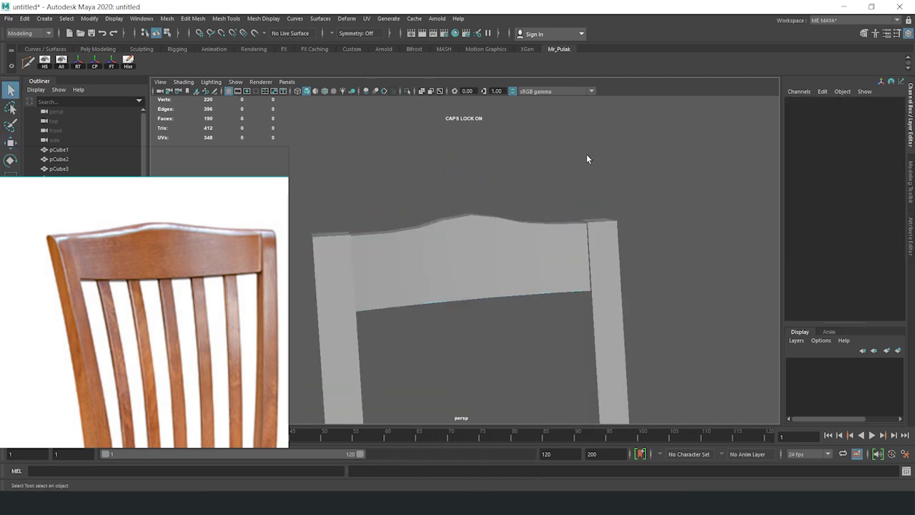
scroll(586, 154, "down", 3)
mouse_move(515, 258)
left_mouse_down("alt")
mouse_move(582, 260)
mouse_move(184, 301)
left_mouse_up("alt")
scroll(459, 268, "down", 3)
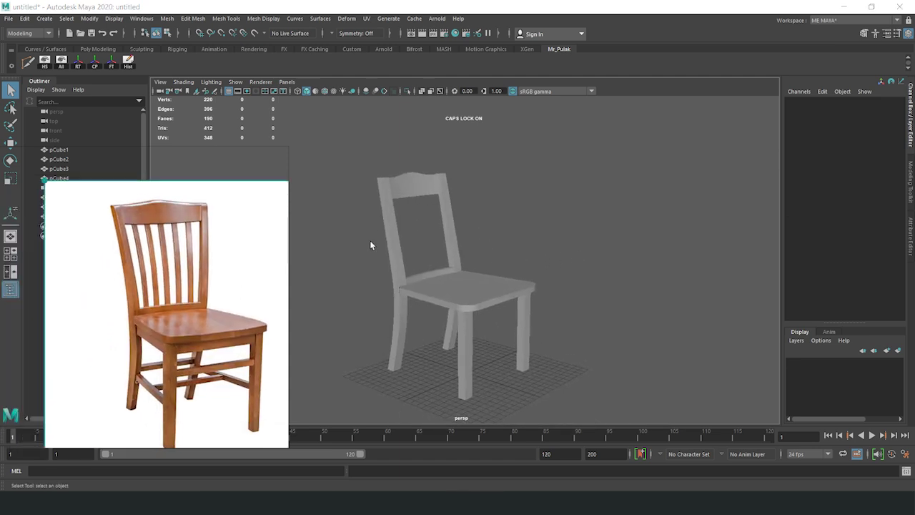
left_click_drag(402, 225, 411, 228, "alt")
scroll(411, 228, "up", 3)
left_click(395, 213)
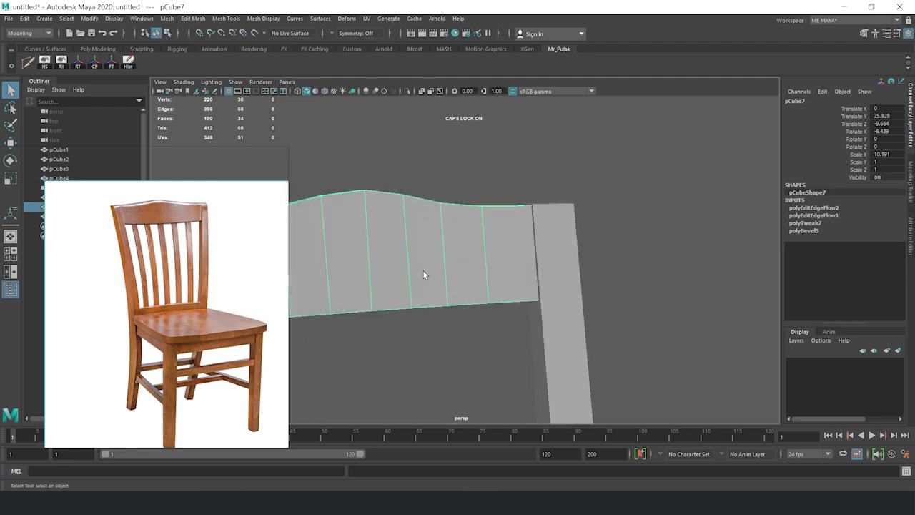
scroll(423, 271, "up", 3)
Nudge the rail's top-centre vertex upward to raise the arch's peak
right_click_drag(498, 249, 429, 220)
left_click(444, 214)
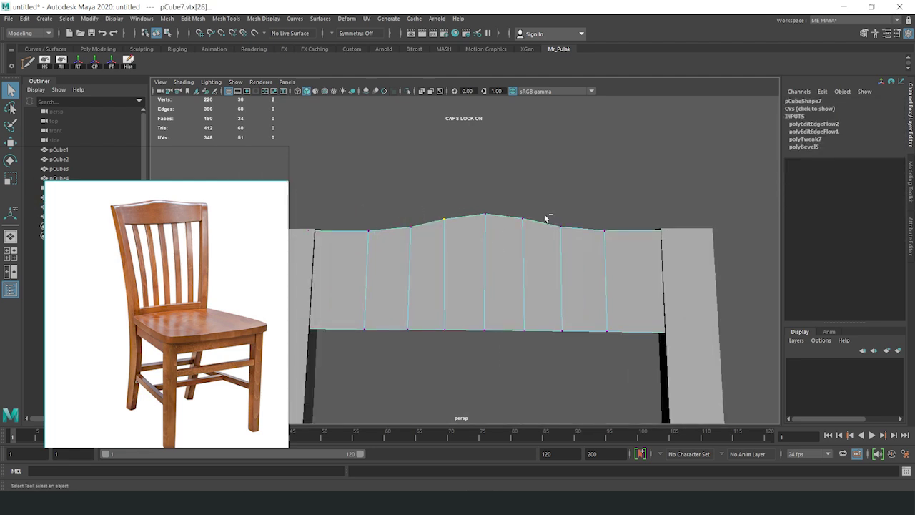
mouse_move(488, 227)
left_mouse_down("alt")
mouse_move(396, 194)
mouse_move(499, 188)
left_mouse_up("alt")
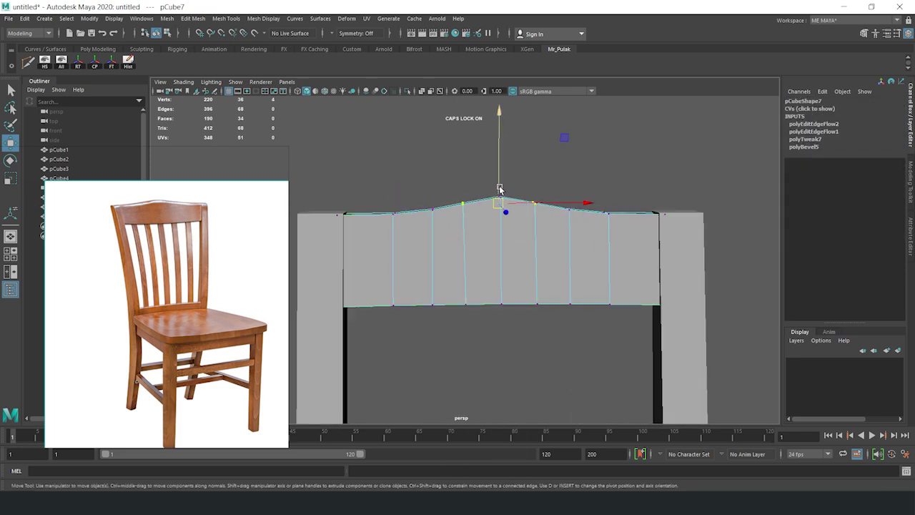
key("d")
scroll(503, 236, "up", 2)
right_click_drag(513, 189, 557, 183)
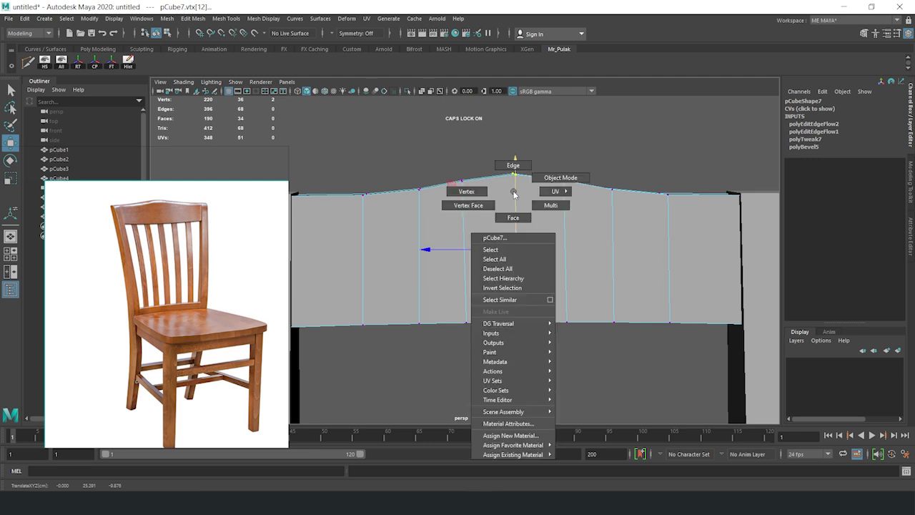
mouse_move(556, 188)
left_mouse_down("alt")
mouse_move(548, 280)
mouse_move(497, 291)
mouse_move(491, 284)
mouse_move(496, 302)
left_mouse_up("alt")
scroll(458, 241, "up", 5)
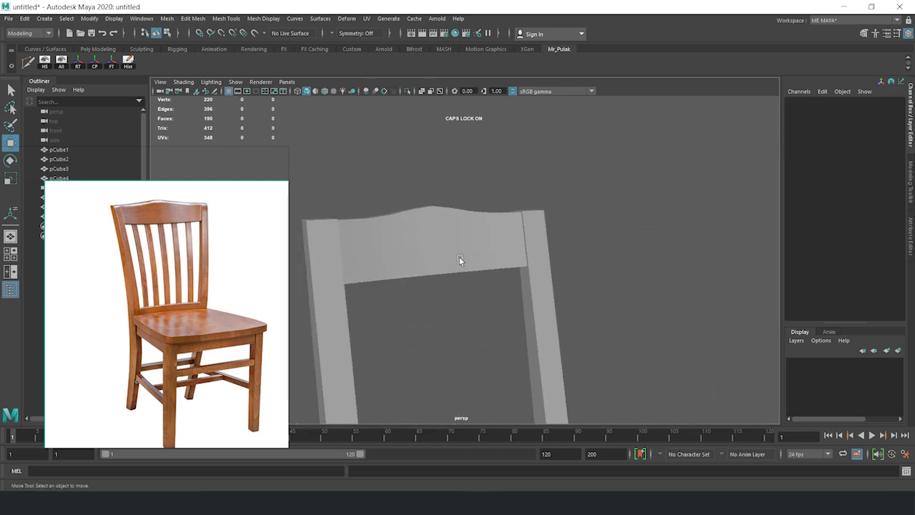
left_click(418, 189)
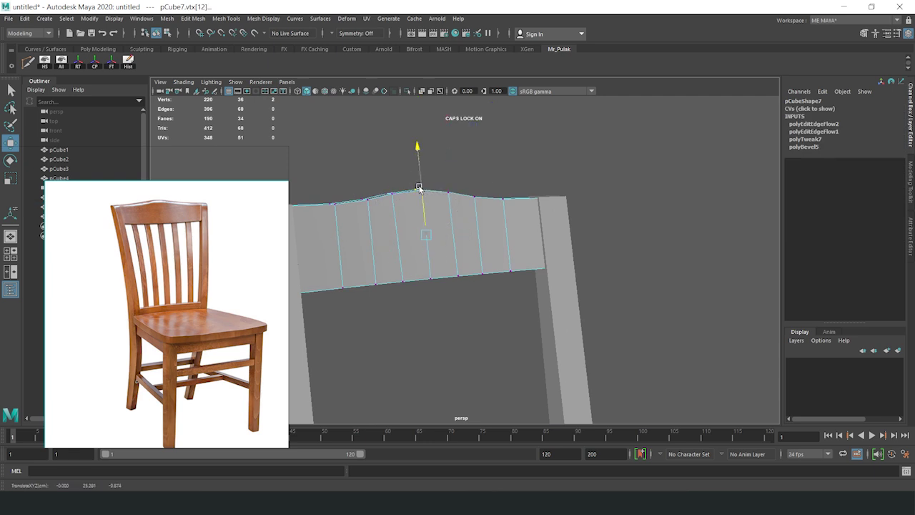
left_click(551, 153)
Zoom out over the whole chair and select the left rear post
scroll(520, 308, "down", 5)
mouse_move(519, 308)
left_mouse_down("alt")
mouse_move(506, 300)
mouse_move(521, 300)
mouse_move(423, 323)
mouse_move(436, 320)
mouse_move(493, 232)
mouse_move(528, 203)
mouse_move(501, 221)
mouse_move(637, 257)
mouse_move(515, 270)
left_mouse_up("alt")
scroll(499, 172, "up", 5)
scroll(504, 278, "down", 5)
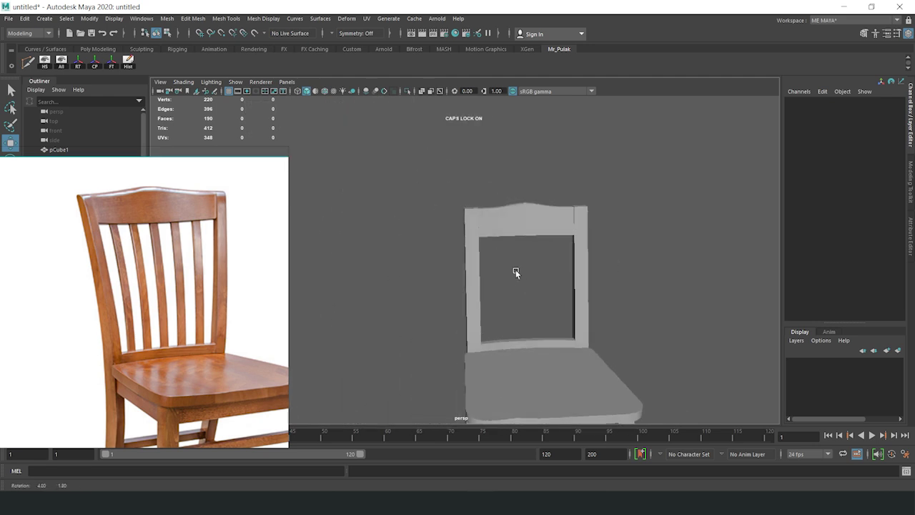
scroll(515, 266, "down", 2)
scroll(514, 265, "down", 1)
scroll(432, 243, "down", 2)
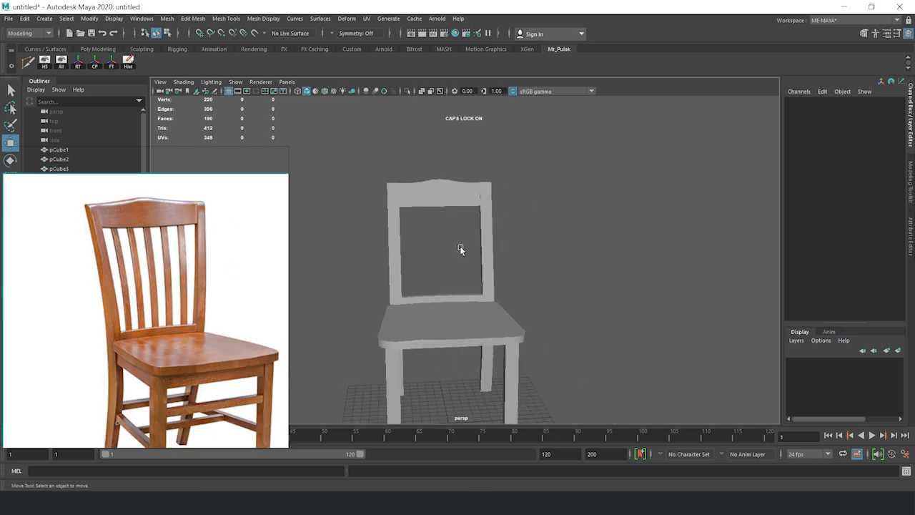
scroll(459, 245, "down", 1)
left_click(437, 258)
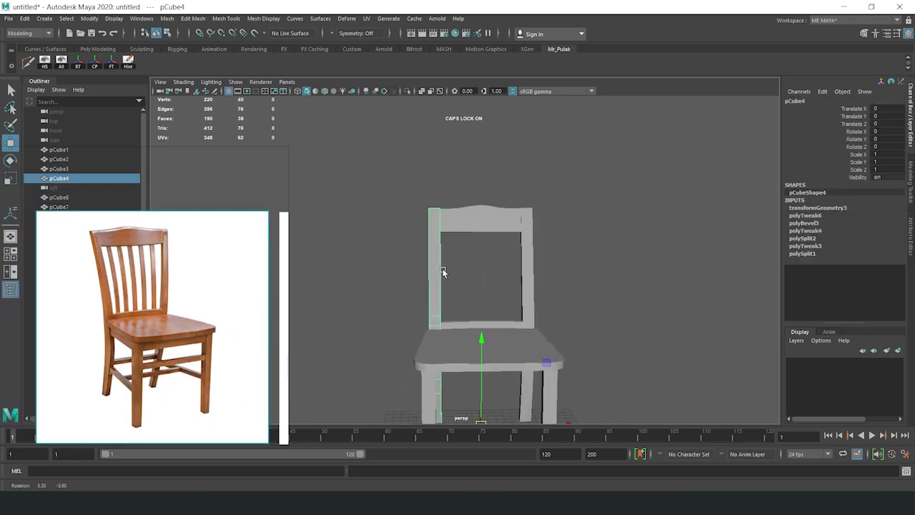
Cut a loop near seat height on pCube4, pull its top back and bevel the bend
middle_click_drag(444, 268, 415, 248, "alt")
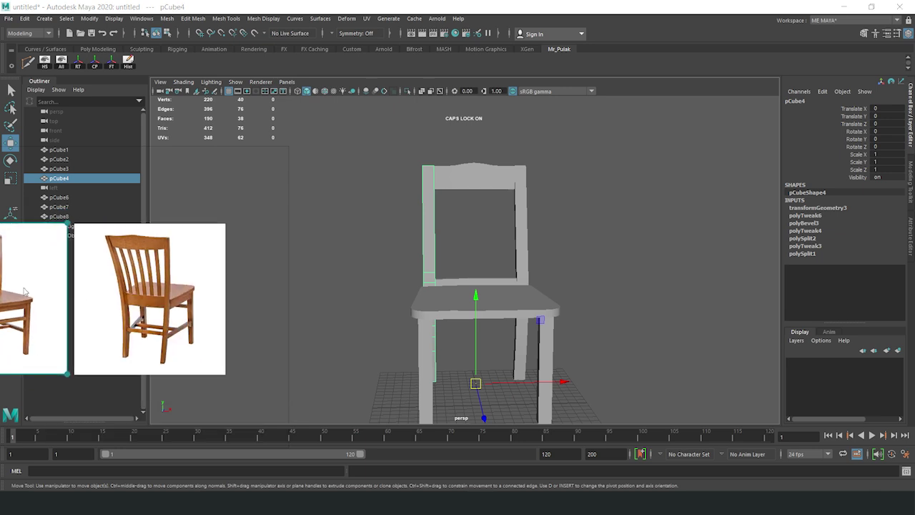
key("F9")
left_click_drag(367, 143, 461, 242)
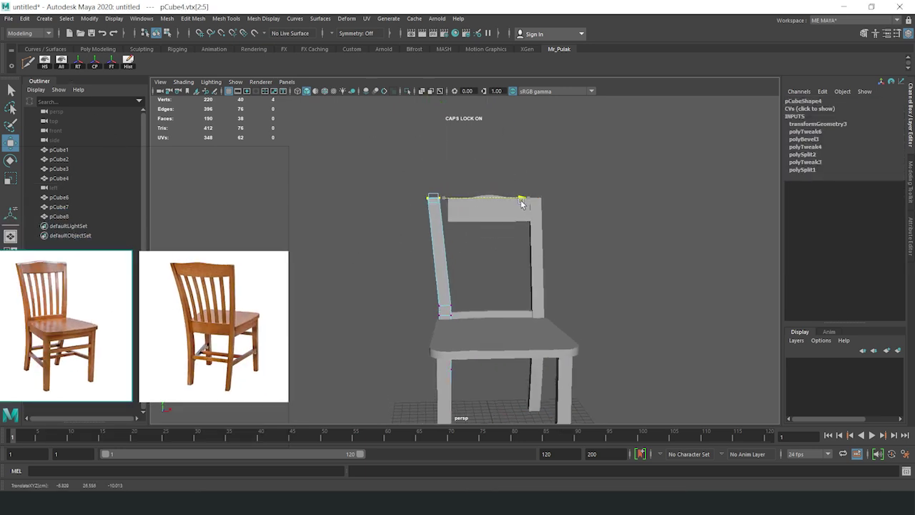
left_click(444, 250)
key("w")
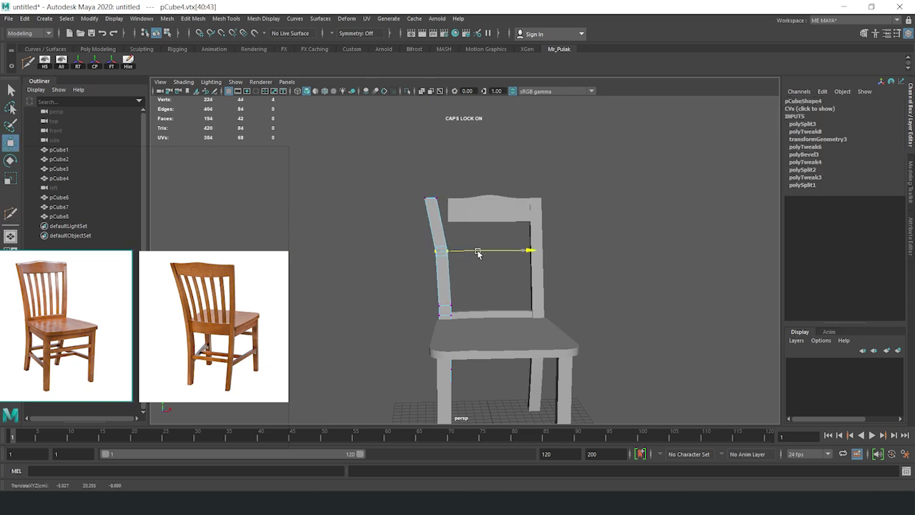
scroll(478, 254, "up", 3)
key("ctrl+b")
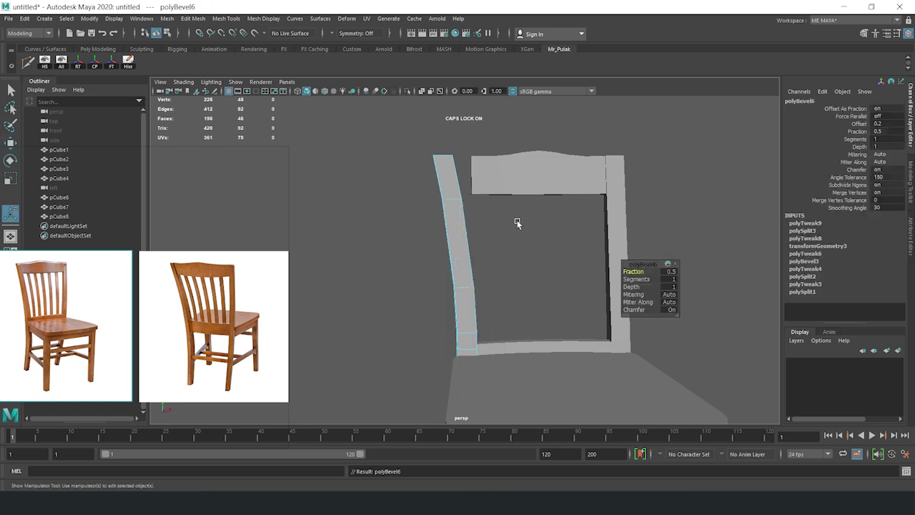
Deselect the post and select the top back rail
left_click_drag(632, 274, 484, 265, "alt")
right_click_drag(423, 235, 469, 223)
left_click(484, 253)
left_click_drag(484, 253, 444, 258, "alt")
scroll(443, 257, "up", 5)
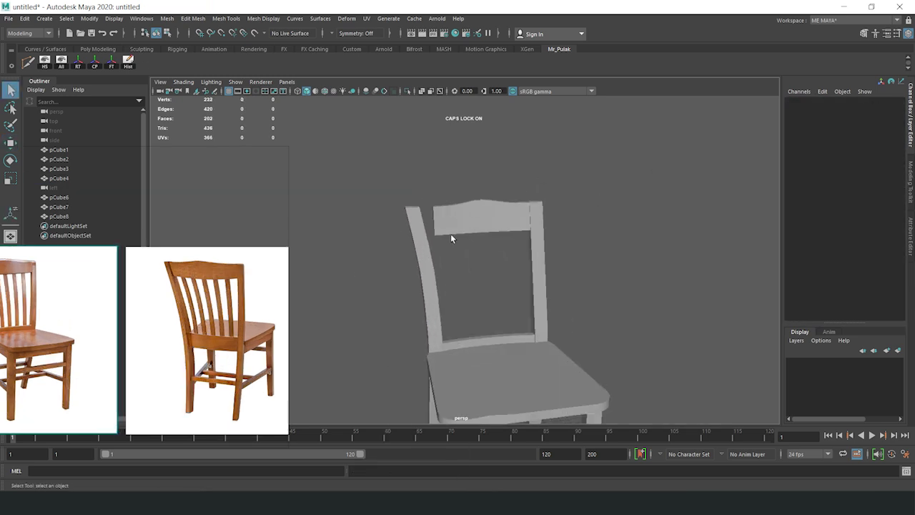
left_click(450, 233)
Try sliding the rail's left-end vertices toward the post, then undo it
scroll(471, 228, "down", 2)
left_click_drag(396, 155, 450, 261)
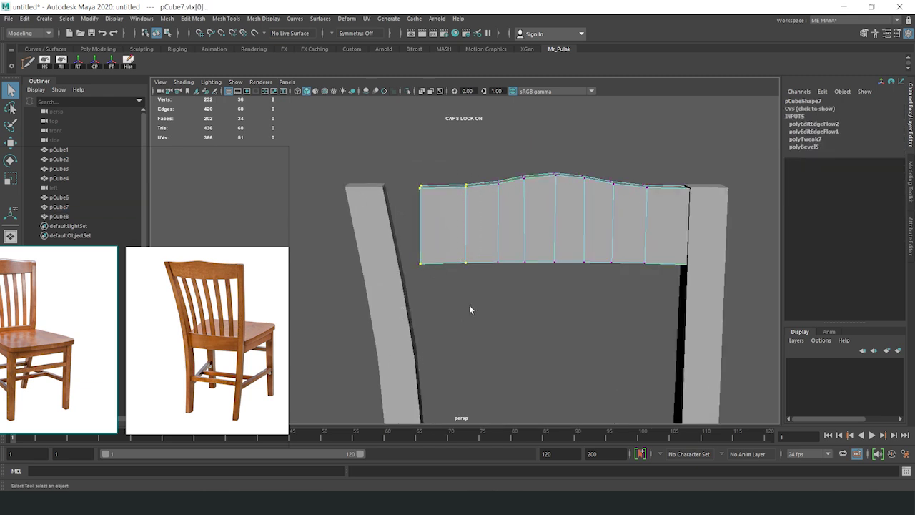
left_click_drag(532, 228, 520, 230)
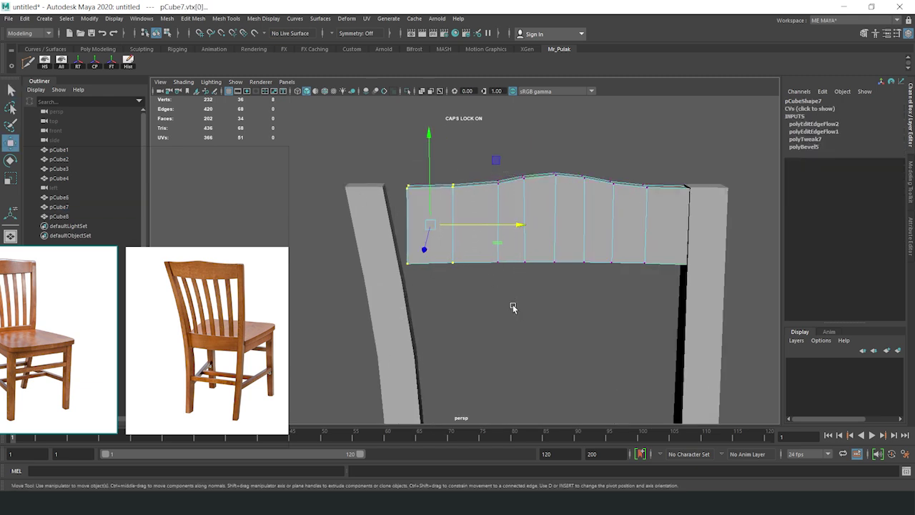
key("ctrl+z")
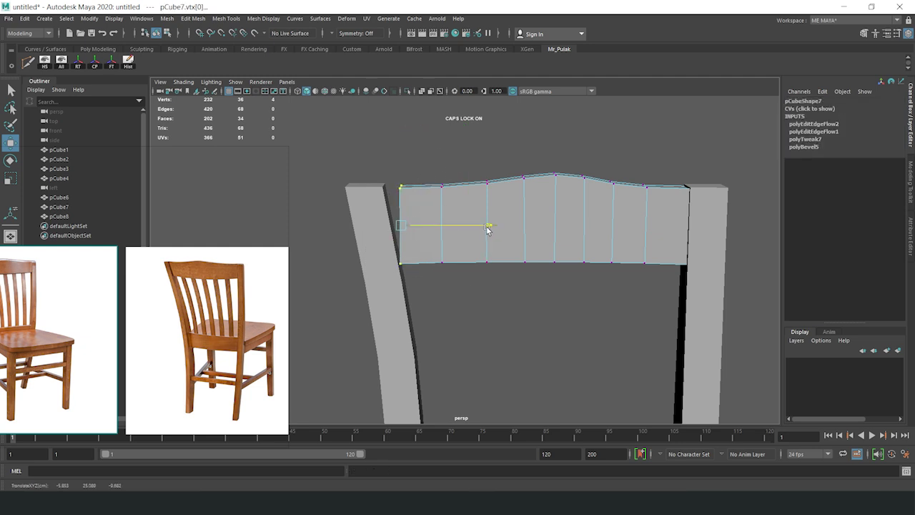
middle_click_drag(419, 226, 397, 231, "alt")
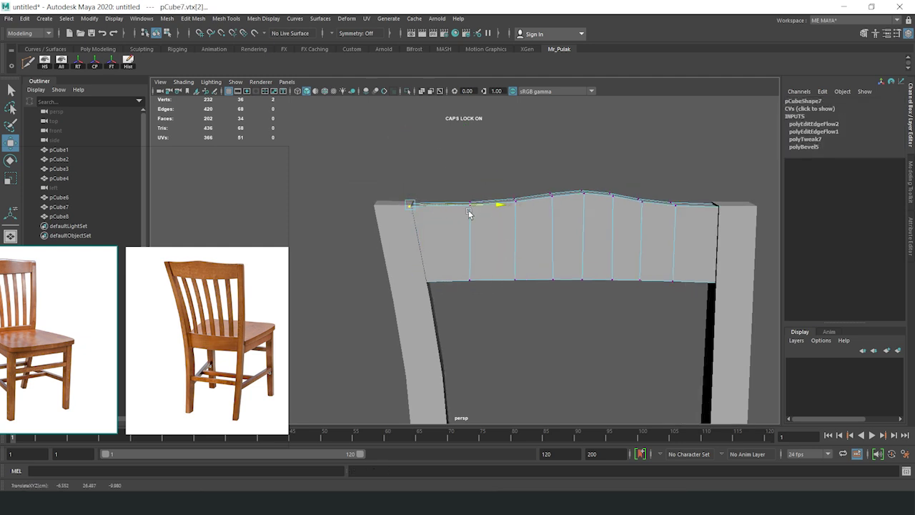
right_click_drag(517, 208, 475, 200)
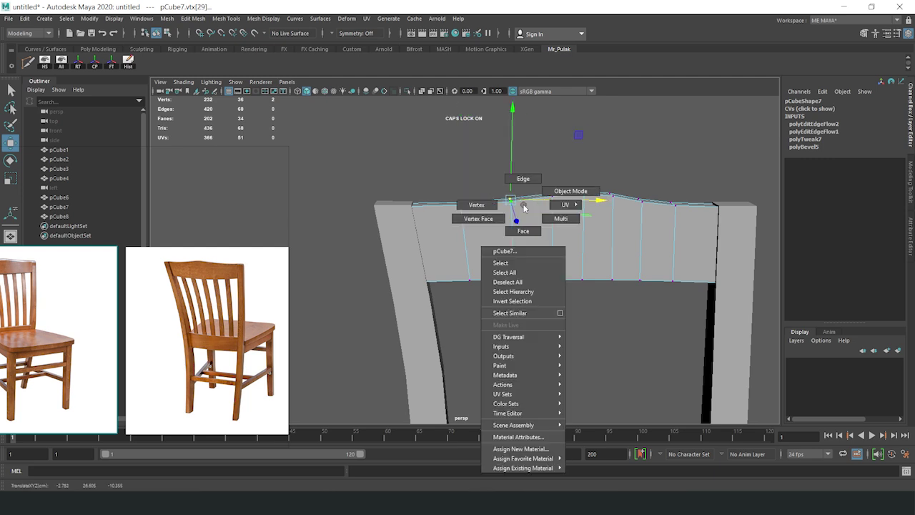
left_click_drag(475, 201, 517, 292, "alt")
Delete the duplicated rear post pCube8 from the front view
scroll(143, 329, "down", 2)
scroll(115, 286, "up", 3)
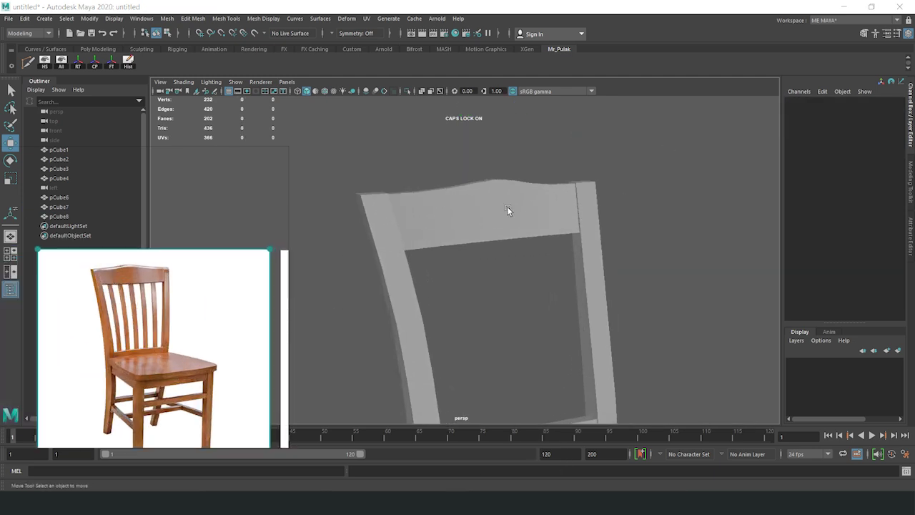
left_click_drag(508, 207, 470, 224, "alt")
left_click(470, 223)
key("space")
key("space")
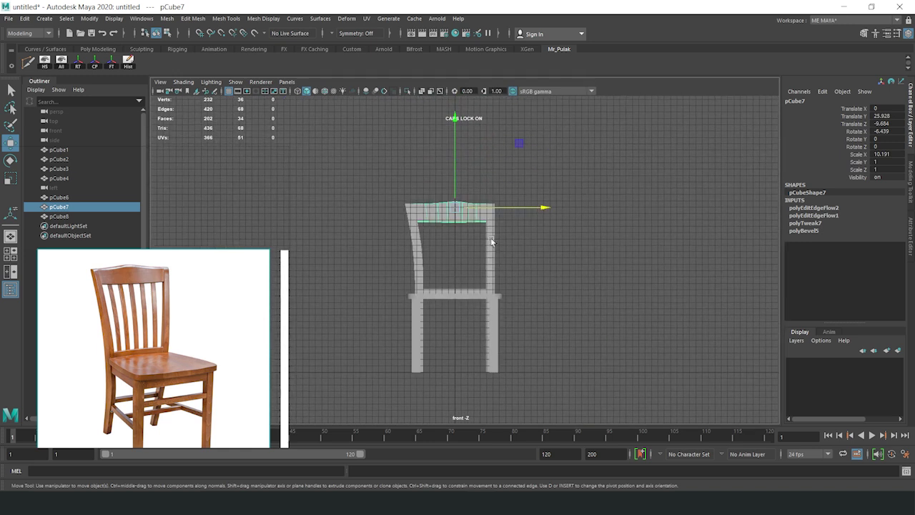
left_click(490, 286)
key("space")
left_click(583, 227)
key("space")
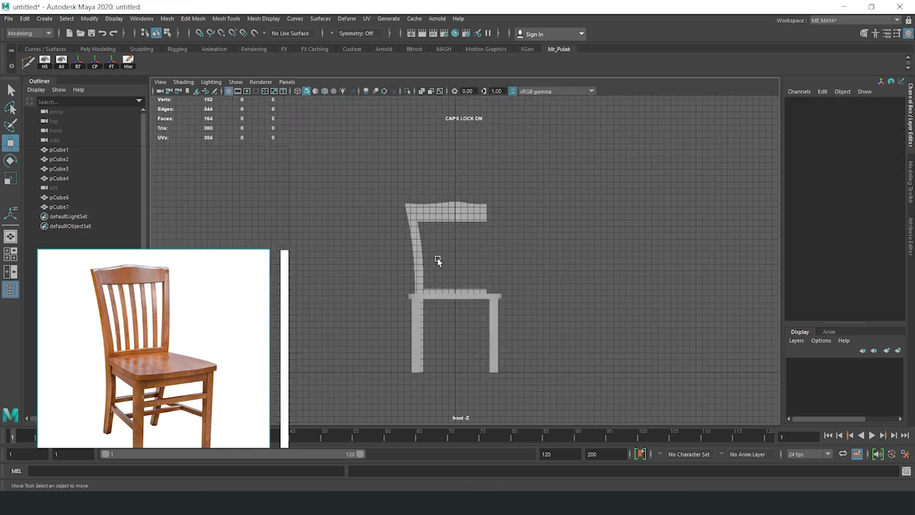
Duplicate the curved rear post to make the opposite-side post
left_click(415, 255)
scroll(448, 294, "up", 2)
key("ctrl+d")
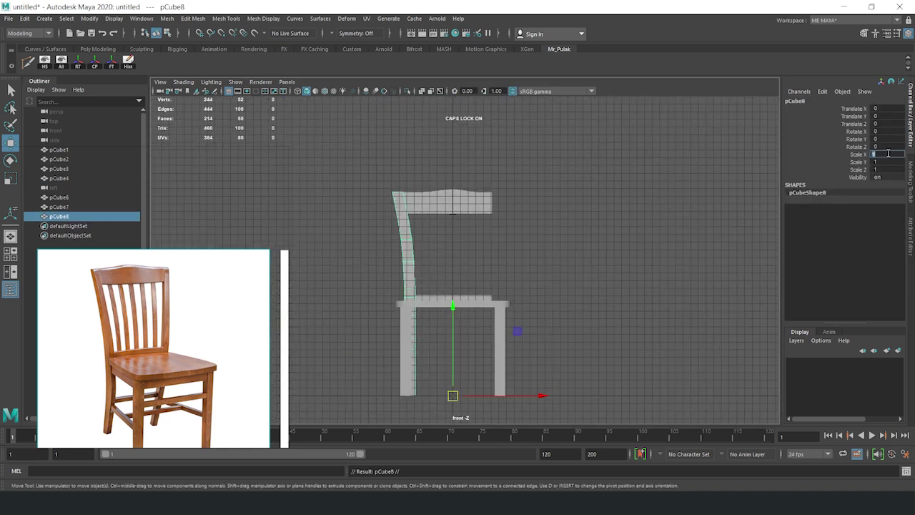
Delete the faces on one half of the top rail
left_click(454, 202)
scroll(454, 193, "up", 2)
right_click_drag(411, 189, 411, 211)
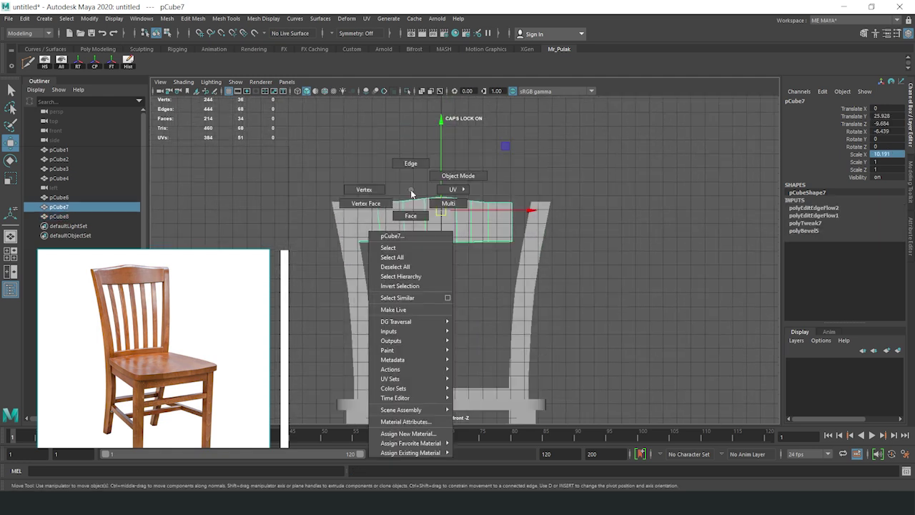
left_click_drag(536, 169, 489, 253)
key("Delete")
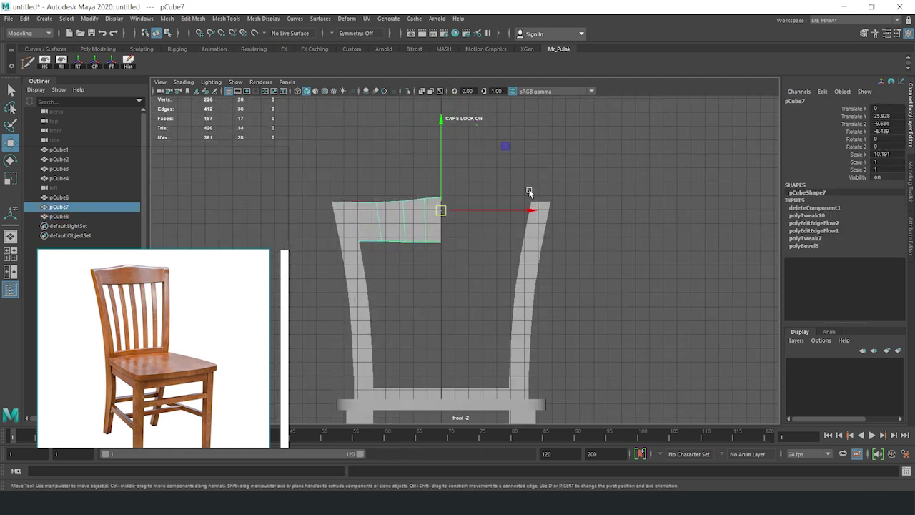
Freeze the half rail, mirror a copy with Scale X -1, and combine both halves
left_click(112, 64)
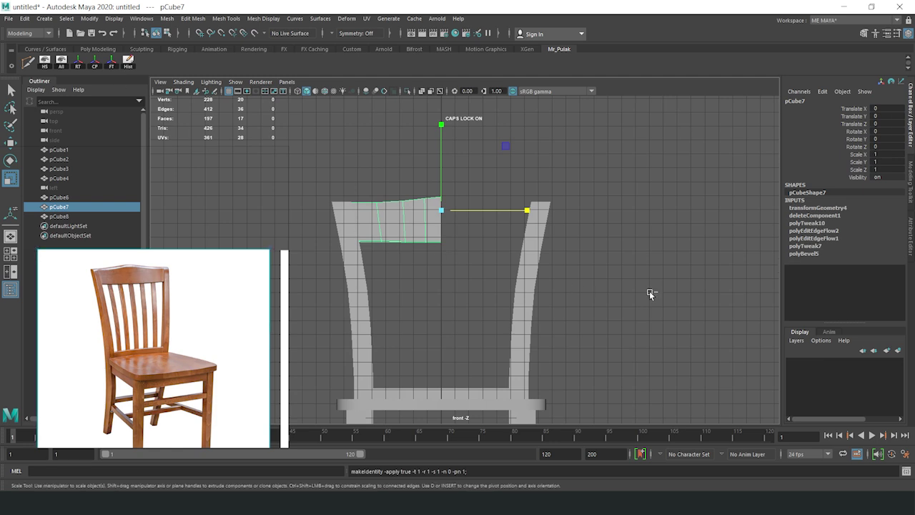
key("ctrl+d")
type("-1")
key("Return")
scroll(313, 227, "up", 3)
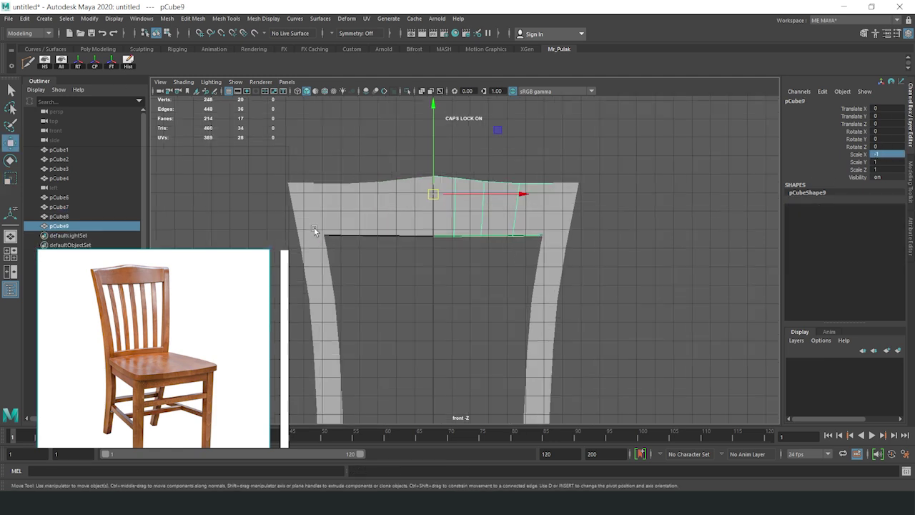
left_click(300, 214, "shift")
left_click(98, 48)
left_click(284, 62)
Merge the vertices along the rail's centre seam at 0.01 threshold
key("space")
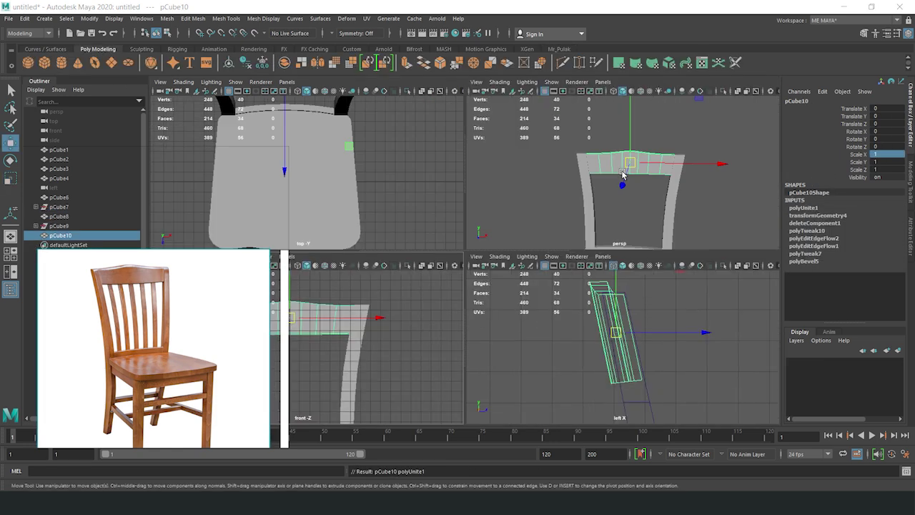
key("space")
right_click_drag(467, 206, 500, 189)
left_click_drag(500, 189, 490, 262)
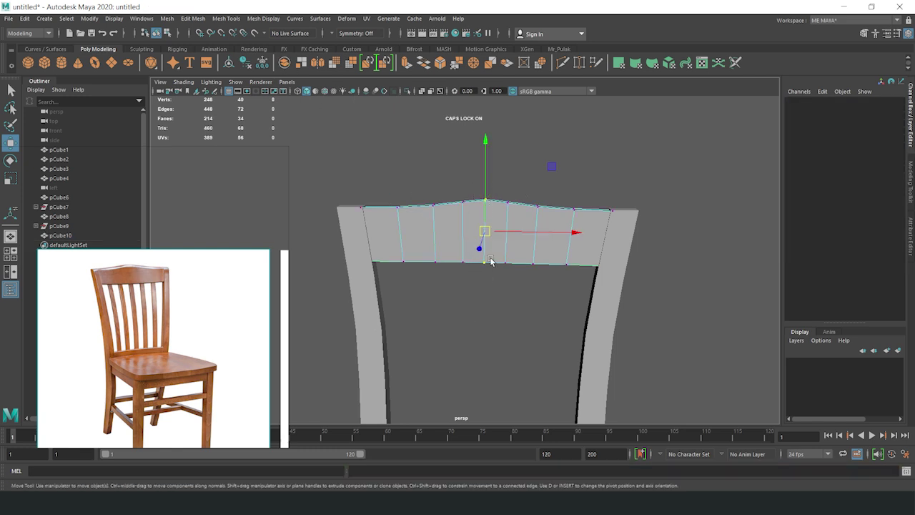
right_click_drag(502, 213, 526, 180, "shift")
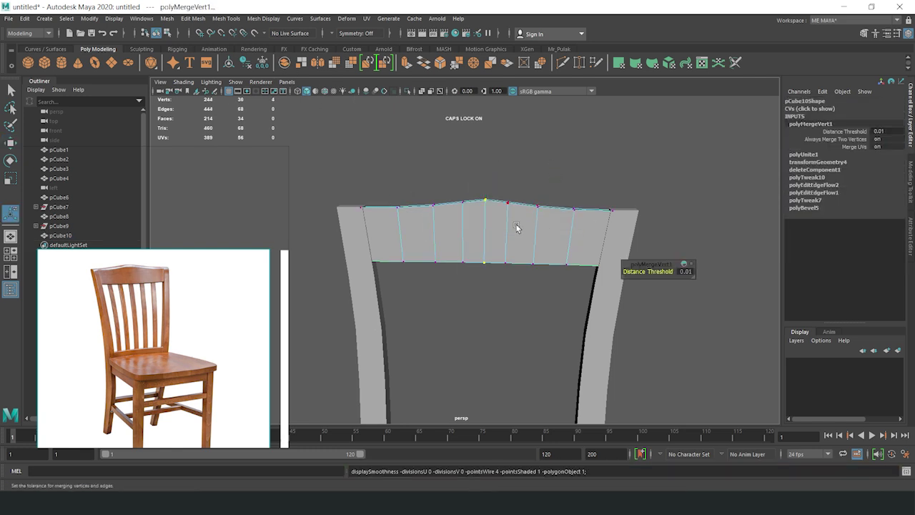
Select the top-centre vertices of the combined rail to tweak the arch
scroll(515, 224, "down", 5)
left_click_drag(609, 176, 518, 237, "alt")
mouse_move(432, 209)
left_mouse_down("alt")
mouse_move(474, 236)
mouse_move(493, 216)
mouse_move(459, 242)
mouse_move(503, 234)
left_mouse_up("alt")
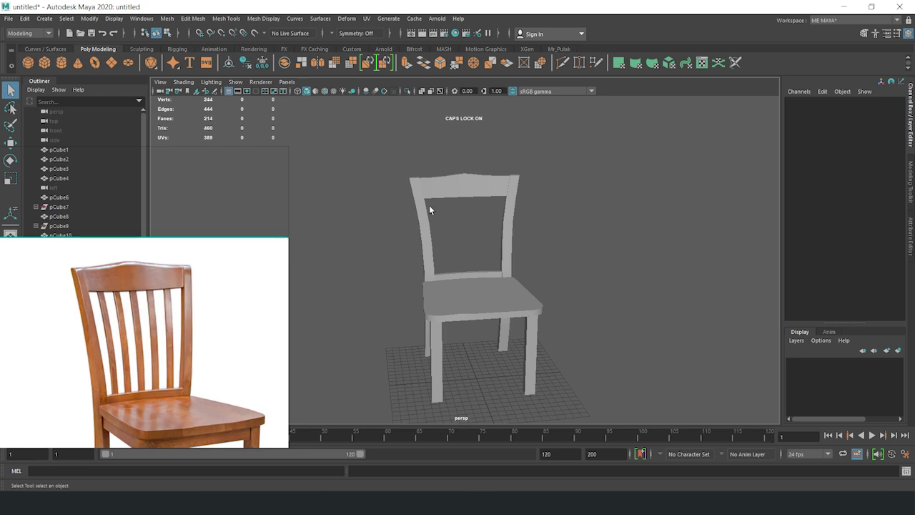
scroll(493, 216, "up", 5)
left_click(452, 213)
key("F9")
left_click_drag(449, 185, 466, 221)
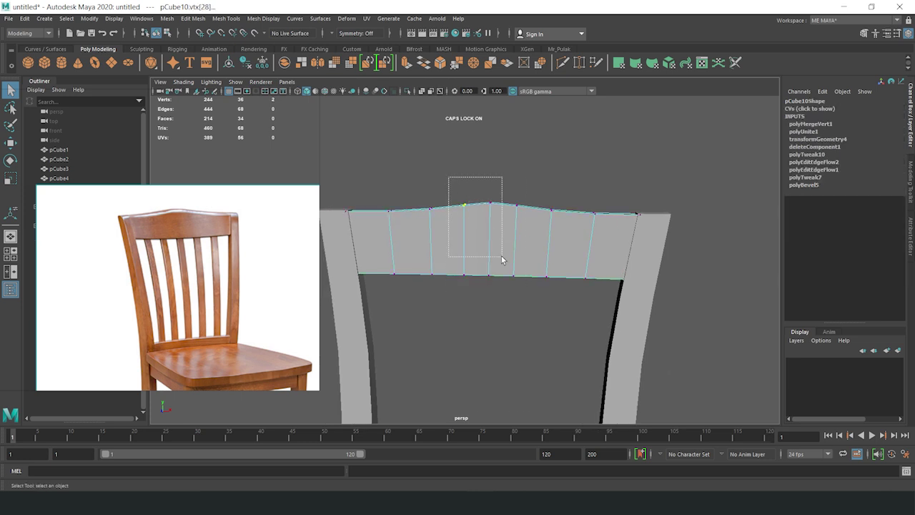
Tumble around the chair from several angles, then select rear post pCube4 in the Left view
left_click(596, 153)
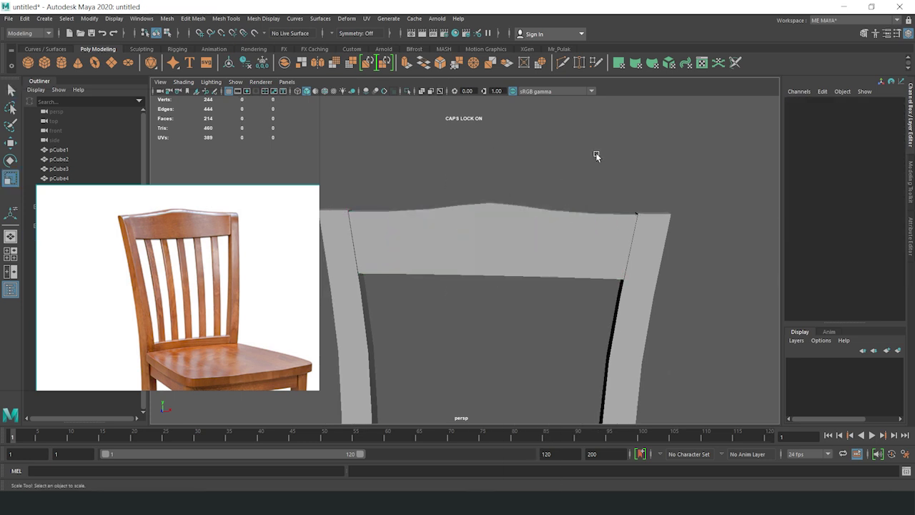
scroll(496, 253, "down", 3)
scroll(510, 306, "down", 3)
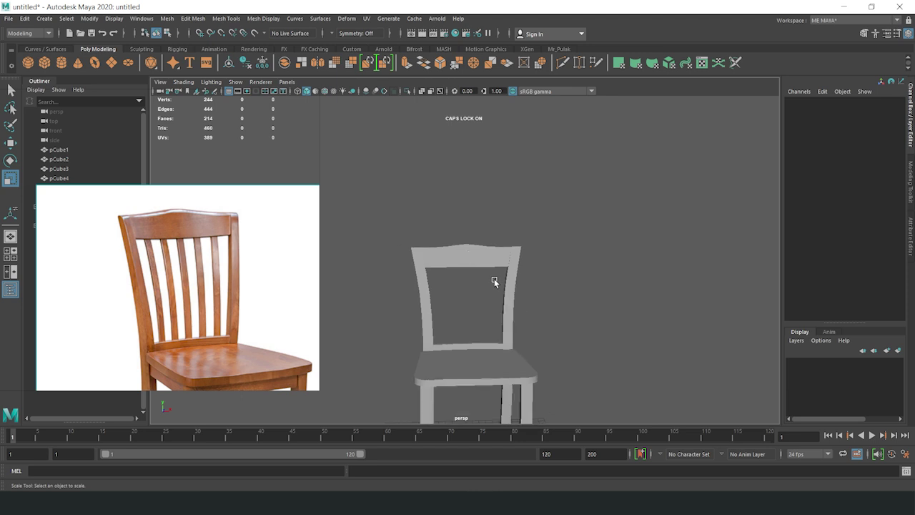
mouse_move(465, 249)
left_mouse_down("alt")
mouse_move(567, 276)
mouse_move(578, 348)
mouse_move(608, 257)
mouse_move(555, 281)
mouse_move(473, 260)
mouse_move(574, 272)
mouse_move(525, 283)
mouse_move(479, 336)
left_mouse_up("alt")
mouse_move(477, 295)
left_mouse_down("alt")
mouse_move(570, 300)
mouse_move(635, 286)
mouse_move(506, 299)
left_mouse_up("alt")
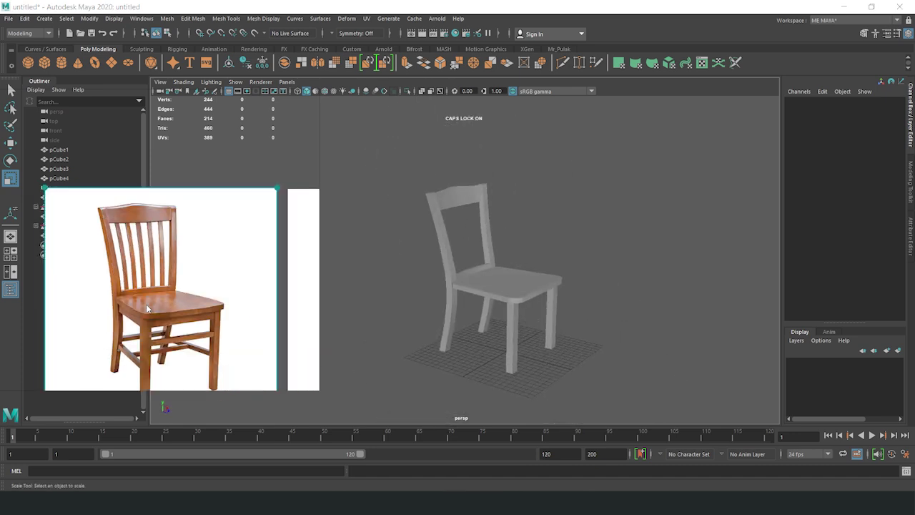
left_click_drag(441, 262, 436, 263, "alt")
mouse_move(395, 213)
left_mouse_down("alt")
mouse_move(520, 224)
mouse_move(484, 262)
left_mouse_up("alt")
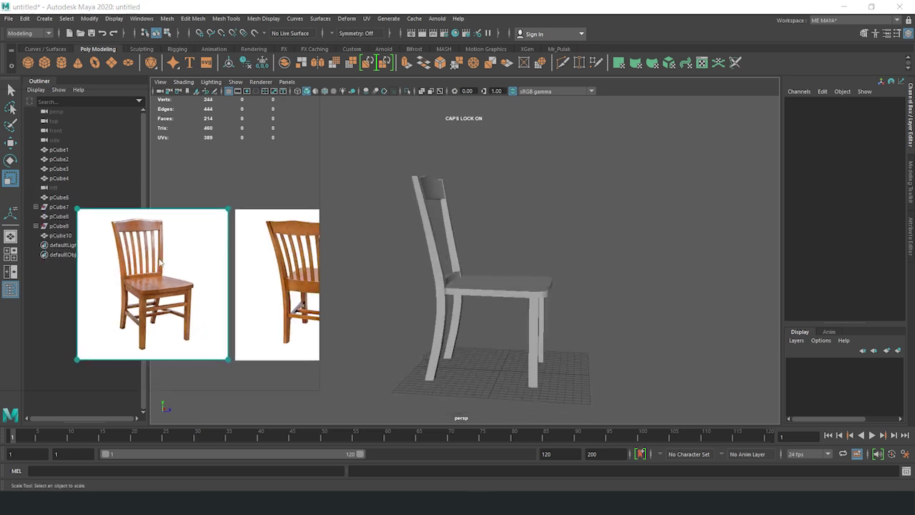
left_click(438, 285)
left_click_drag(438, 286, 600, 351)
In the Left view, select the post's upper vertices and push them back to tilt it
scroll(501, 288, "down", 3)
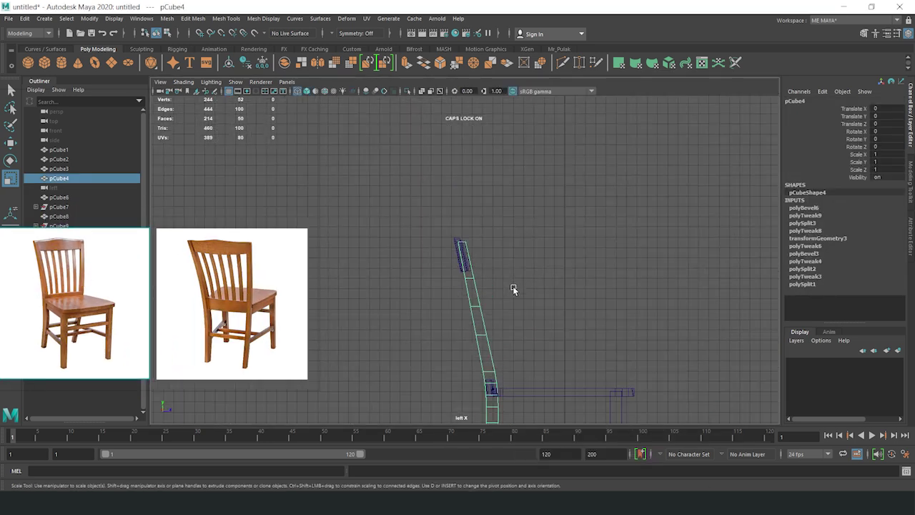
scroll(471, 252, "up", 1)
scroll(470, 252, "up", 2)
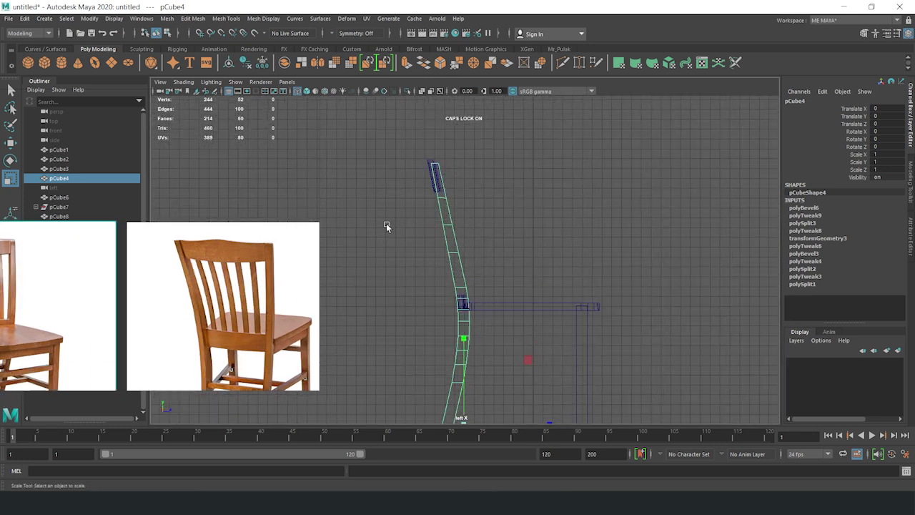
key("F9")
left_click_drag(429, 194, 476, 261)
key("w")
left_click_drag(518, 228, 519, 228)
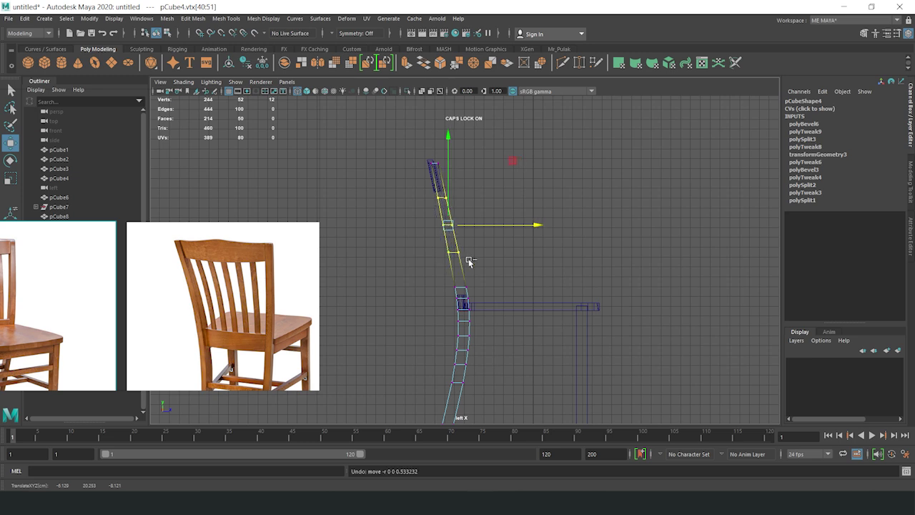
Move the upper and lower vertices to smooth the post's curve, then return to perspective
middle_click_drag(460, 214, 477, 229, "alt")
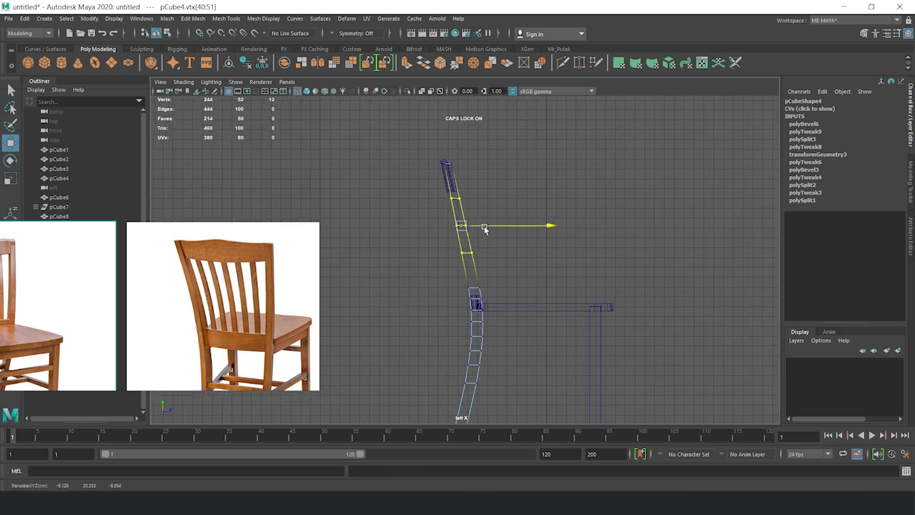
scroll(438, 263, "up", 2)
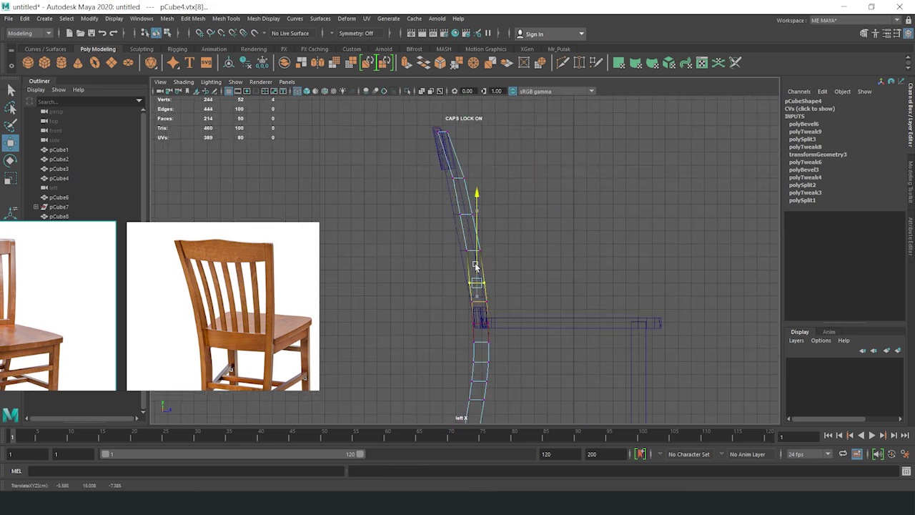
left_click_drag(515, 272, 481, 197)
left_click_drag(468, 246, 499, 281)
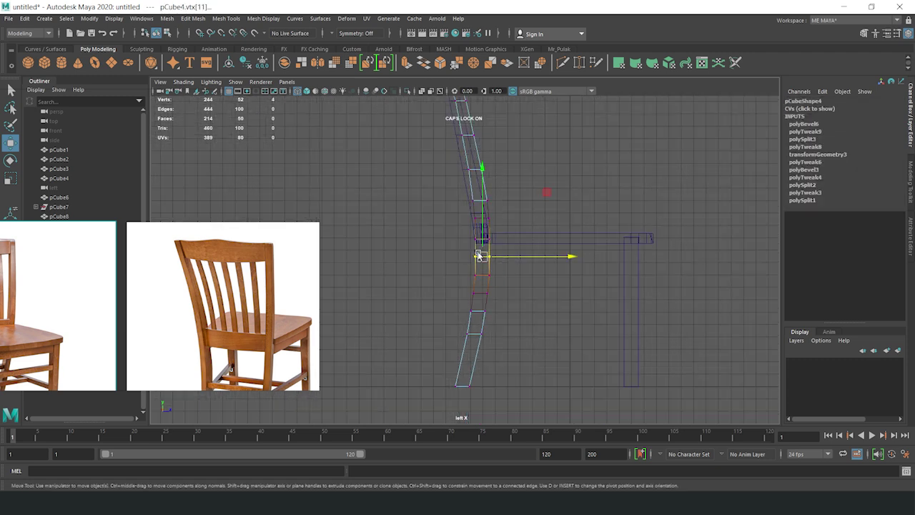
left_click(543, 153)
key("space")
key("space")
left_click_drag(478, 261, 350, 262, "alt")
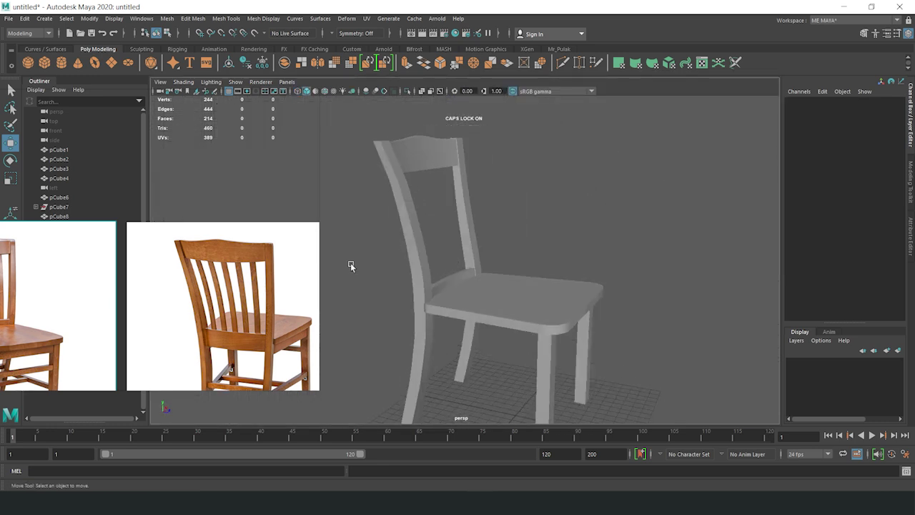
Insert an edge loop on pCube4 and apply Edit Edge Flow to a loop
left_click(395, 188)
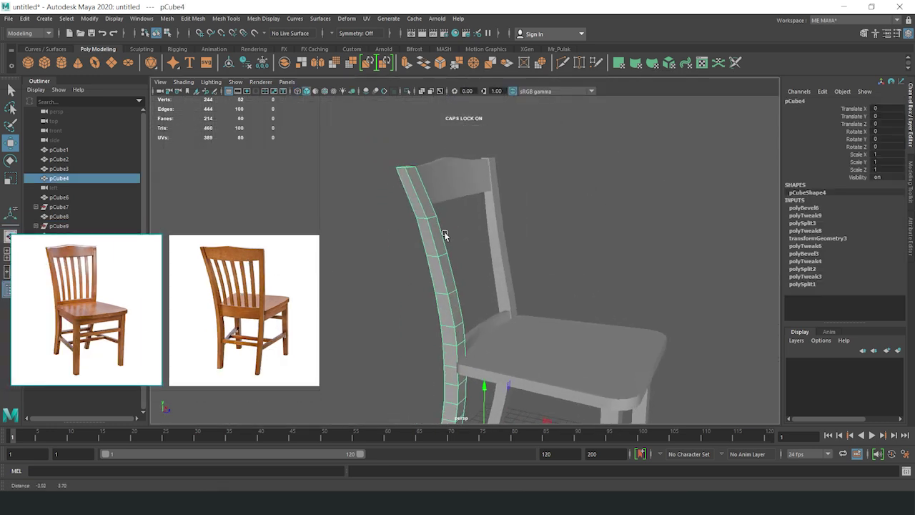
scroll(458, 214, "up", 3)
left_click(392, 164, "ctrl")
mouse_move(408, 194)
right_mouse_down()
mouse_move(409, 178)
mouse_move(400, 272)
right_mouse_up()
double_click(417, 201)
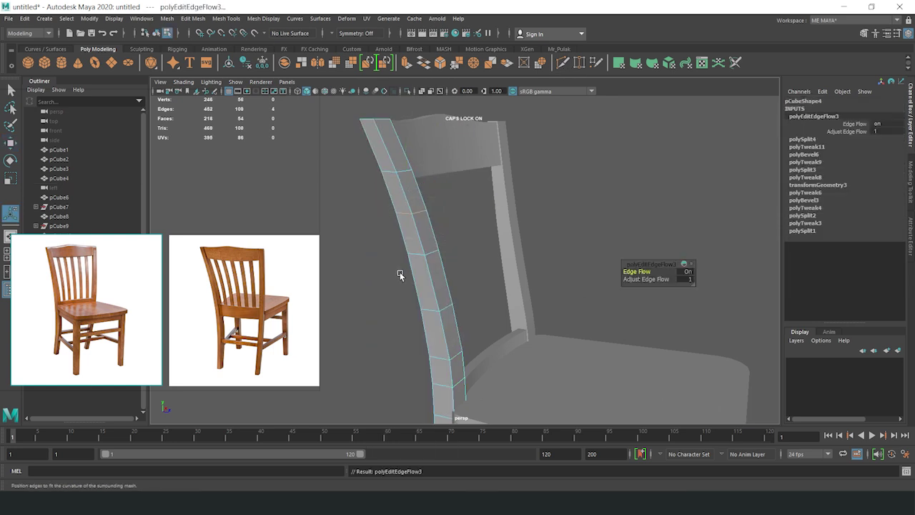
key("g")
key("g")
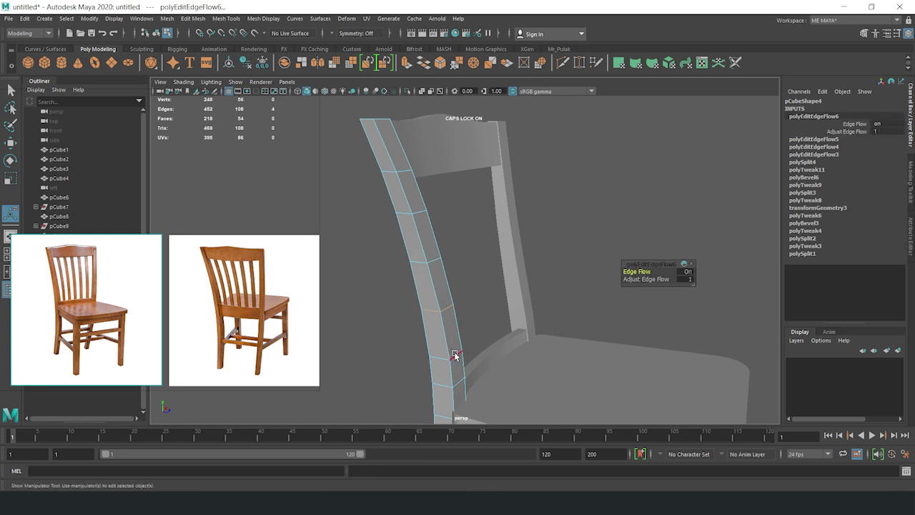
Reframe the chair and make a higher loop follow the post's curve
left_click(557, 192)
key("a")
mouse_move(557, 192)
left_mouse_down("alt")
mouse_move(526, 265)
mouse_move(439, 255)
mouse_move(561, 255)
mouse_move(417, 245)
mouse_move(499, 242)
left_mouse_up("alt")
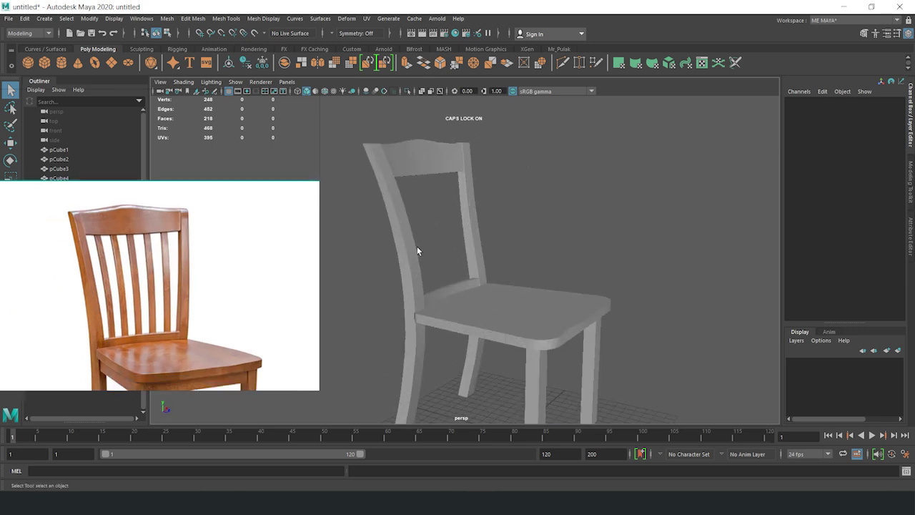
double_click(417, 246)
scroll(481, 249, "up", 3)
left_click(479, 277)
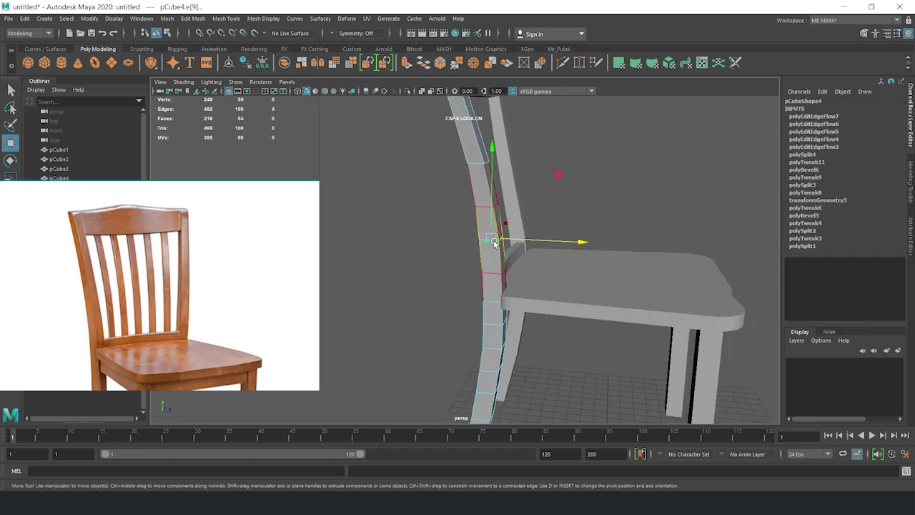
right_click_drag(493, 243, 541, 241, "shift")
Repeat Edit Edge Flow on each successive loop up the rear post
left_click(486, 292)
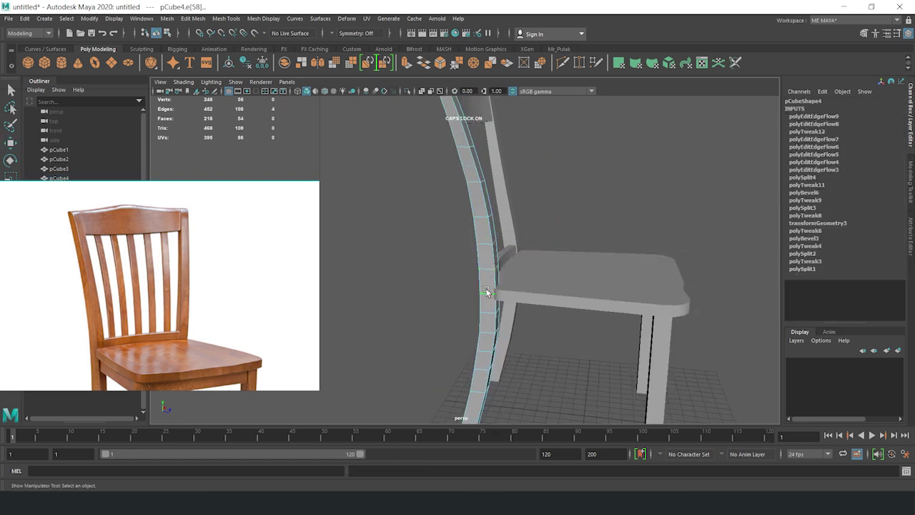
left_click(475, 181)
key("g")
left_click(472, 163)
key("g")
left_click(470, 143)
key("g")
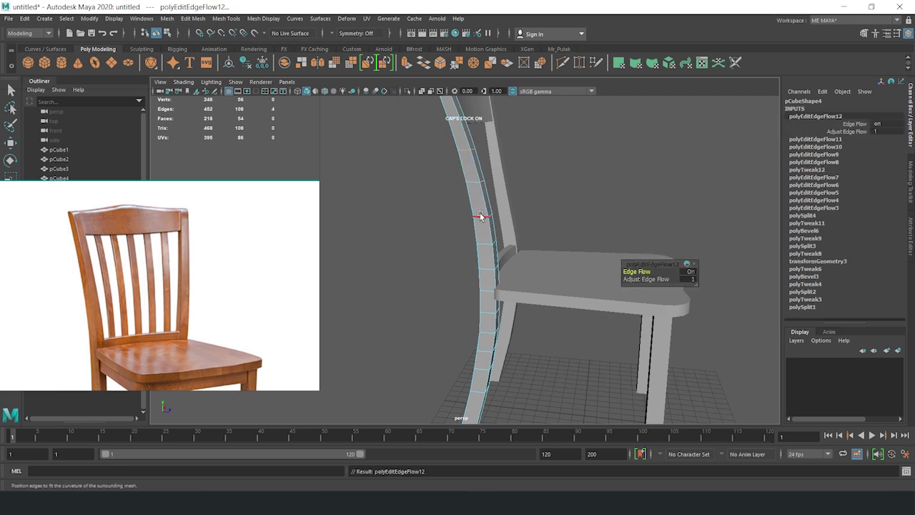
Return pCube4 to object mode and reselect it from a three-quarter view
right_click_drag(481, 216, 500, 199)
mouse_move(541, 295)
left_mouse_down("alt")
mouse_move(537, 289)
mouse_move(579, 286)
left_mouse_up("alt")
scroll(481, 301, "up", 3)
left_click(479, 295)
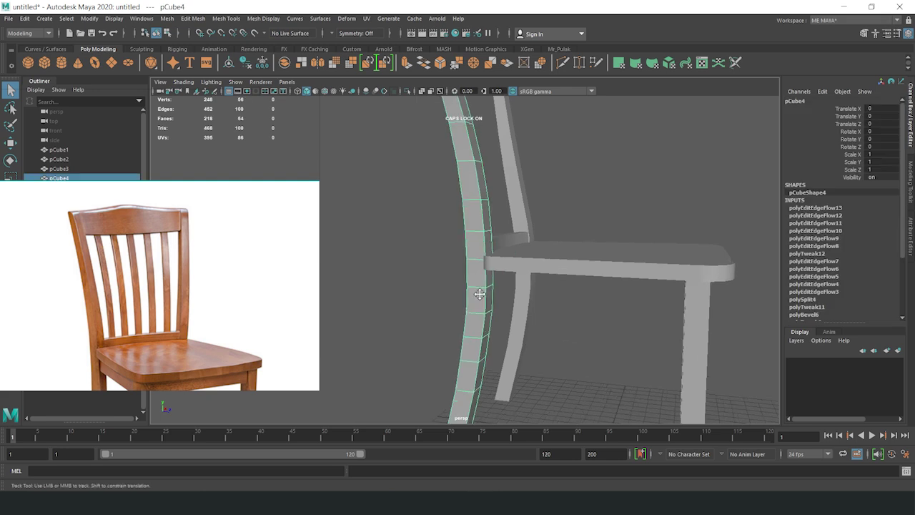
scroll(479, 294, "down", 4)
right_click_drag(484, 245, 486, 236)
mouse_move(486, 243)
left_mouse_down("alt")
mouse_move(549, 246)
mouse_move(449, 227)
left_mouse_up("alt")
left_click(450, 225)
Duplicate the selected chair piece and edit its Scale X value
key("space")
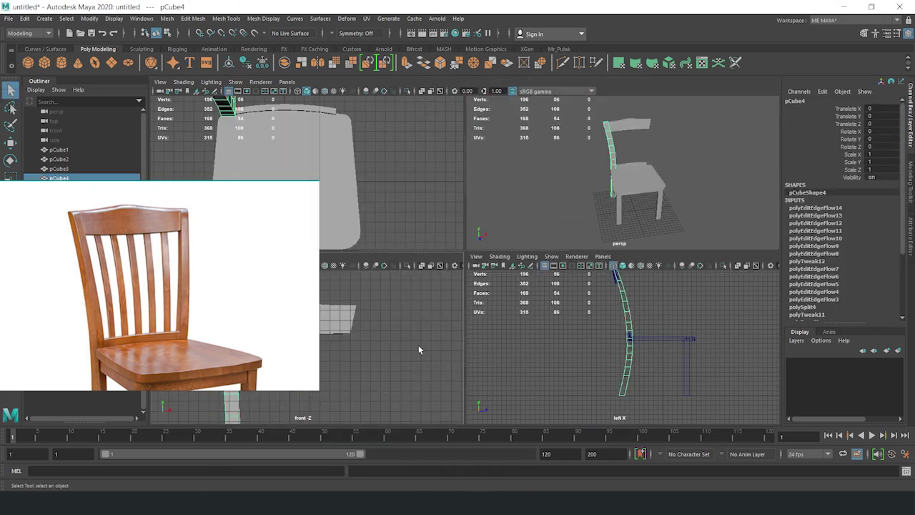
key("space")
key("ctrl+d")
key("r")
left_click(879, 153)
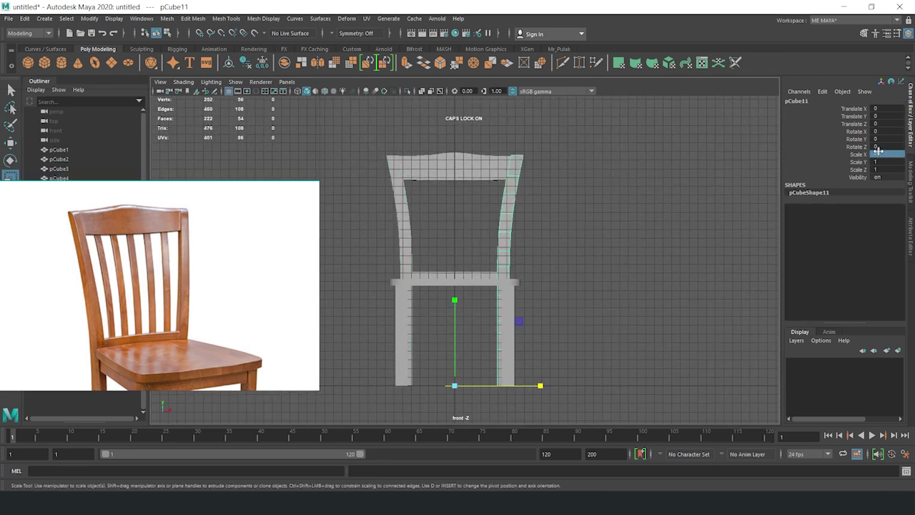
key("w")
key("space")
left_click(515, 257)
key("space")
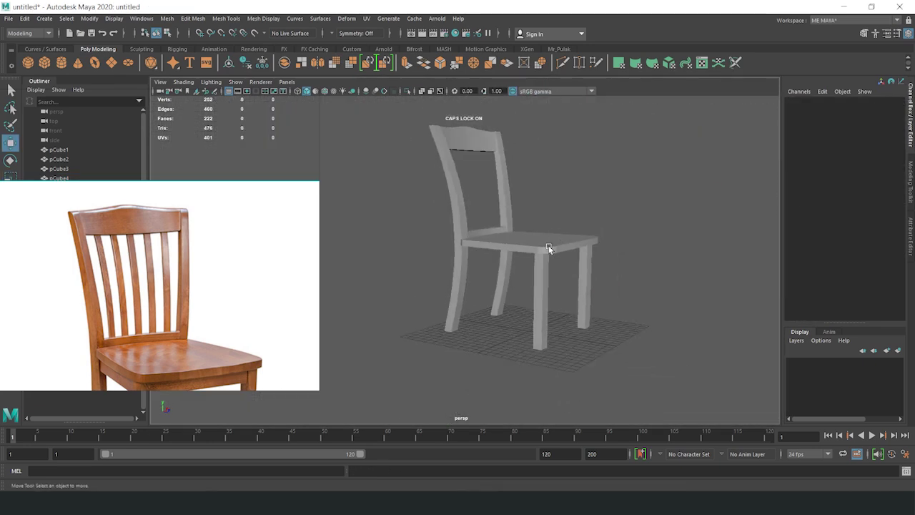
Select the top rail's bottom vertices in the side view
left_click_drag(548, 245, 510, 292, "alt")
scroll(483, 260, "up", 3)
left_click_drag(484, 260, 453, 212, "alt")
left_click(451, 211)
key("space")
key("space")
scroll(507, 285, "up", 3)
mouse_move(403, 276)
left_mouse_down()
mouse_move(541, 337)
mouse_move(599, 338)
left_mouse_up()
key("space")
key("space")
Orbit around the chair from side, front and rear to check it
scroll(469, 207, "up", 3)
mouse_move(470, 206)
left_mouse_down("alt")
mouse_move(256, 216)
mouse_move(513, 216)
mouse_move(510, 258)
left_mouse_up("alt")
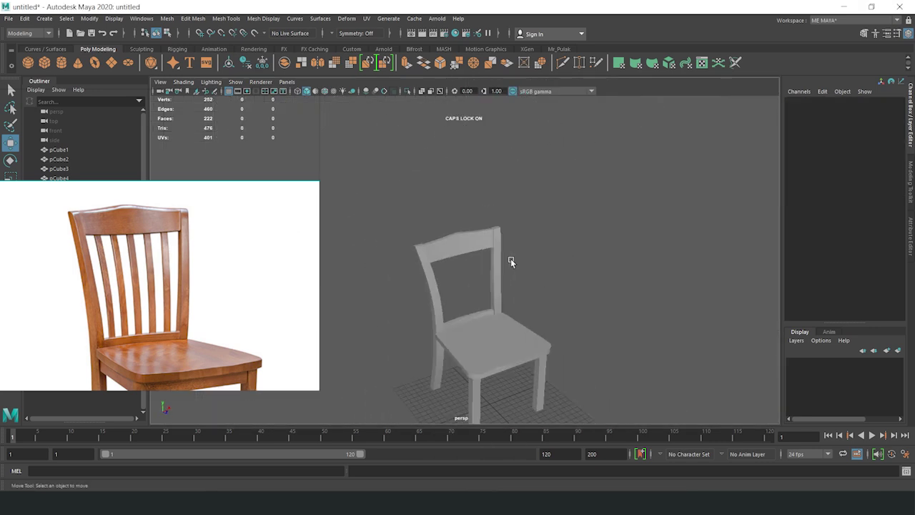
mouse_move(495, 306)
left_mouse_down("alt")
mouse_move(498, 288)
mouse_move(489, 272)
left_mouse_up("alt")
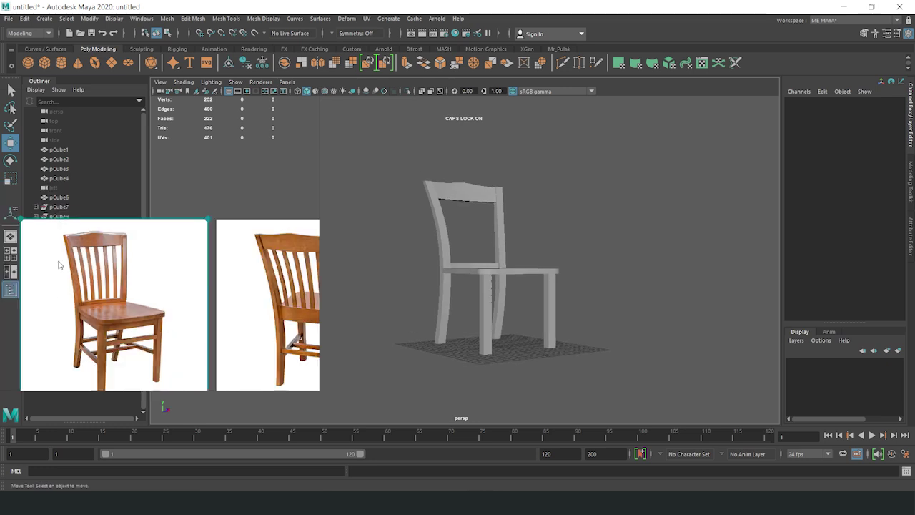
left_click_drag(599, 269, 597, 271, "alt")
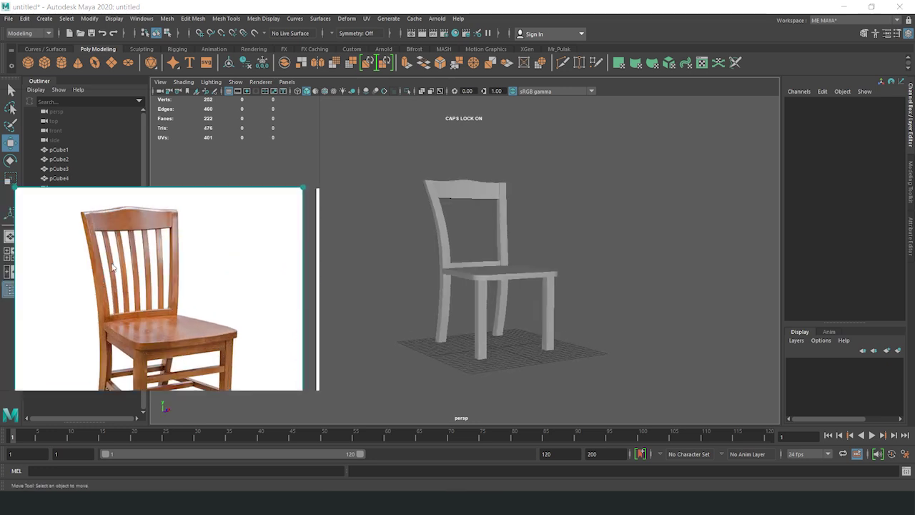
left_click_drag(457, 236, 432, 221, "alt")
scroll(456, 245, "up", 3)
mouse_move(489, 234)
left_mouse_down("alt")
mouse_move(496, 245)
mouse_move(343, 239)
mouse_move(515, 243)
left_mouse_up("alt")
Raise the new cube pCube12 up behind the seat to seat level
scroll(443, 243, "down", 3)
key("g")
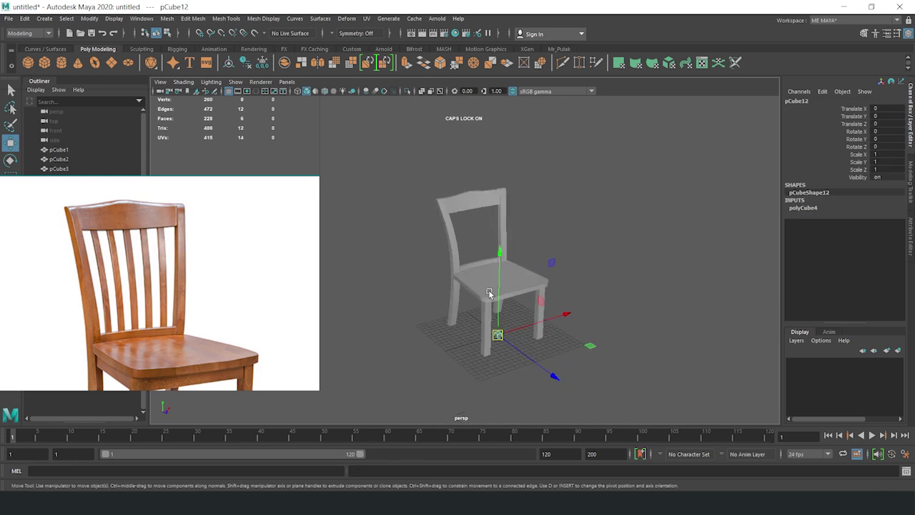
scroll(494, 271, "up", 3)
left_click_drag(543, 314, 524, 320)
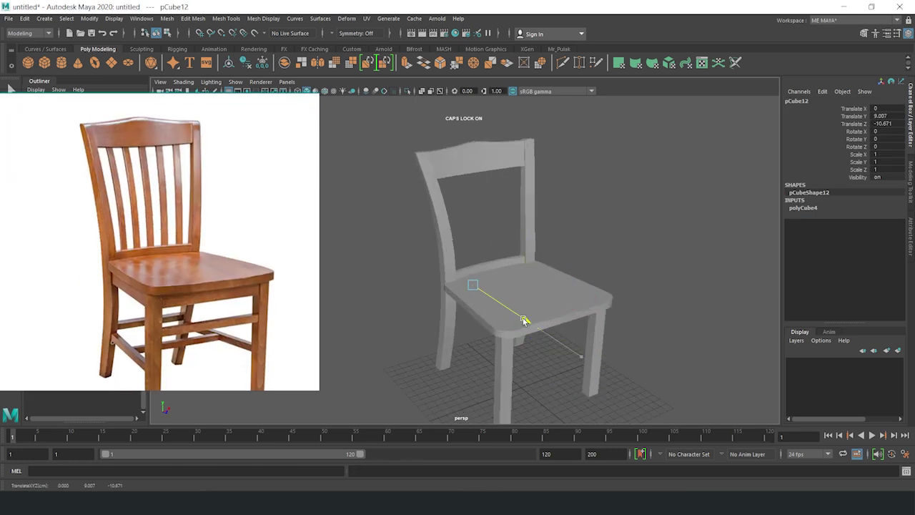
left_click_drag(468, 255, 468, 236)
scroll(493, 271, "up", 3)
scroll(511, 294, "up", 2)
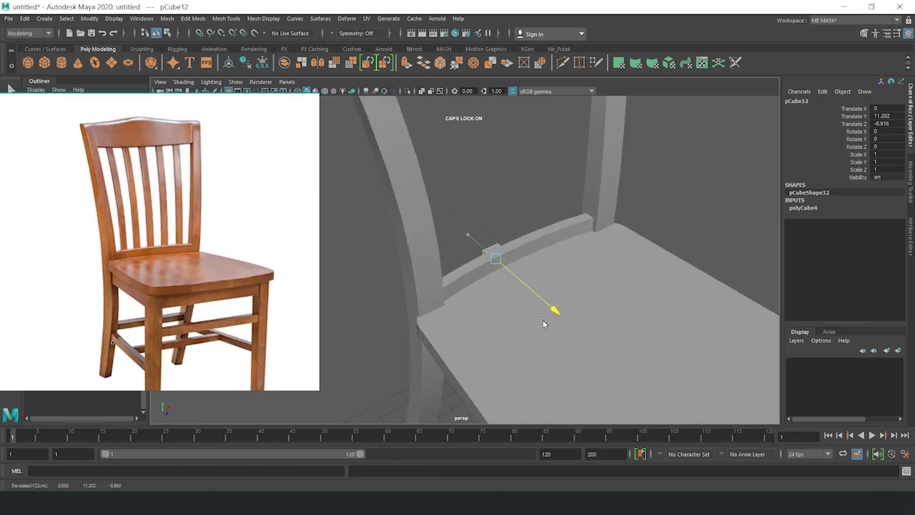
key("space")
key("space")
Select the cube's top vertices, then narrow the slat to Scale X 0.8
scroll(450, 272, "up", 3)
scroll(457, 264, "up", 2)
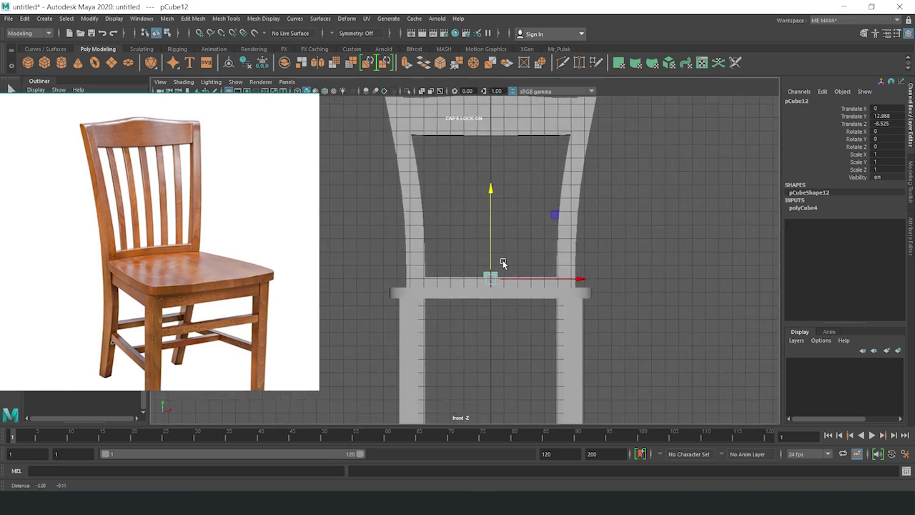
scroll(493, 264, "up", 2)
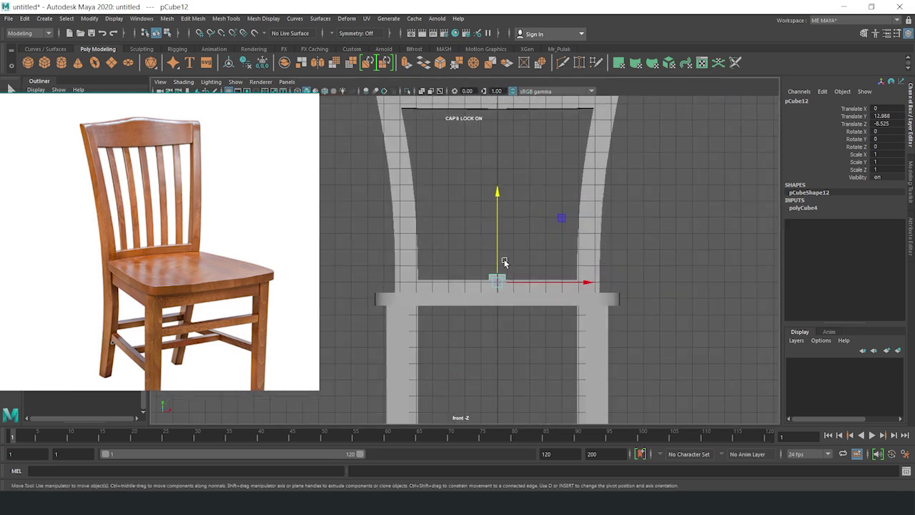
scroll(496, 256, "up", 1)
key("F9")
left_click_drag(482, 253, 536, 288)
scroll(500, 230, "down", 1)
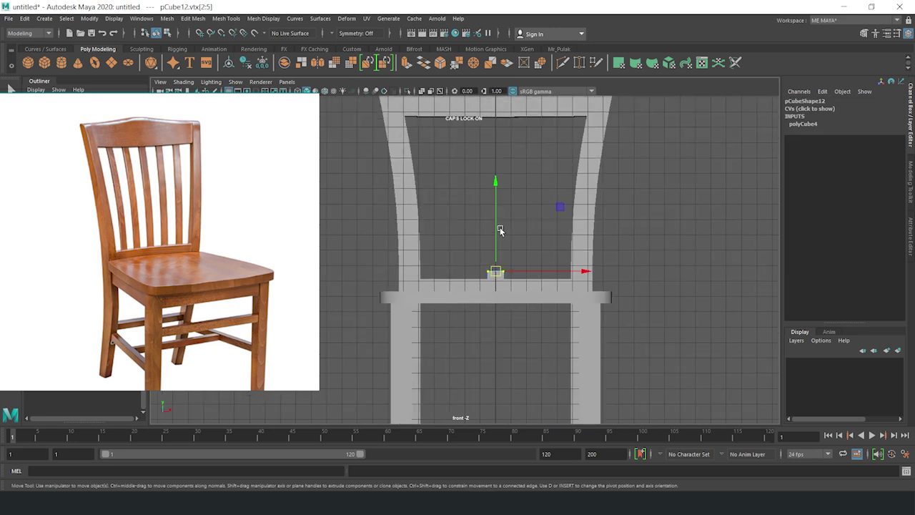
key("F8")
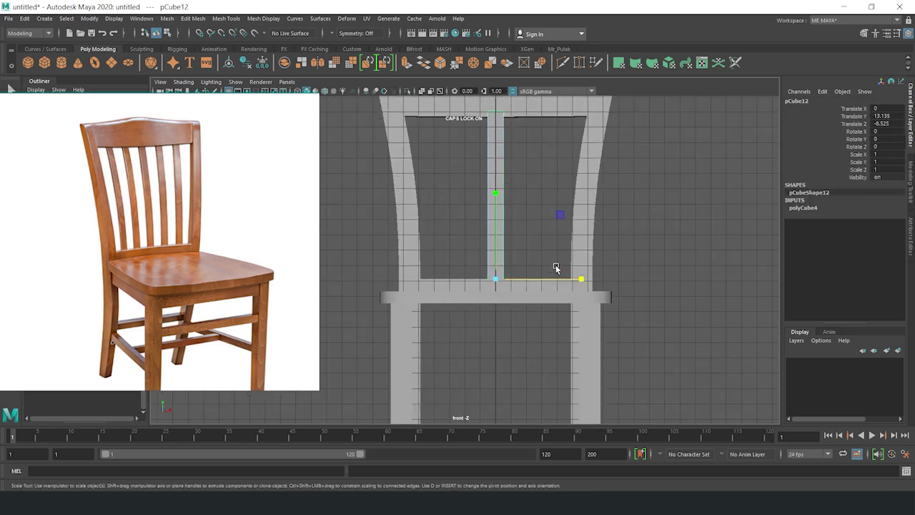
mouse_move(561, 284)
left_mouse_down()
mouse_move(555, 220)
mouse_move(544, 245)
mouse_move(563, 238)
mouse_move(580, 295)
mouse_move(574, 272)
mouse_move(467, 263)
left_mouse_up()
Pull the slat's top vertices up to the top rail and check it in the front view
key("w")
right_click_drag(483, 191, 455, 191)
mouse_move(465, 175)
left_mouse_down()
mouse_move(501, 203)
mouse_move(551, 205)
mouse_move(470, 255)
mouse_move(499, 209)
left_mouse_up()
key("F8")
key("space")
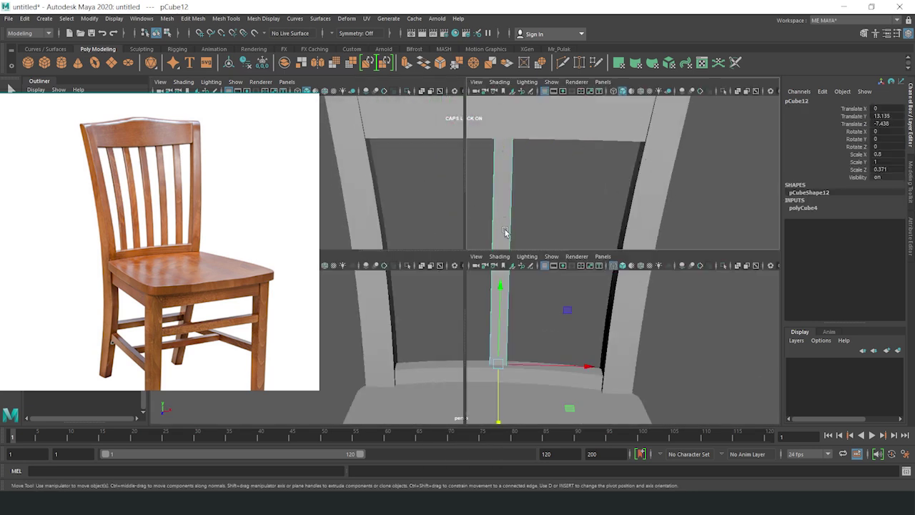
key("space")
Shift the second slat to the left and select the middle slat
mouse_move(587, 298)
left_mouse_down()
mouse_move(568, 300)
mouse_move(551, 344)
left_mouse_up()
left_click(530, 273)
left_click(504, 272)
key("space")
scroll(541, 228, "up", 3)
left_click(505, 327)
scroll(504, 327, "up", 2)
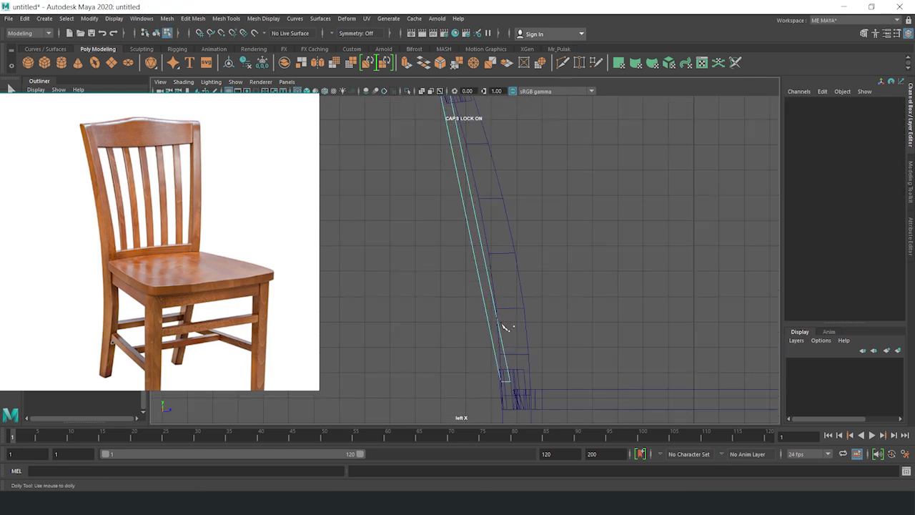
In the side view, push the slat's upper vertex rows backward along the rear posts' curve
middle_click_drag(468, 196, 454, 203, "alt")
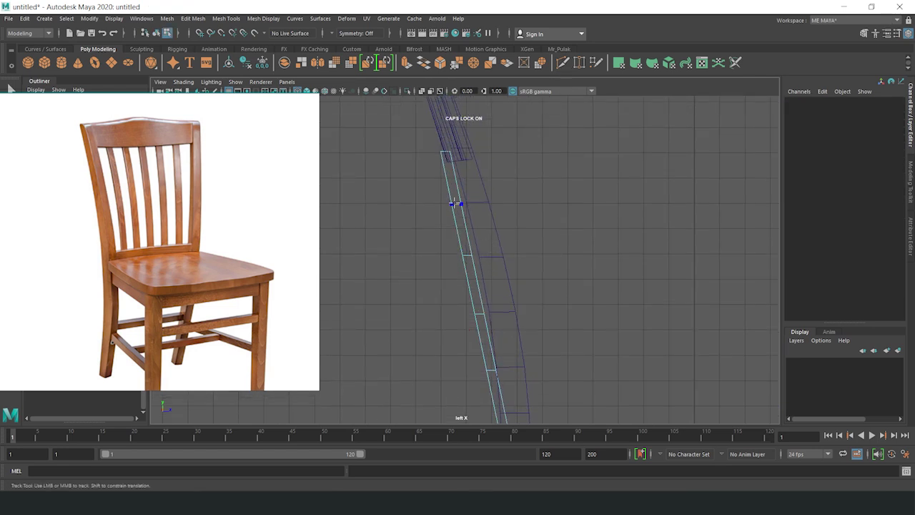
scroll(465, 260, "down", 2)
left_click_drag(457, 313, 510, 341)
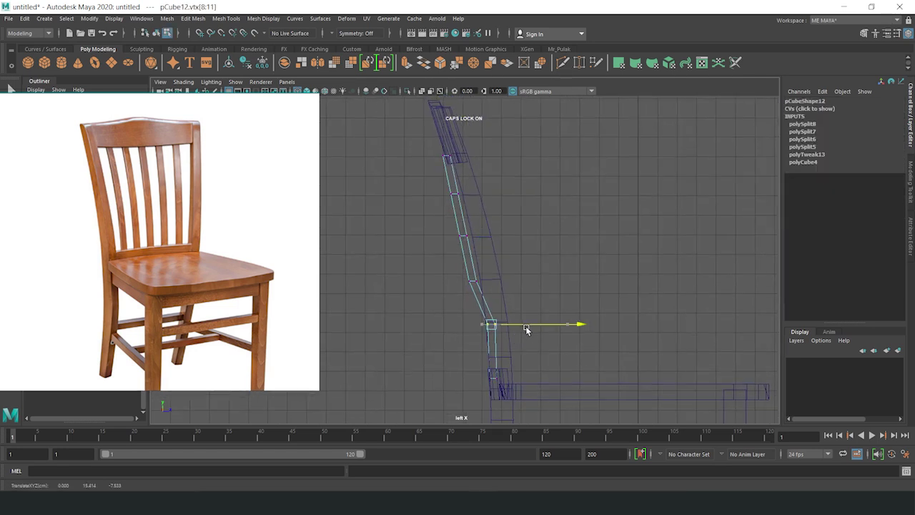
left_click_drag(443, 223, 503, 247)
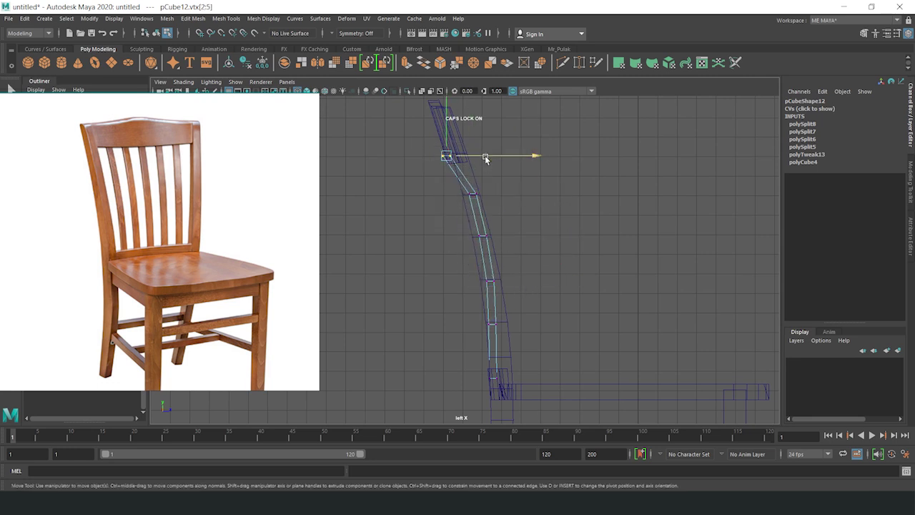
scroll(493, 293, "down", 1)
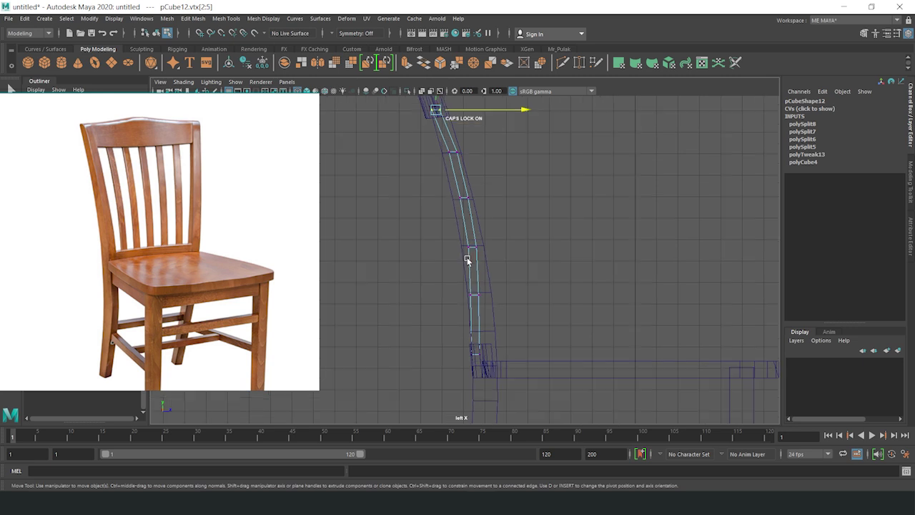
key("space")
key("space")
mouse_move(486, 268)
left_mouse_down("alt")
mouse_move(504, 277)
mouse_move(460, 219)
mouse_move(664, 272)
mouse_move(581, 324)
mouse_move(525, 293)
mouse_move(535, 306)
left_mouse_up("alt")
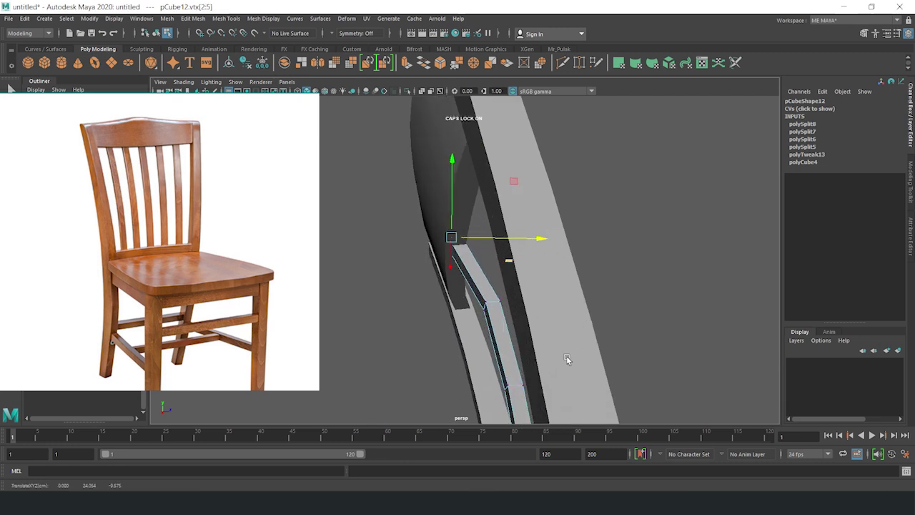
key("space")
key("space")
key("ctrl+z")
left_click_drag(580, 268, 569, 270)
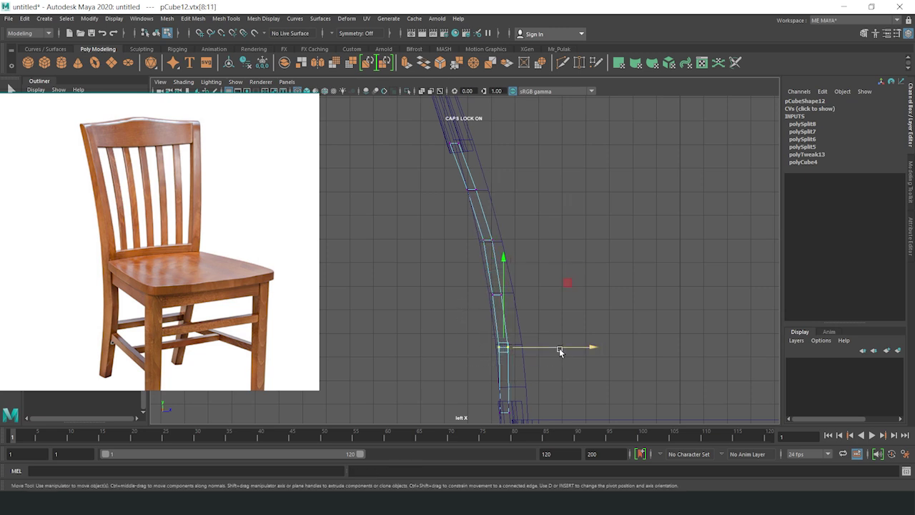
Return to object mode and reselect the back slat in the side view
key("space")
key("space")
mouse_move(511, 379)
left_mouse_down("alt")
mouse_move(428, 241)
mouse_move(510, 220)
mouse_move(676, 230)
left_mouse_up("alt")
key("F8")
scroll(508, 270, "up", 5)
mouse_move(508, 270)
left_mouse_down("alt")
mouse_move(300, 286)
mouse_move(353, 320)
mouse_move(573, 285)
mouse_move(401, 219)
mouse_move(526, 257)
left_mouse_up("alt")
left_click(401, 219)
key("4")
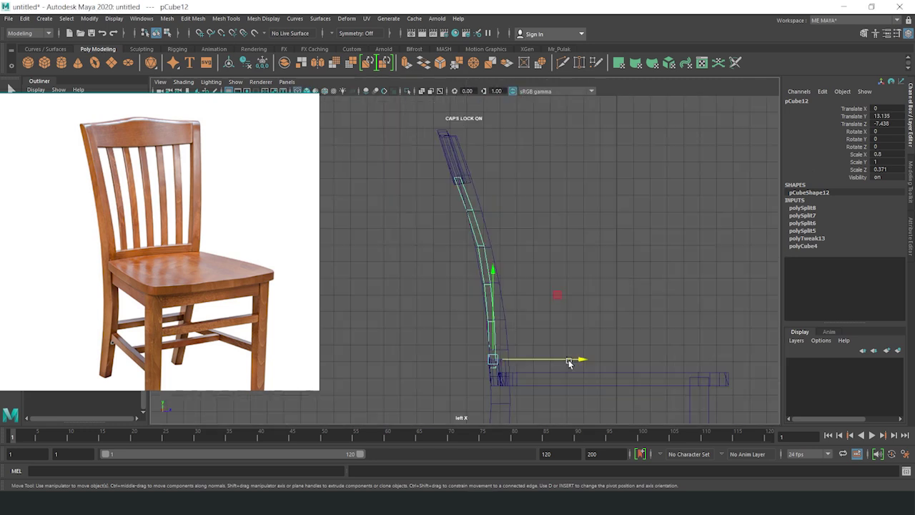
scroll(507, 365, "up", 3)
scroll(500, 221, "up", 3)
Select and adjust rows of the back slat's vertices, then clear the selection
left_click_drag(429, 213, 487, 283)
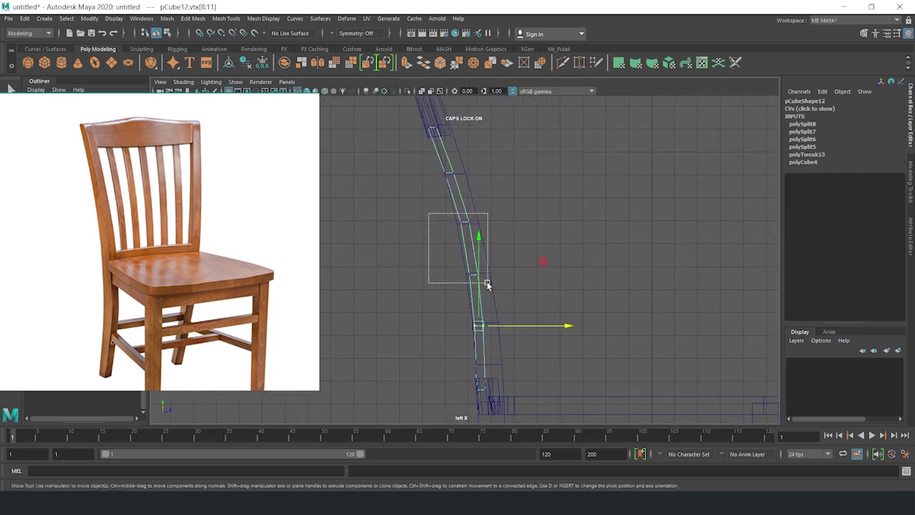
scroll(485, 257, "up", 2)
left_click_drag(409, 161, 421, 172)
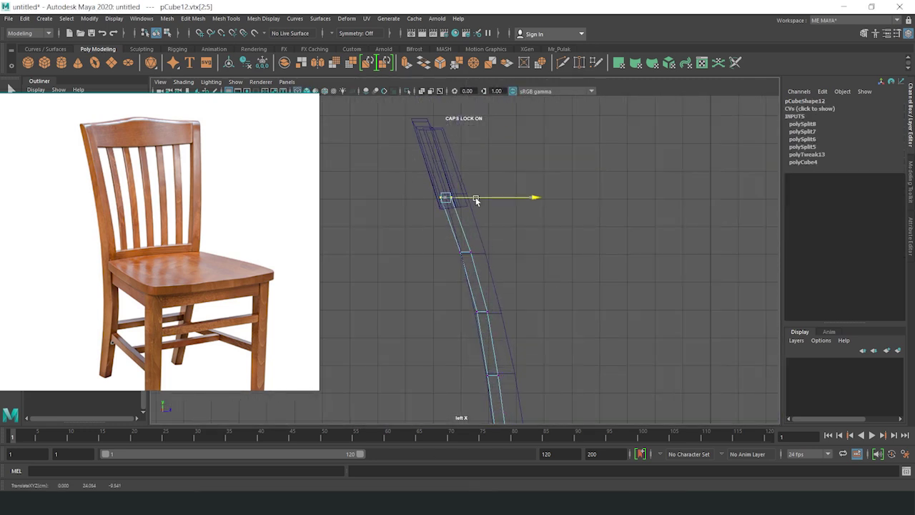
left_click_drag(447, 239, 493, 268)
middle_click_drag(498, 303, 499, 194, "alt")
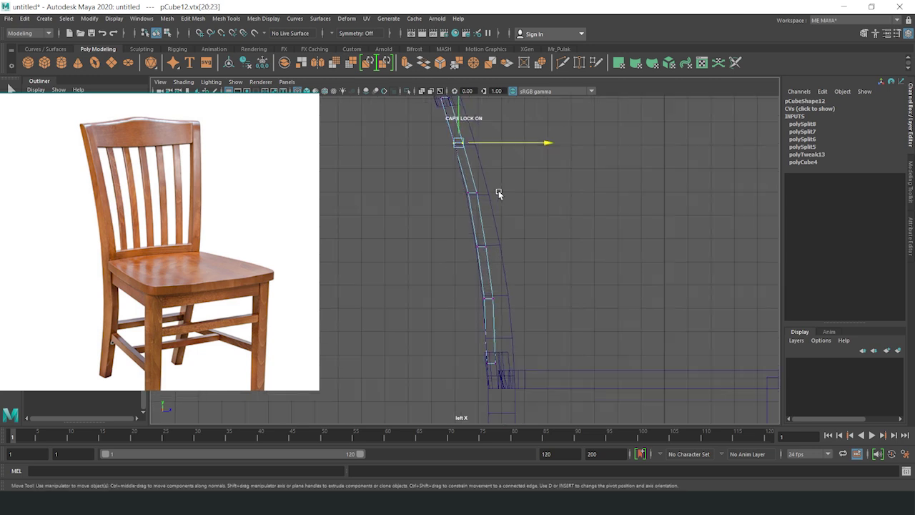
mouse_move(503, 204)
left_mouse_down("alt")
mouse_move(494, 247)
mouse_move(594, 176)
mouse_move(451, 179)
left_mouse_up("alt")
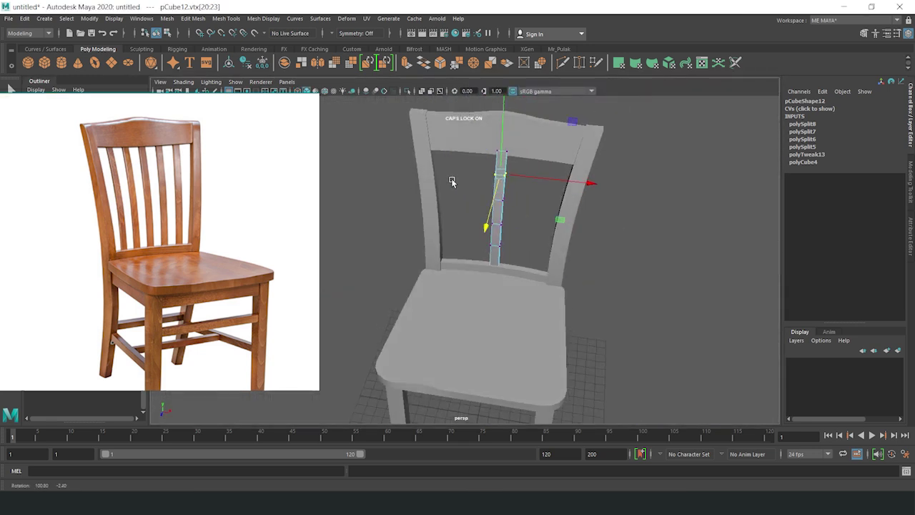
left_click(631, 146)
Reselect the back slat and pick its two vertices near the seat
scroll(500, 215, "up", 5)
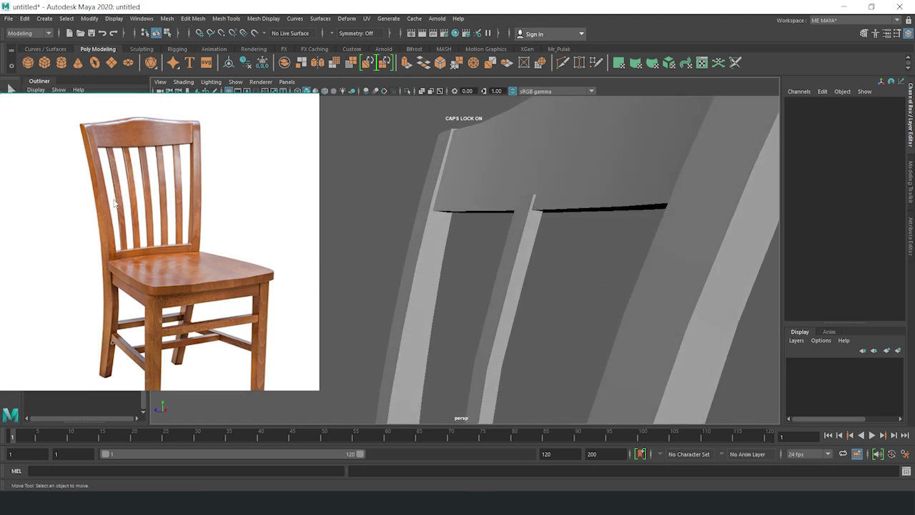
scroll(118, 205, "up", 2)
scroll(488, 284, "down", 3)
mouse_move(500, 250)
left_mouse_down("alt")
mouse_move(596, 267)
mouse_move(561, 245)
mouse_move(576, 230)
left_mouse_up("alt")
left_click(596, 268)
key("space")
key("space")
right_click_drag(619, 244, 524, 246)
left_click_drag(461, 271, 509, 299)
Check the whole bent slat in perspective and return to object mode
middle_click_drag(502, 289, 484, 264, "alt")
middle_click_drag(510, 330, 499, 275, "alt")
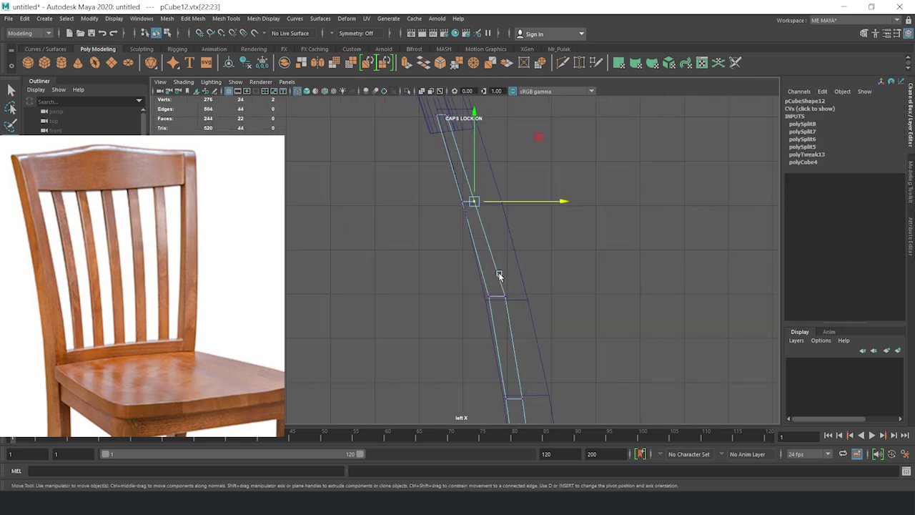
key("space")
key("space")
mouse_move(457, 212)
left_mouse_down("alt")
mouse_move(375, 238)
mouse_move(536, 202)
left_mouse_up("alt")
mouse_move(450, 229)
left_mouse_down("alt")
mouse_move(427, 290)
mouse_move(553, 281)
mouse_move(484, 246)
left_mouse_up("alt")
right_click(548, 208)
left_click(595, 191)
mouse_move(595, 191)
left_mouse_down("alt")
mouse_move(547, 333)
mouse_move(451, 331)
mouse_move(488, 319)
mouse_move(539, 282)
mouse_move(621, 263)
mouse_move(614, 276)
left_mouse_up("alt")
Shift the slat's bottom vertices front to back so its base lines up with the posts
scroll(479, 257, "up", 3)
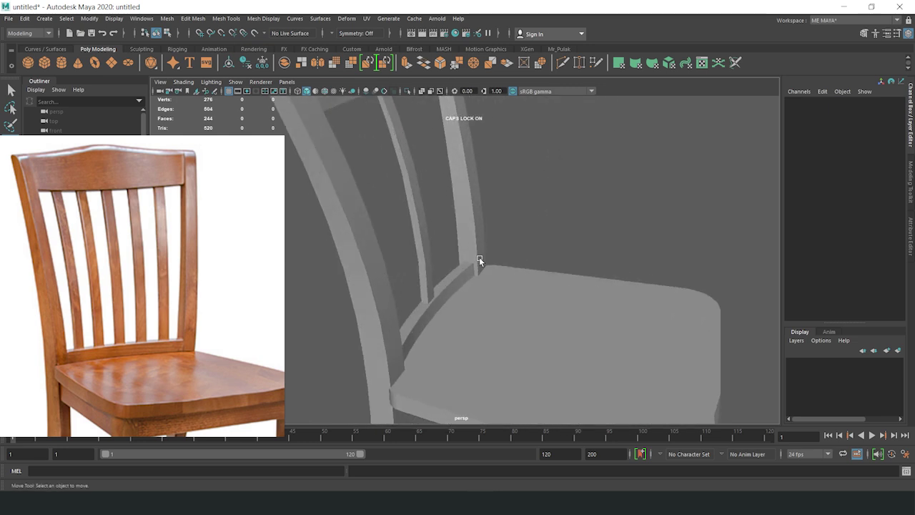
left_click_drag(479, 256, 524, 318, "alt")
left_click(524, 317)
key("space")
key("space")
scroll(549, 260, "up", 2)
scroll(549, 260, "down", 3)
key("w")
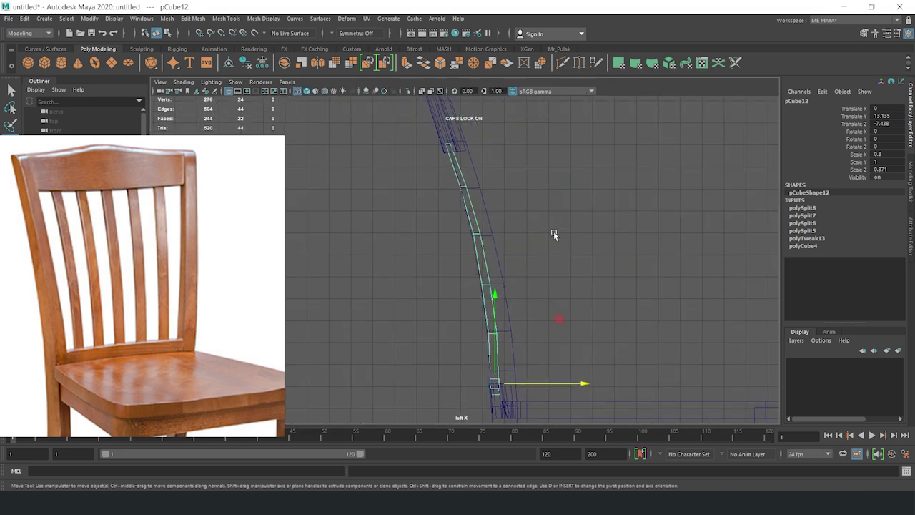
right_click_drag(553, 234, 553, 207)
left_click(495, 339)
middle_click_drag(495, 338, 559, 323, "alt")
left_click_drag(573, 321, 535, 305)
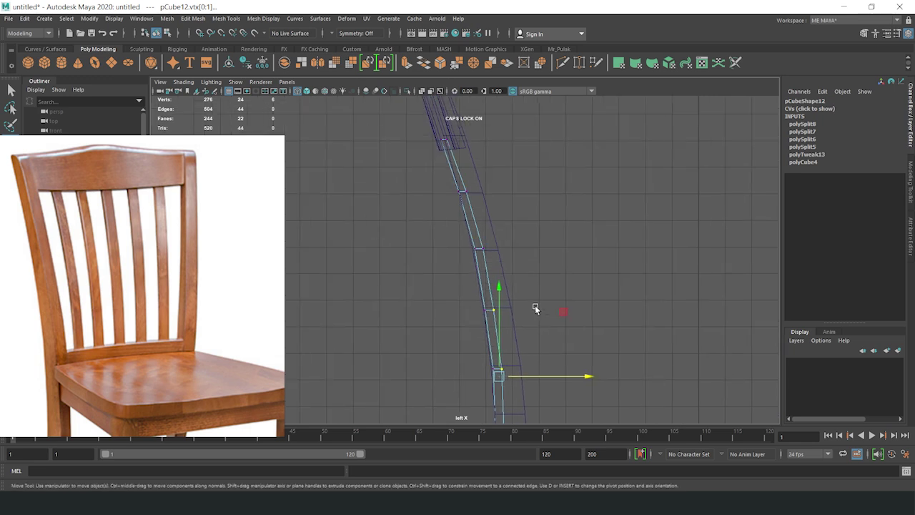
Return to object mode and reselect the middle slat from a frontal angle
key("F8")
key("space")
key("space")
left_click(684, 150)
left_click_drag(684, 150, 488, 199, "alt")
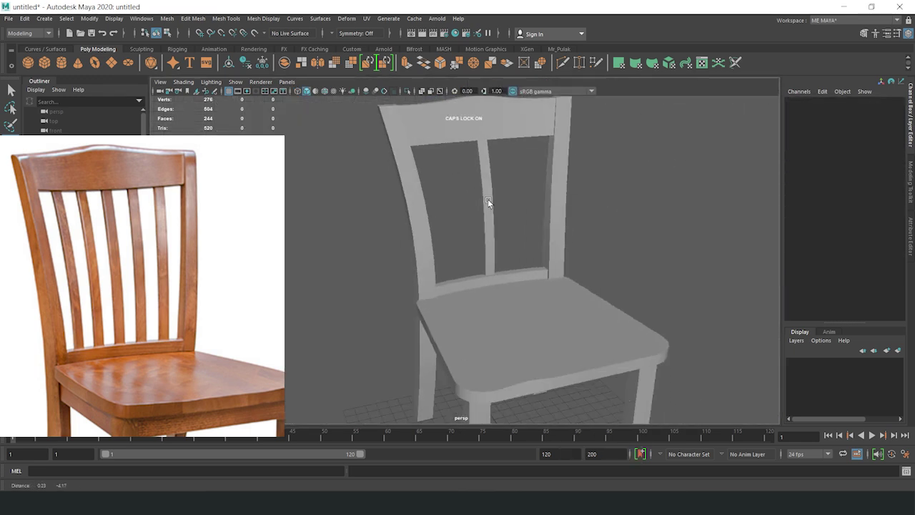
left_click_drag(443, 235, 490, 229, "alt")
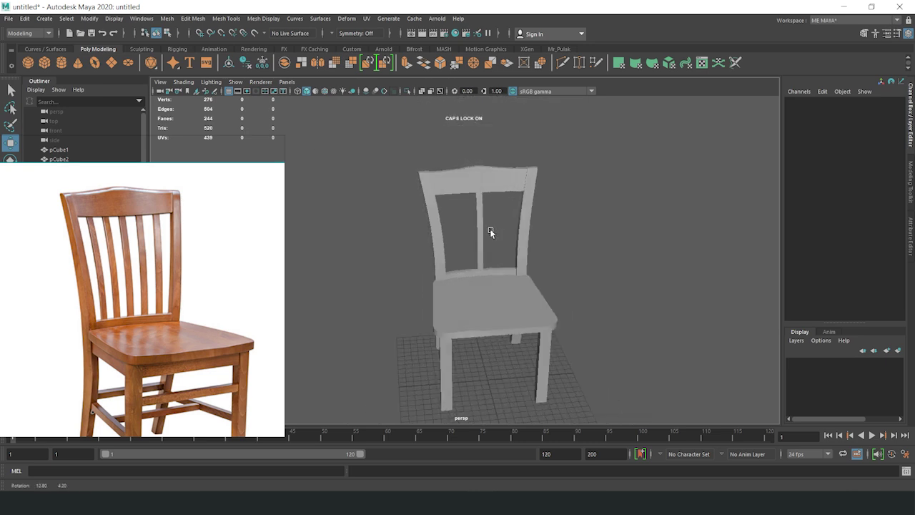
left_click(488, 236)
scroll(488, 236, "up", 2)
Shift-drag a copy of the slat to the left in the front view
key("space")
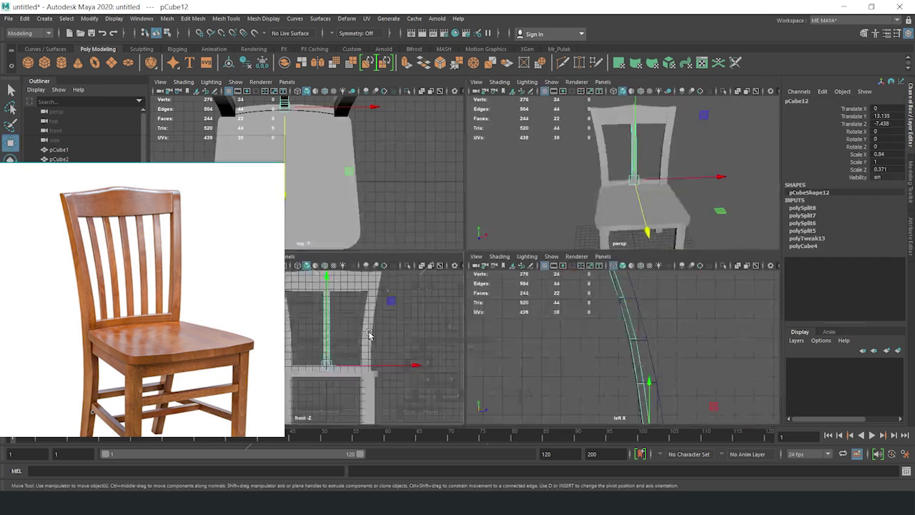
key("space")
scroll(529, 313, "up", 1)
scroll(601, 319, "up", 2)
mouse_move(601, 318)
left_mouse_down("shift")
mouse_move(578, 313)
mouse_move(540, 322)
left_mouse_up("shift")
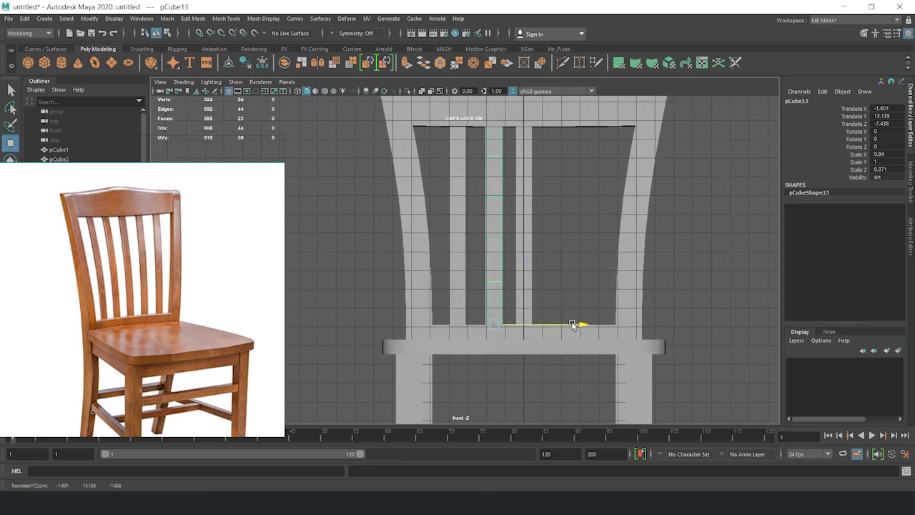
Slant the left slat copy's top vertices to follow the flaring rear post
left_click(448, 301)
middle_click_drag(481, 276, 485, 312, "alt")
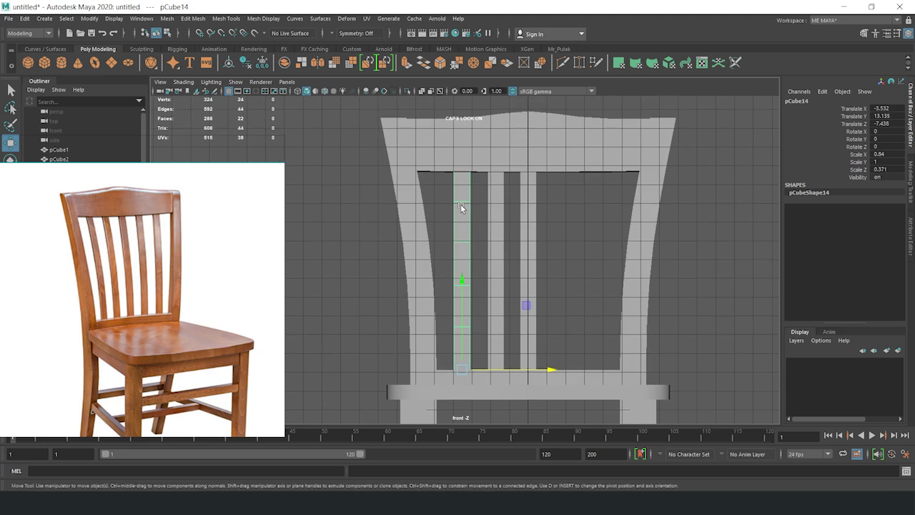
key("F9")
left_click_drag(446, 157, 486, 178)
middle_click_drag(554, 169, 555, 183, "alt")
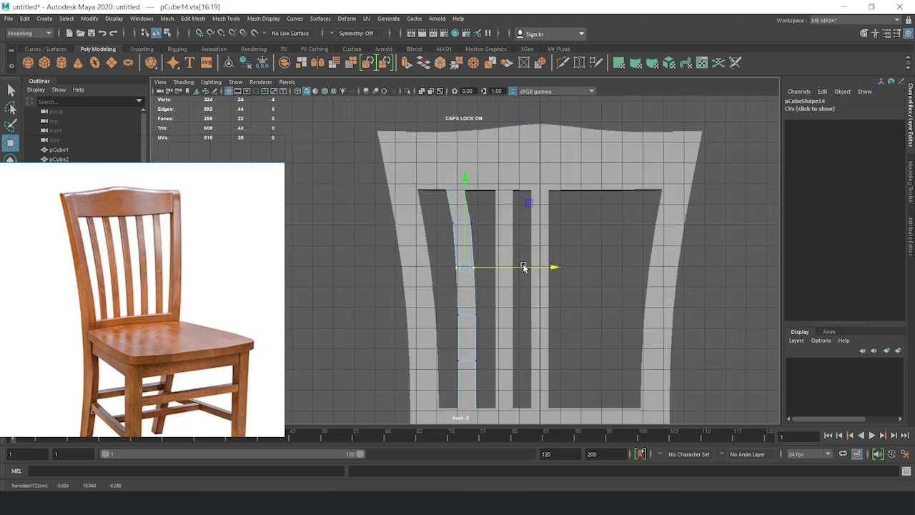
Select and tilt the second slat copy's top vertices
left_click(504, 271)
key("F9")
left_click_drag(462, 169, 561, 188)
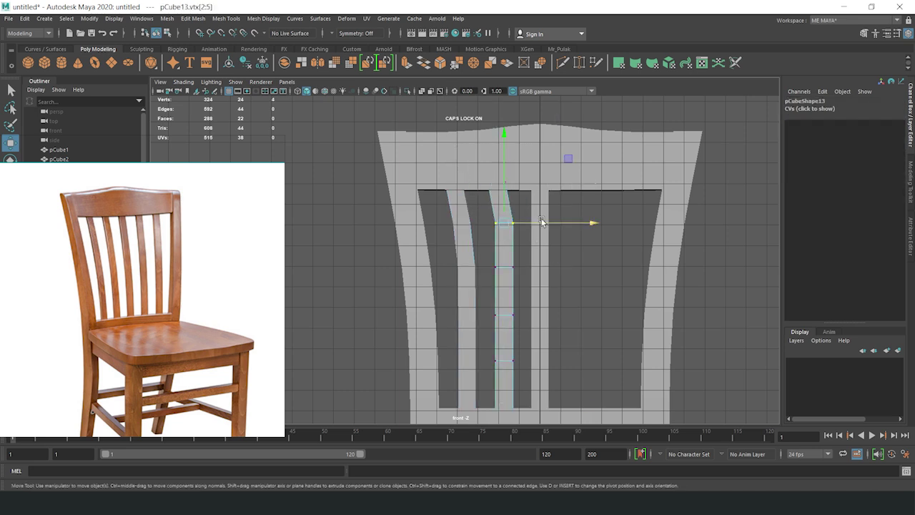
scroll(498, 277, "down", 2)
mouse_move(541, 231)
right_mouse_down()
mouse_move(542, 214)
mouse_move(478, 204)
right_mouse_up()
scroll(493, 235, "up", 3)
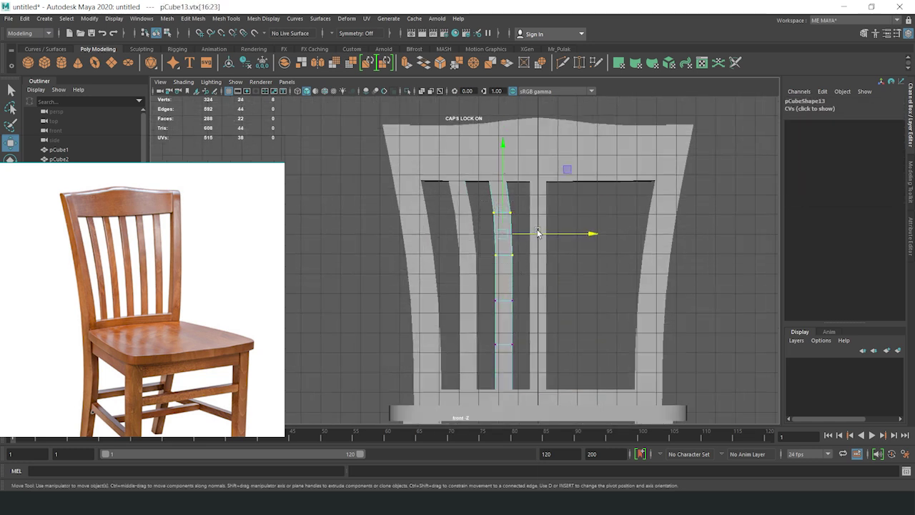
Refine rows of vertices on the left slat copies, then clear the selection
left_click(469, 236)
key("F9")
left_click_drag(452, 213, 493, 276)
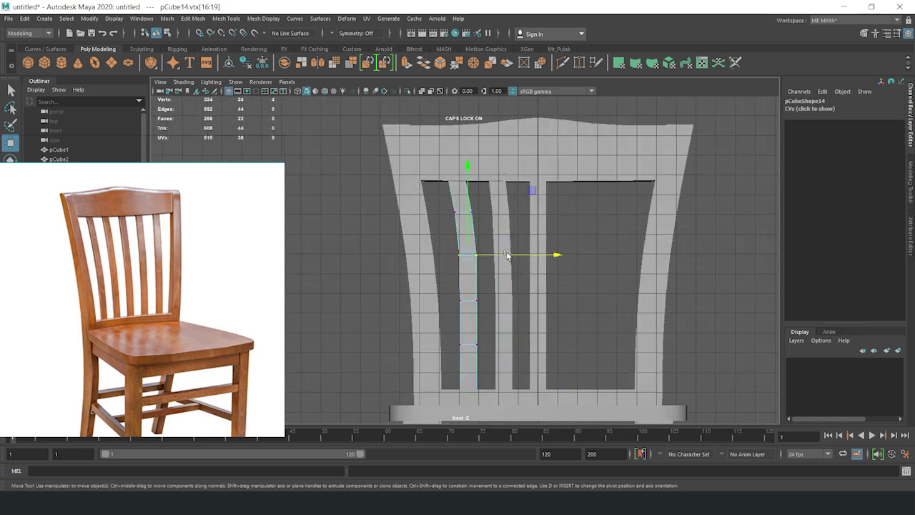
left_click(499, 248)
key("F9")
left_click_drag(441, 202, 476, 240)
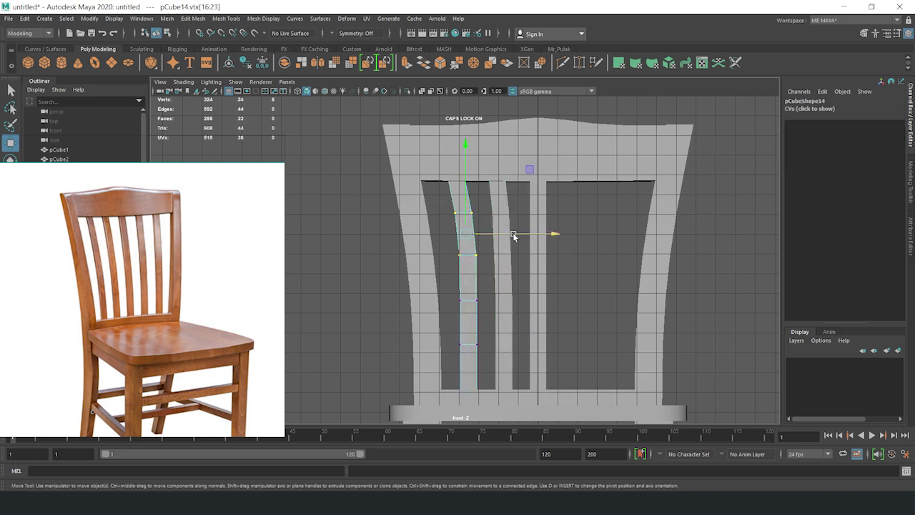
left_click(572, 212)
scroll(586, 207, "down", 5)
Select both new left slats together from a front-facing view
key("space")
key("space")
left_click_drag(558, 235, 523, 286, "alt")
scroll(507, 210, "up", 5)
scroll(506, 210, "up", 3)
left_click(442, 236)
key("space")
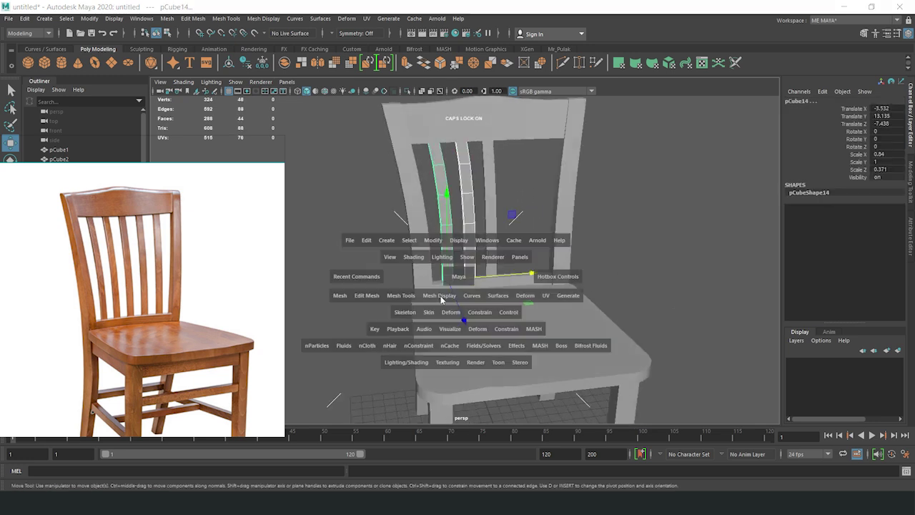
left_click_drag(441, 298, 378, 343)
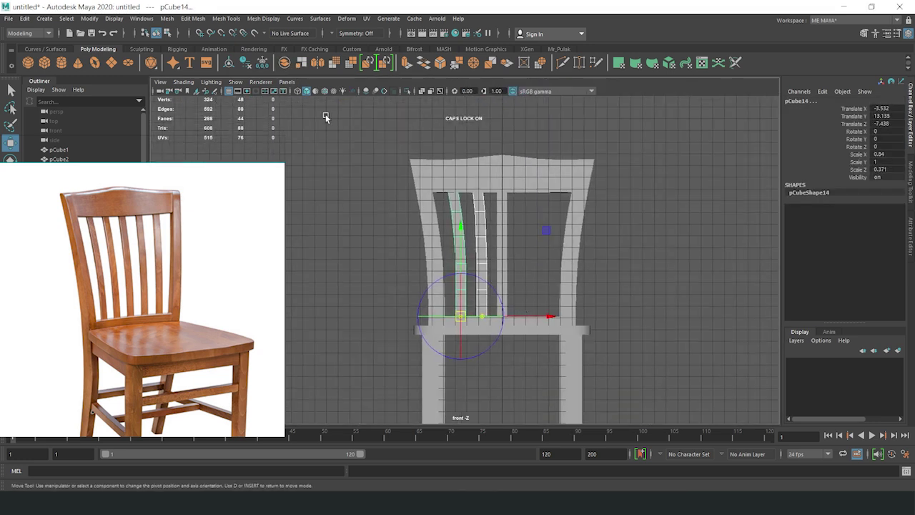
Combine the two slats into one mesh and mirror it across X to the right side
left_click(559, 49)
scroll(554, 250, "up", 3)
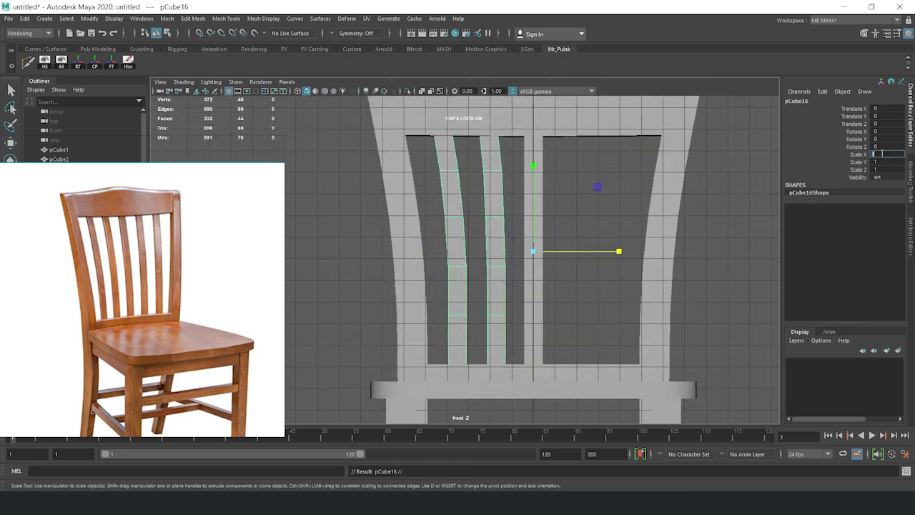
key("Return")
key("w")
key("space")
key("space")
left_click(562, 218)
left_click_drag(563, 215, 454, 328, "alt")
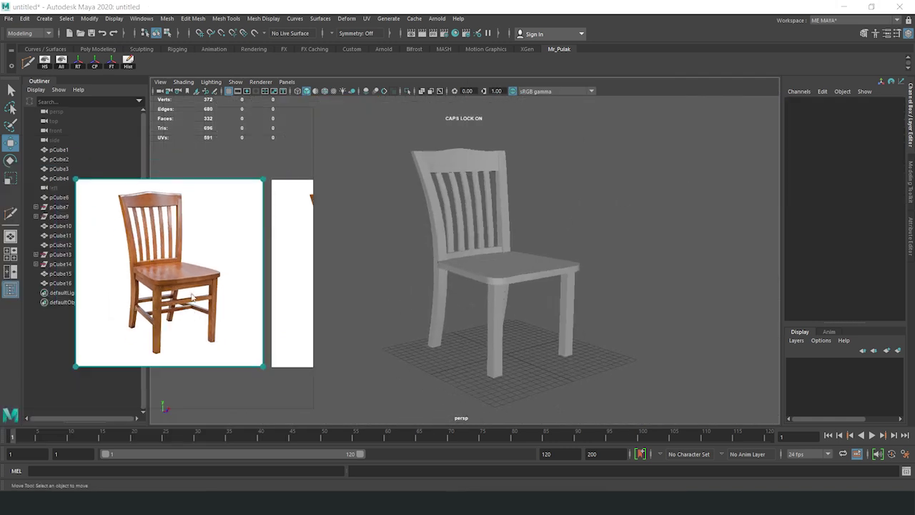
mouse_move(445, 208)
left_mouse_down("alt")
mouse_move(484, 199)
mouse_move(458, 199)
mouse_move(535, 246)
left_mouse_up("alt")
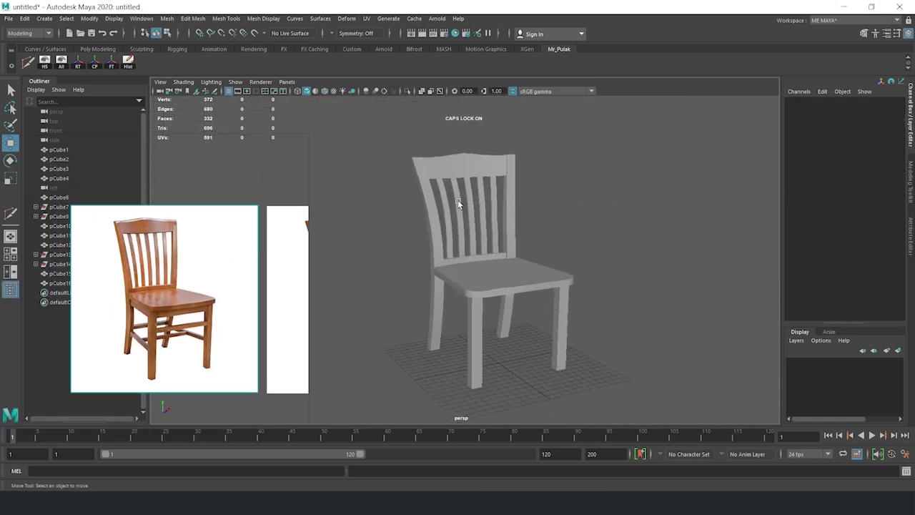
mouse_move(534, 246)
right_mouse_down("alt")
mouse_move(537, 300)
mouse_move(524, 326)
right_mouse_up("alt")
mouse_move(523, 326)
left_mouse_down("alt")
mouse_move(408, 297)
mouse_move(491, 297)
mouse_move(381, 264)
mouse_move(314, 262)
mouse_move(458, 265)
mouse_move(416, 271)
left_mouse_up("alt")
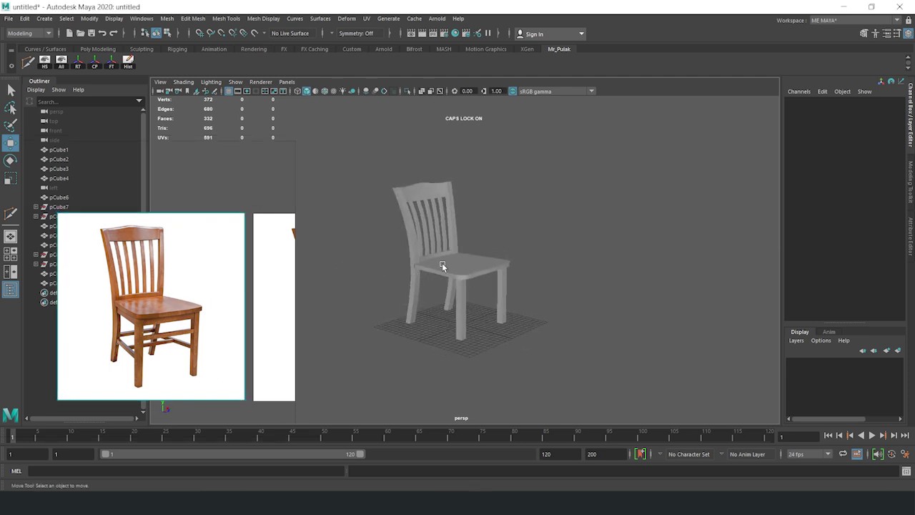
scroll(441, 262, "up", 3)
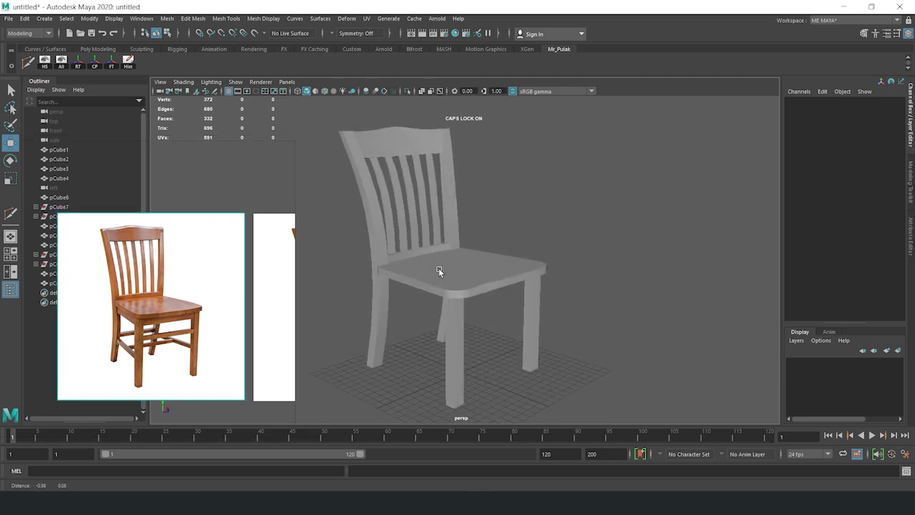
scroll(176, 265, "up", 3)
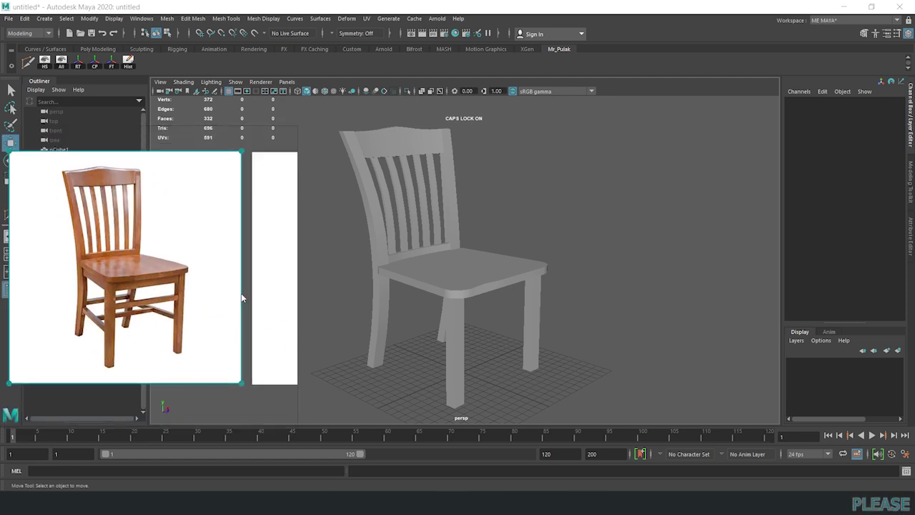
Discard a stray new cube and duplicate a front leg as the apron's starting piece
left_click(98, 49)
left_click(27, 62)
left_click_drag(463, 256, 429, 271, "alt")
right_click_drag(501, 293, 473, 291, "alt")
mouse_move(473, 292)
left_mouse_down("alt")
mouse_move(450, 293)
mouse_move(440, 338)
left_mouse_up("alt")
key("Delete")
left_click(435, 286)
key("ctrl+d")
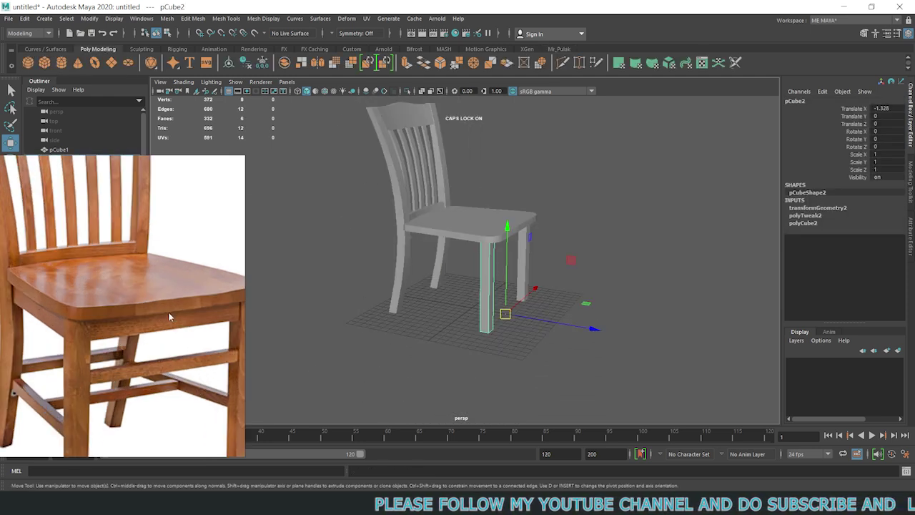
scroll(459, 293, "up", 3)
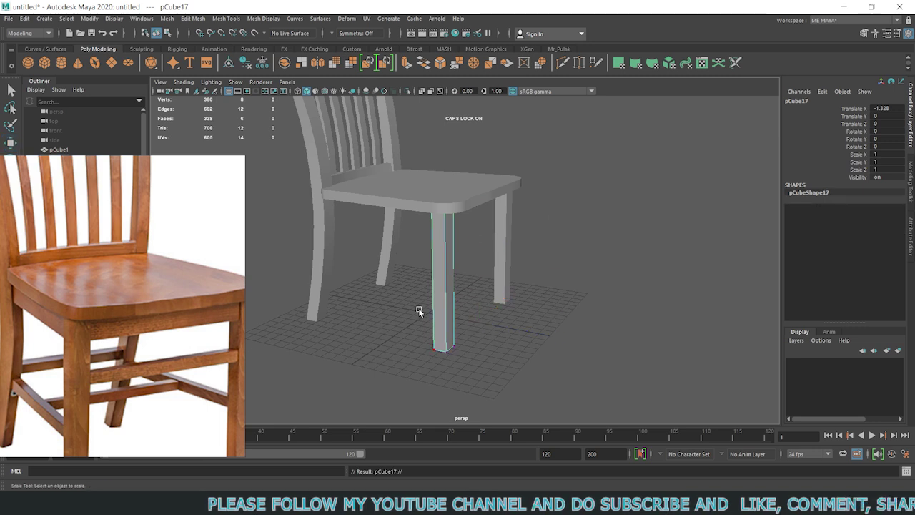
Scale the leg copy's top vertices along one axis to flatten it into a short block
key("F9")
key("w")
left_click_drag(442, 303, 457, 191)
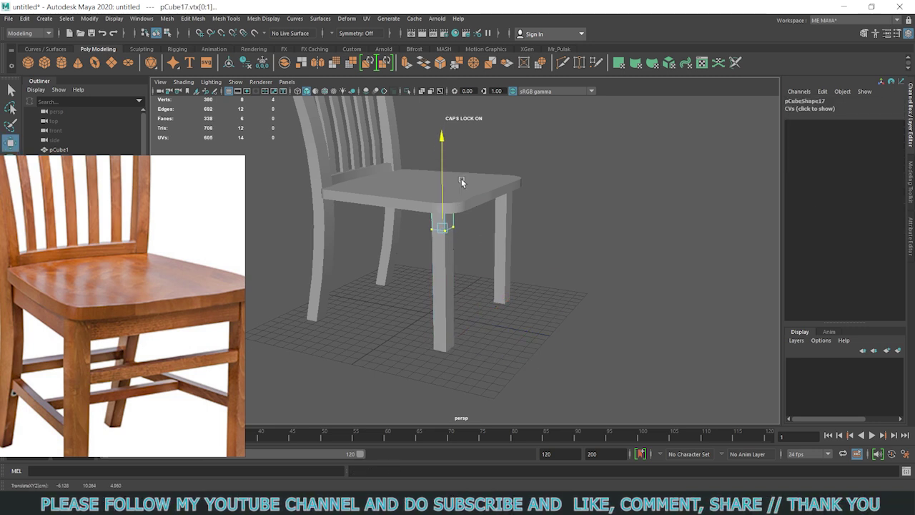
scroll(482, 262, "up", 3)
scroll(446, 256, "up", 3)
left_click_drag(446, 256, 458, 150, "alt")
key("r")
left_click_drag(604, 210, 362, 259)
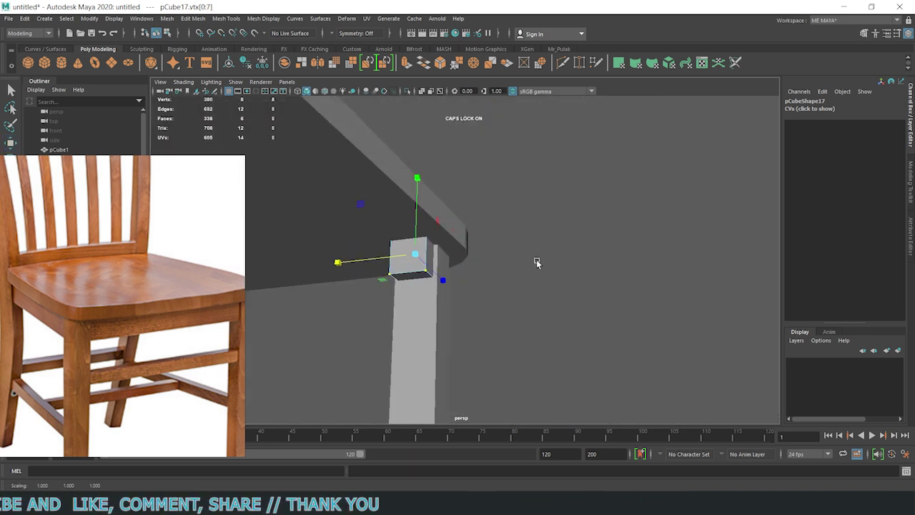
Move a side face of the block to stretch it beneath the seat
left_click(489, 259)
left_click_drag(467, 232, 464, 248, "alt")
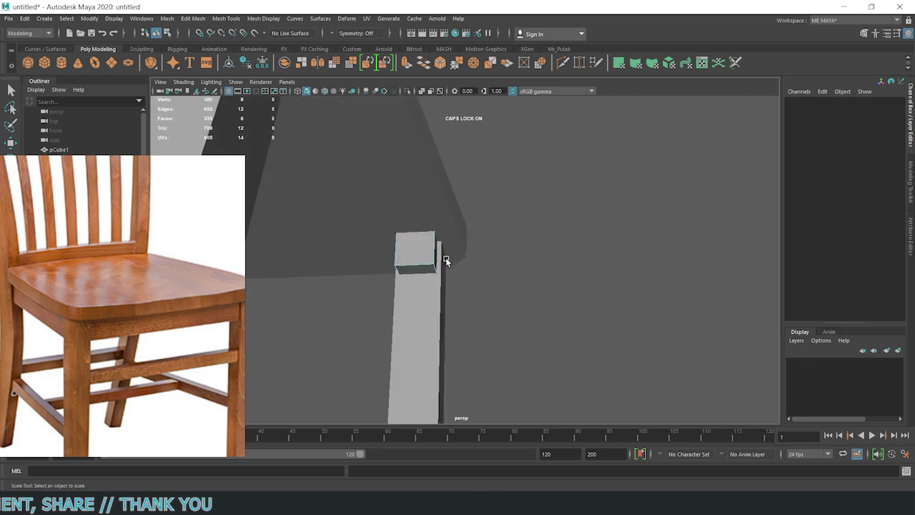
left_click(378, 227)
key("w")
mouse_move(361, 221)
left_mouse_down("alt")
mouse_move(368, 300)
mouse_move(433, 293)
mouse_move(490, 306)
mouse_move(503, 284)
mouse_move(558, 258)
mouse_move(388, 286)
mouse_move(476, 259)
mouse_move(419, 240)
left_mouse_up("alt")
mouse_move(462, 272)
left_mouse_down("alt")
mouse_move(487, 288)
mouse_move(373, 198)
mouse_move(406, 249)
mouse_move(542, 285)
mouse_move(644, 299)
mouse_move(493, 278)
left_mouse_up("alt")
scroll(635, 291, "up", 3)
scroll(493, 279, "down", 2)
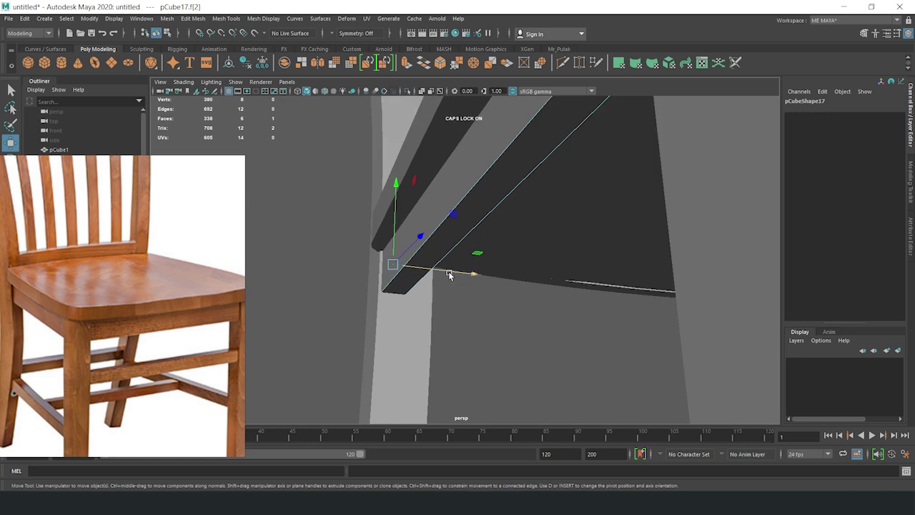
scroll(510, 307, "down", 5)
Return the new apron piece to object mode and select it
key("F8")
mouse_move(704, 82)
left_mouse_down("alt")
mouse_move(508, 328)
mouse_move(482, 274)
left_mouse_up("alt")
left_click(509, 328)
scroll(512, 329, "down", 3)
left_click(476, 285)
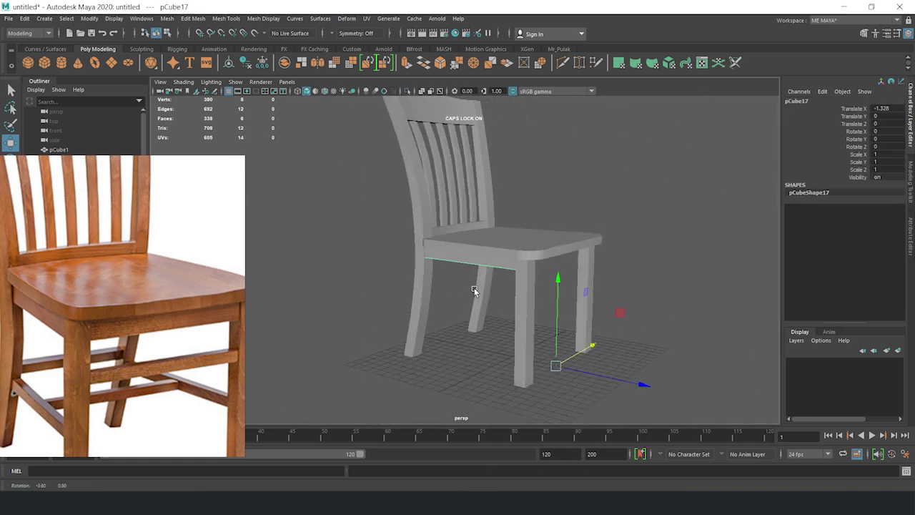
Select the apron's end vertices in wireframe view, then reselect the whole apron piece
key("ctrl+F9")
key("space")
key("space")
scroll(429, 291, "up", 4)
key("4")
left_click_drag(402, 276, 458, 231)
key("space")
key("space")
right_click_drag(623, 163, 668, 150)
mouse_move(668, 150)
left_mouse_down("alt")
mouse_move(479, 257)
mouse_move(521, 276)
mouse_move(515, 283)
mouse_move(445, 272)
left_mouse_up("alt")
left_click(479, 257)
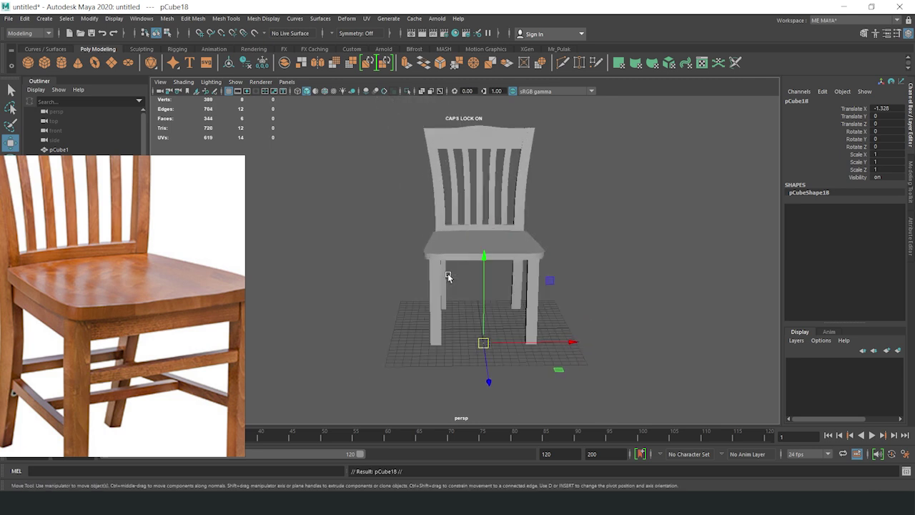
Duplicate the apron, reset the copy's transforms, and turn it about -90° in Y
key("ctrl+d")
key("e")
left_click(557, 50)
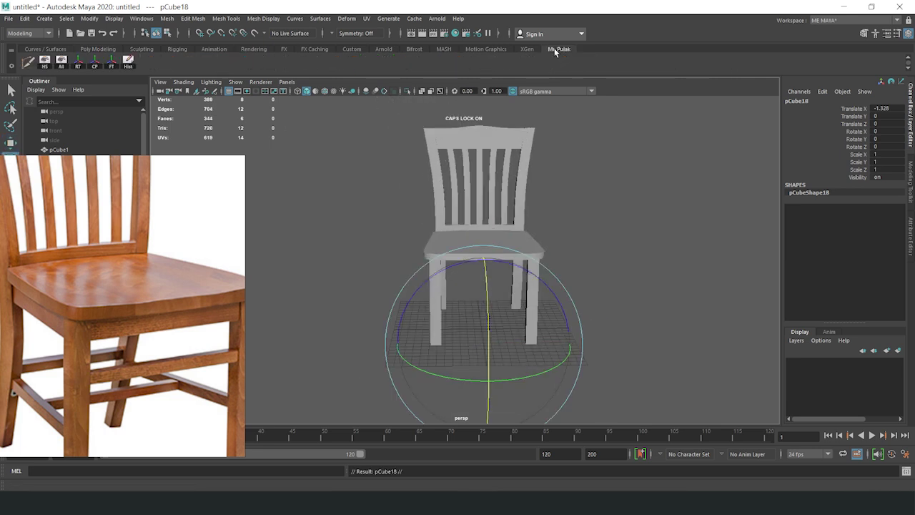
left_click(112, 66)
left_click_drag(514, 337, 856, 183)
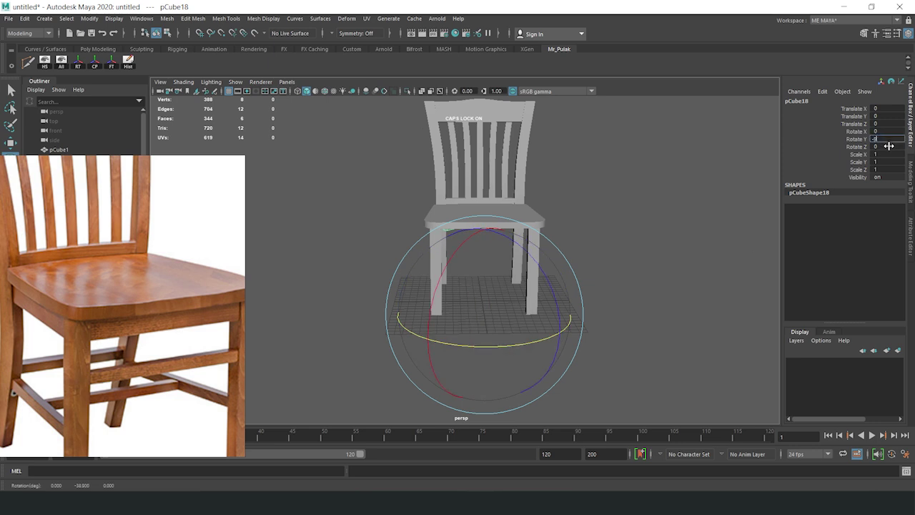
Slide the rotated apron under the seat's front edge, to X -5.798, Z 6.549
key("w")
mouse_move(643, 272)
left_mouse_down("alt")
mouse_move(584, 292)
mouse_move(589, 306)
left_mouse_up("alt")
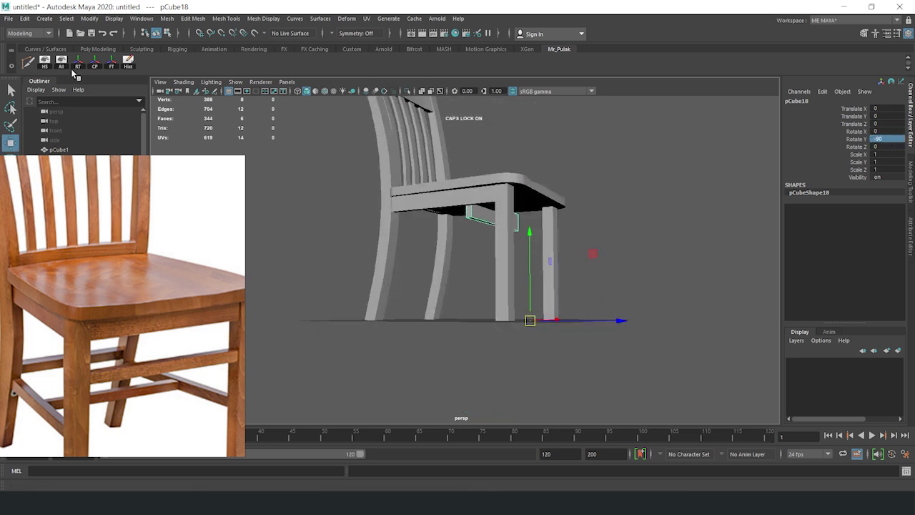
mouse_move(637, 207)
left_mouse_down("alt")
mouse_move(609, 171)
mouse_move(496, 179)
mouse_move(486, 241)
mouse_move(331, 229)
left_mouse_up("alt")
key("4")
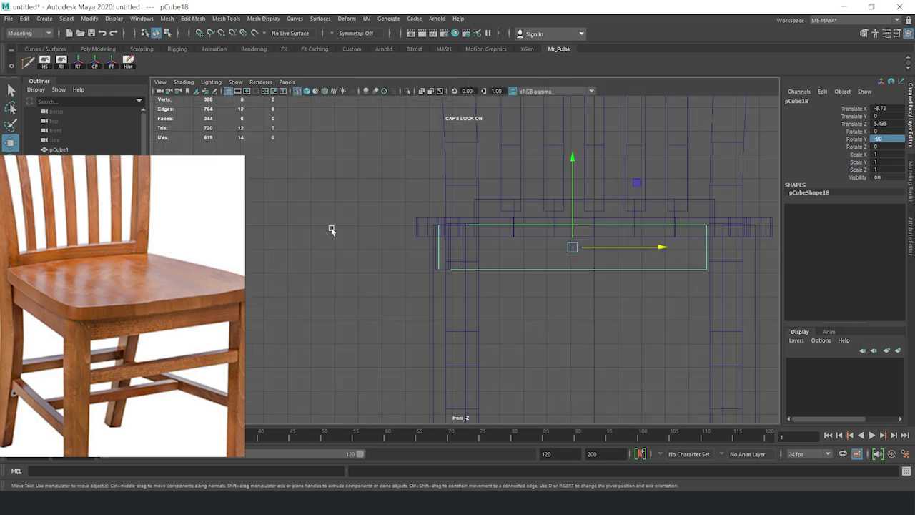
scroll(431, 256, "down", 2)
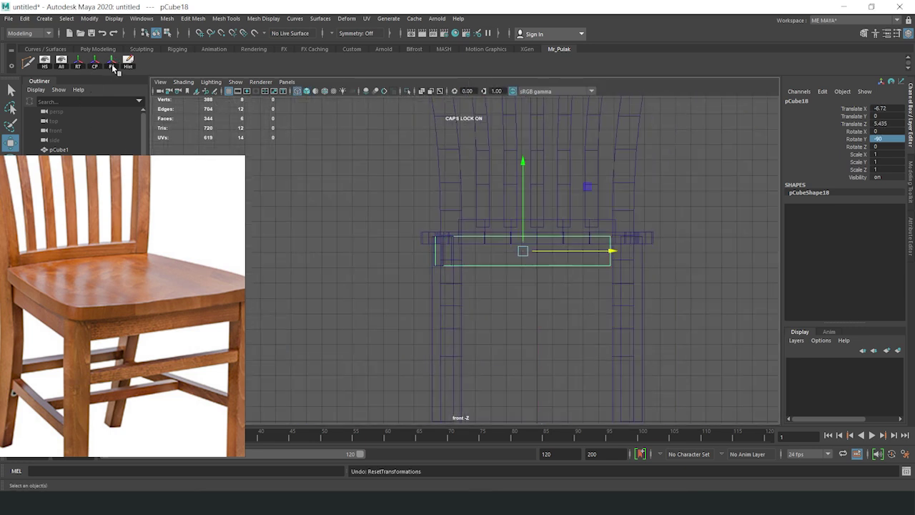
key("space")
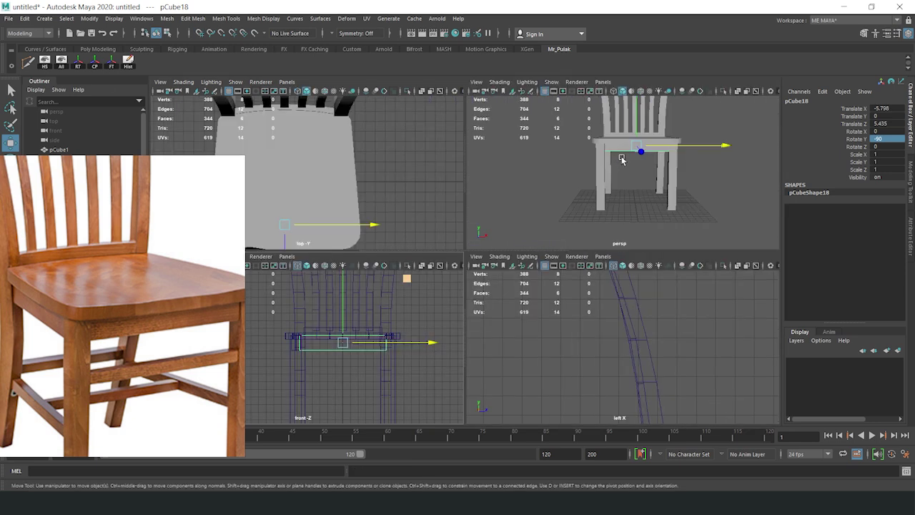
key("space")
mouse_move(612, 183)
left_mouse_down("alt")
mouse_move(541, 269)
mouse_move(570, 257)
mouse_move(343, 285)
mouse_move(408, 303)
mouse_move(343, 303)
mouse_move(514, 286)
mouse_move(428, 209)
mouse_move(398, 220)
mouse_move(594, 308)
mouse_move(576, 300)
mouse_move(384, 304)
mouse_move(442, 318)
mouse_move(419, 245)
mouse_move(482, 259)
mouse_move(449, 284)
mouse_move(548, 241)
mouse_move(498, 214)
mouse_move(451, 240)
mouse_move(518, 338)
mouse_move(576, 351)
mouse_move(504, 271)
mouse_move(538, 261)
left_mouse_up("alt")
left_click(484, 269)
left_click(451, 241)
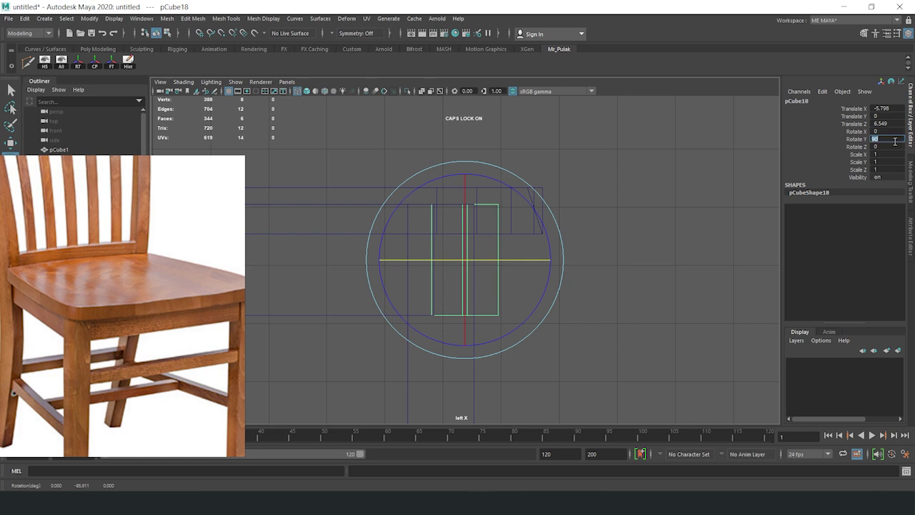
Set the selected piece's Rotate Y to 90 degrees
left_click(504, 243)
left_click(486, 311)
key("w")
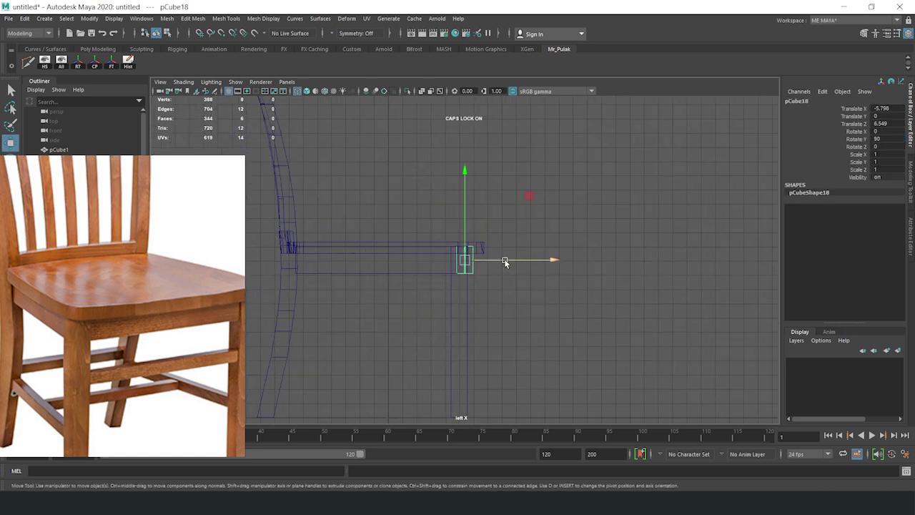
mouse_move(504, 262)
left_mouse_down("alt")
mouse_move(579, 215)
mouse_move(510, 225)
left_mouse_up("alt")
left_click(353, 228)
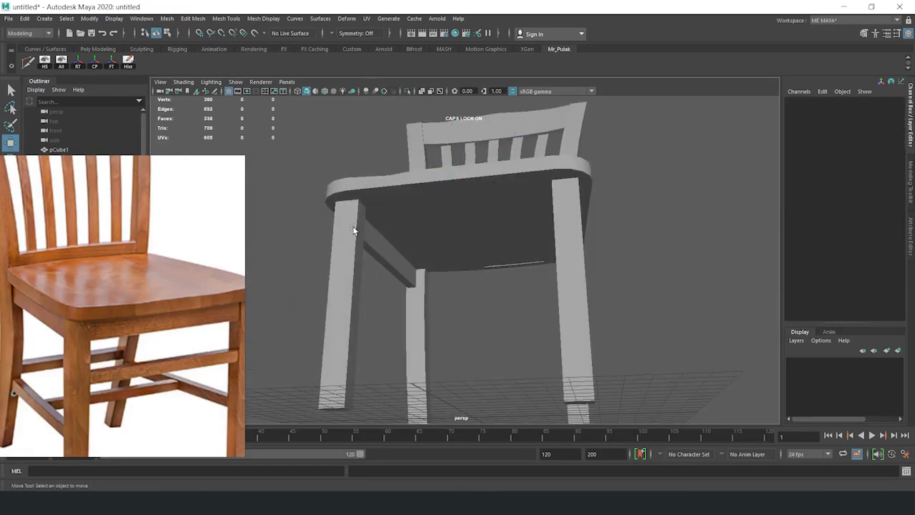
left_click_drag(354, 229, 435, 250, "alt")
Duplicate the front leg with Ctrl+D and select all of the copy's vertices
left_click(451, 229)
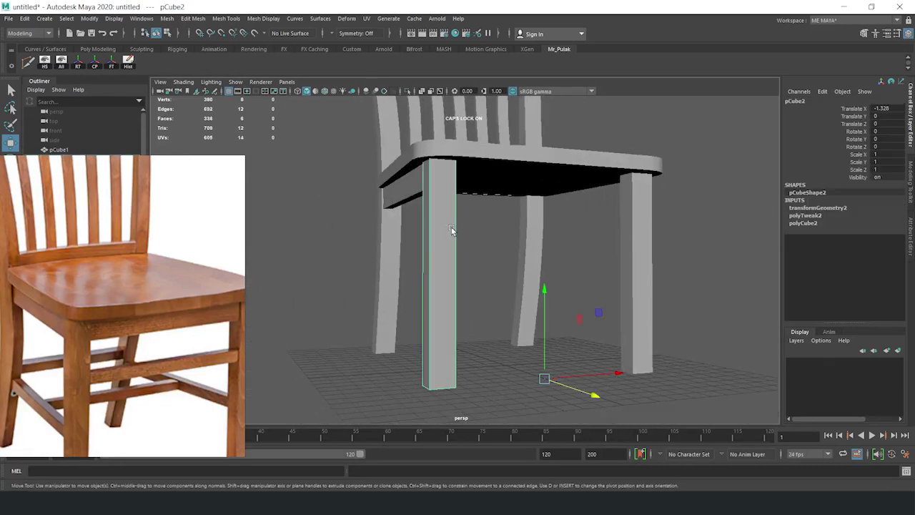
key("ctrl+d")
key("F9")
left_click_drag(391, 325, 472, 401)
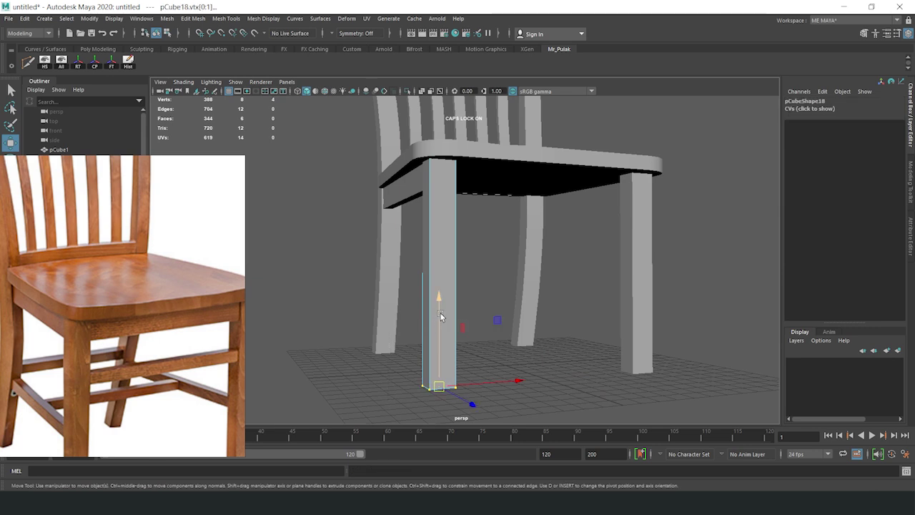
left_click_drag(412, 227, 498, 262, "alt")
mouse_move(501, 218)
left_mouse_down("alt")
mouse_move(493, 153)
mouse_move(440, 175)
mouse_move(482, 188)
mouse_move(503, 231)
mouse_move(435, 253)
left_mouse_up("alt")
Shape the copy into a side seat rail by moving its side and end faces
key("F11")
left_click(482, 188)
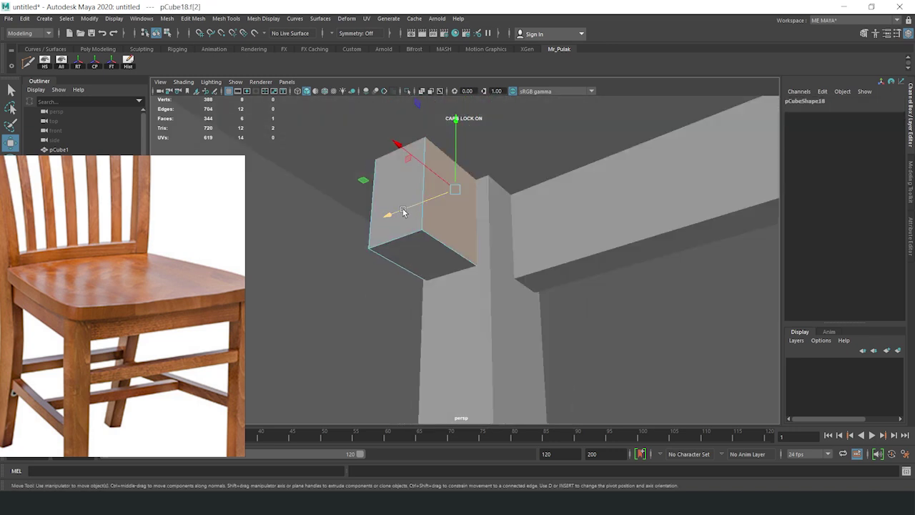
mouse_move(432, 224)
left_mouse_down("alt")
mouse_move(419, 205)
mouse_move(433, 187)
mouse_move(367, 211)
mouse_move(327, 97)
mouse_move(598, 276)
mouse_move(627, 272)
mouse_move(410, 244)
mouse_move(641, 281)
mouse_move(777, 284)
mouse_move(524, 282)
mouse_move(424, 212)
mouse_move(632, 214)
mouse_move(610, 227)
mouse_move(441, 225)
mouse_move(563, 235)
left_mouse_up("alt")
left_click(441, 226)
scroll(449, 228, "down", 5)
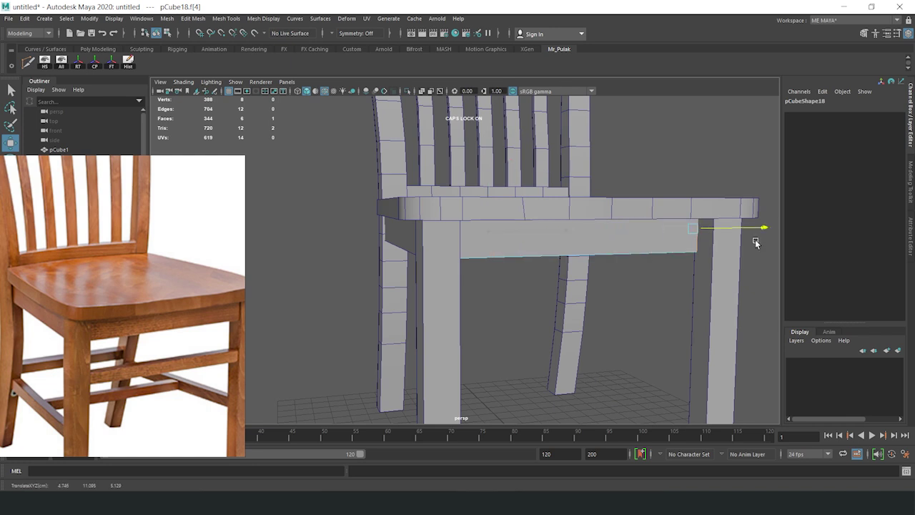
mouse_move(771, 245)
left_mouse_down("alt")
mouse_move(559, 172)
mouse_move(566, 260)
mouse_move(599, 263)
mouse_move(593, 252)
left_mouse_up("alt")
left_click(560, 172)
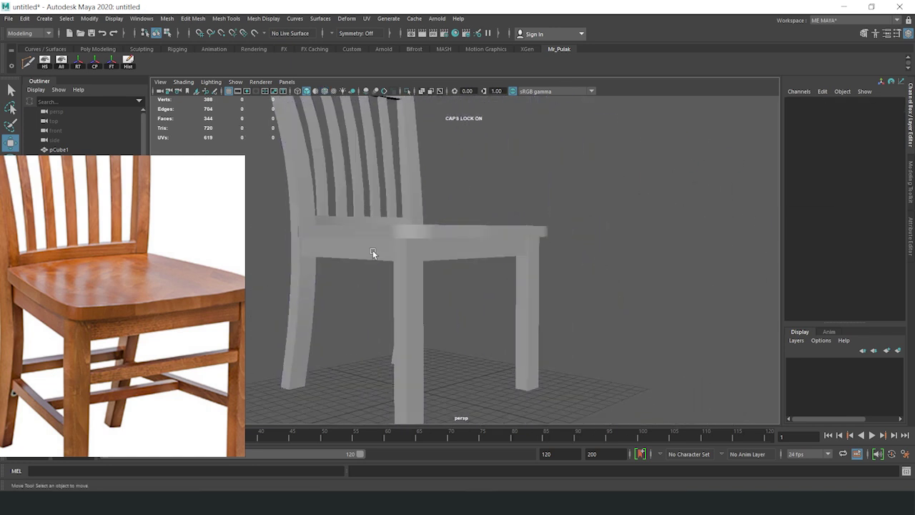
Check the new rail against the legs in the four-view layout and front view
left_click(409, 277)
key("space")
key("space")
key("r")
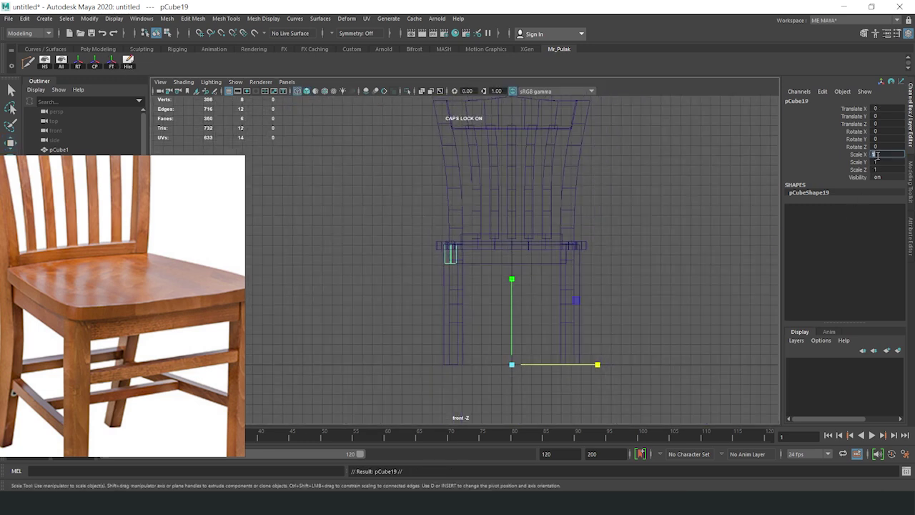
key("space")
key("space")
left_click(610, 315)
mouse_move(610, 315)
left_mouse_down("alt")
mouse_move(485, 312)
mouse_move(515, 310)
mouse_move(386, 281)
mouse_move(403, 265)
left_mouse_up("alt")
Select the lower back rail's vertices in the side view to curve the rail
right_click_drag(402, 265, 453, 258, "alt")
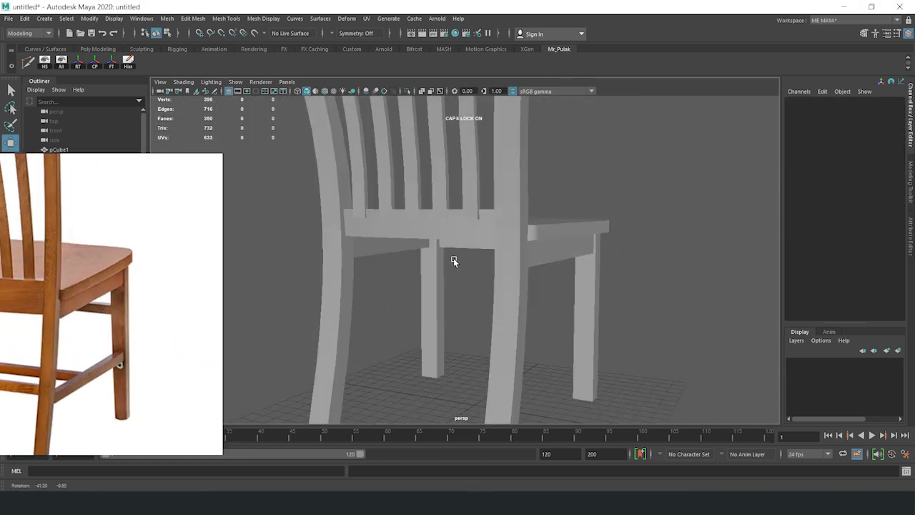
left_click(429, 247)
left_click_drag(429, 247, 260, 222, "alt")
key("F9")
key("space")
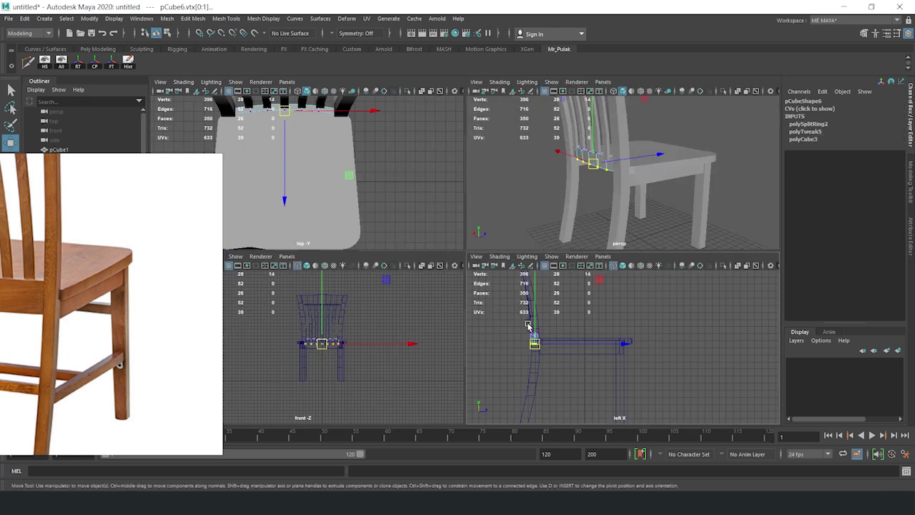
key("space")
scroll(528, 325, "up", 3)
left_click_drag(353, 265, 400, 303)
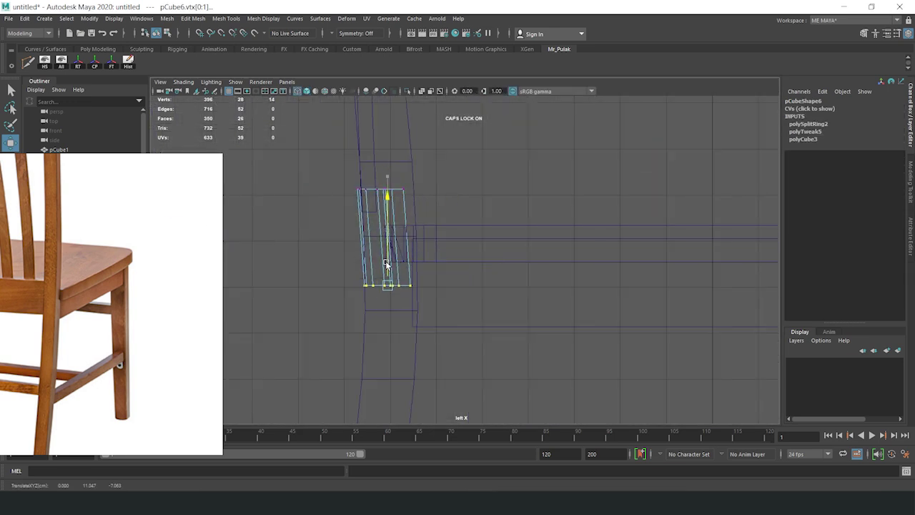
key("space")
key("space")
Select the joined back slats and reposition their selected vertices
left_click_drag(543, 214, 559, 201, "alt")
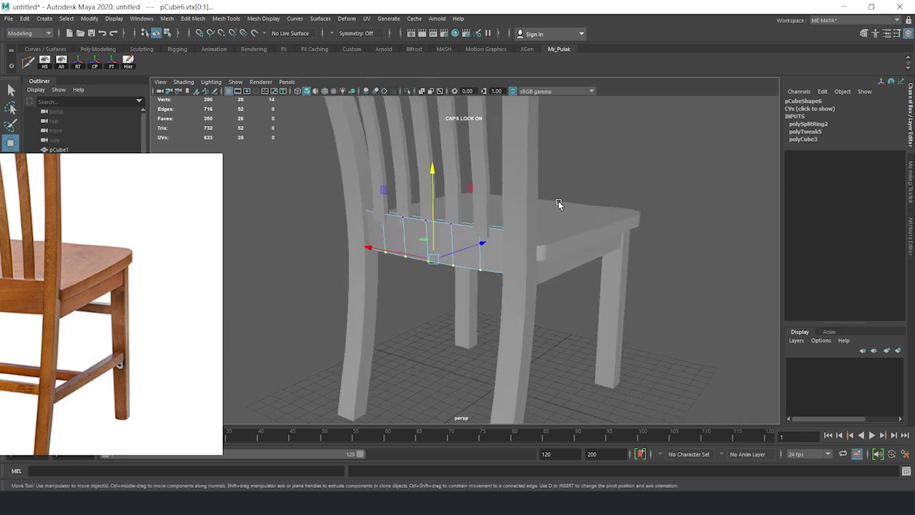
scroll(558, 201, "up", 3)
scroll(429, 214, "up", 2)
right_click(308, 202)
left_click_drag(308, 204, 488, 258, "alt")
left_click(376, 302)
mouse_move(375, 301)
left_mouse_down("alt")
mouse_move(493, 298)
mouse_move(439, 312)
mouse_move(423, 340)
mouse_move(409, 308)
left_mouse_up("alt")
right_click(355, 270)
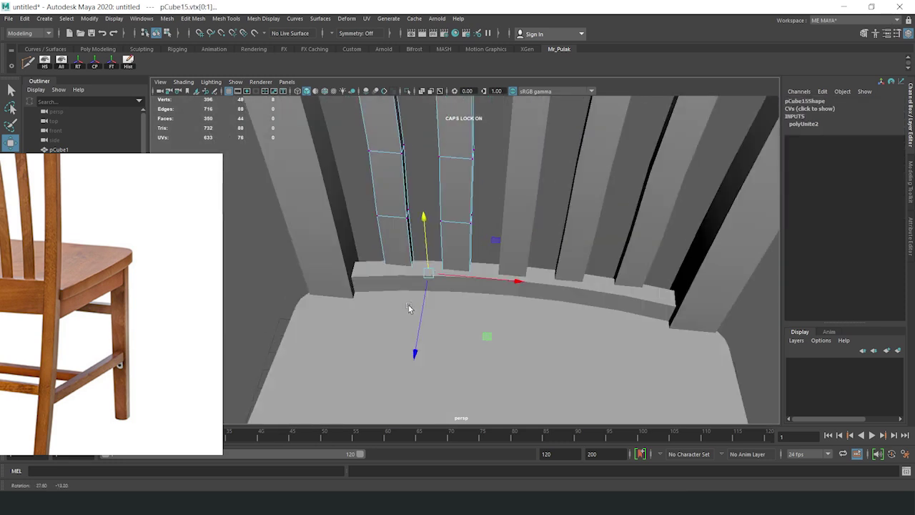
mouse_move(484, 245)
left_mouse_down("alt")
mouse_move(498, 323)
mouse_move(453, 327)
mouse_move(360, 292)
mouse_move(570, 290)
mouse_move(650, 267)
mouse_move(464, 265)
mouse_move(510, 286)
mouse_move(476, 255)
mouse_move(393, 265)
mouse_move(551, 307)
left_mouse_up("alt")
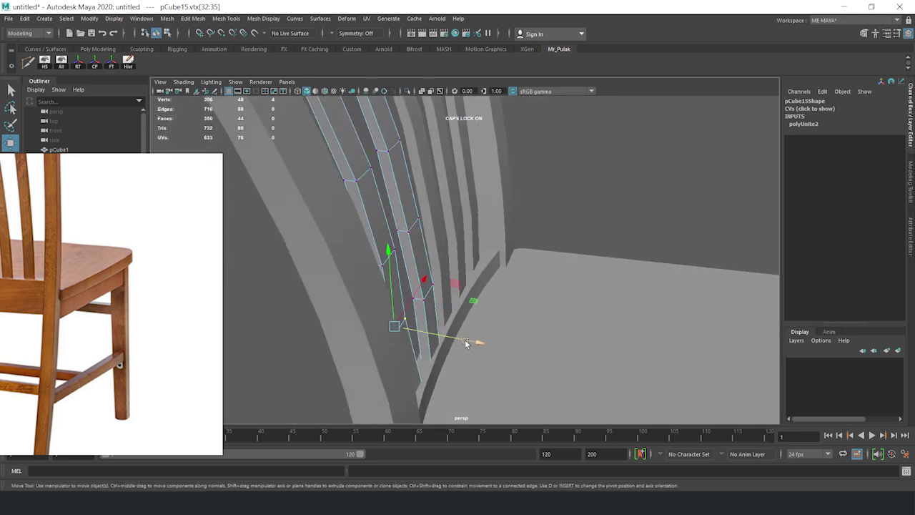
left_click_drag(432, 278, 579, 355)
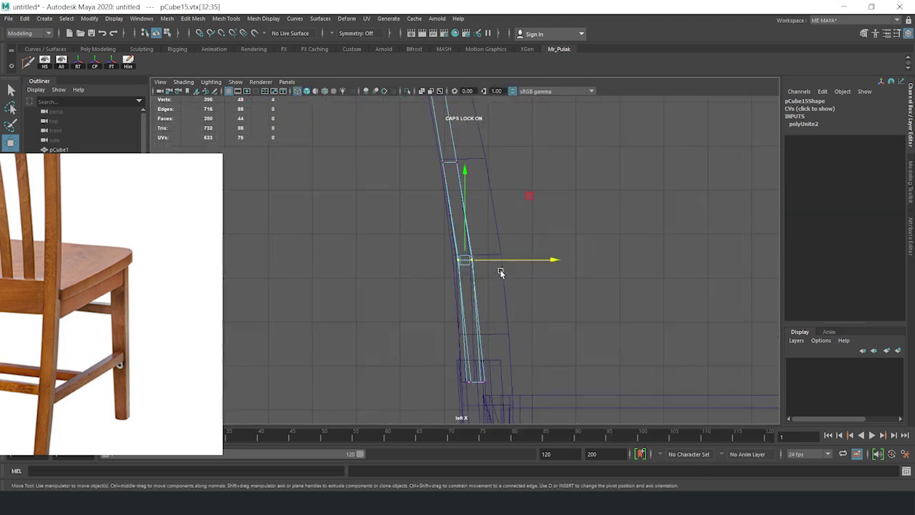
Reselect the joined back slats in vertex mode, viewed facing the lower back rail
key("space")
key("space")
key("F8")
left_click(527, 193)
mouse_move(526, 192)
left_mouse_down("alt")
mouse_move(440, 297)
mouse_move(462, 215)
mouse_move(532, 220)
left_mouse_up("alt")
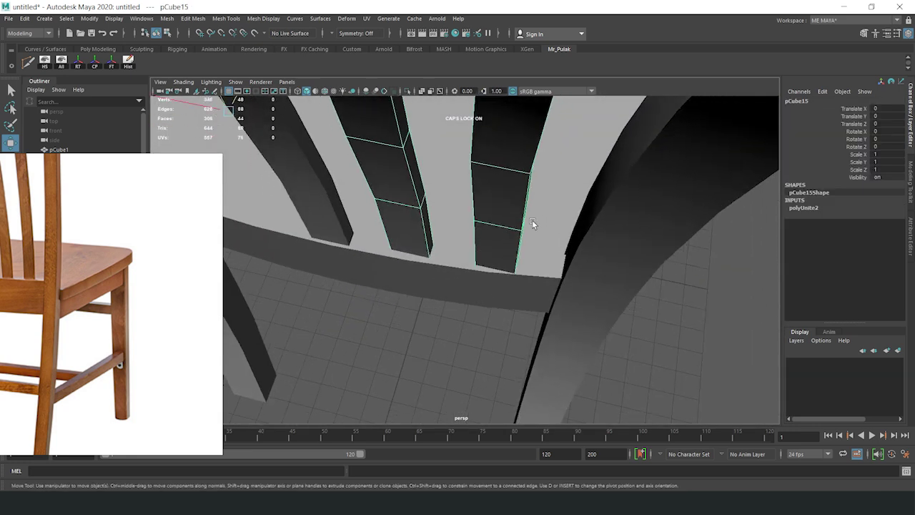
key("F9")
left_click(514, 275)
left_click_drag(514, 279, 479, 297, "alt")
left_click(547, 264)
mouse_move(546, 265)
left_mouse_down("alt")
mouse_move(480, 279)
mouse_move(445, 271)
mouse_move(536, 272)
mouse_move(529, 245)
mouse_move(544, 251)
mouse_move(529, 210)
mouse_move(399, 258)
left_mouse_up("alt")
Lower the slat bottom vertices down onto the lower back rail
left_click(543, 251)
left_click(476, 297)
left_click_drag(476, 296, 474, 274, "alt")
left_click_drag(481, 316, 492, 312, "alt")
left_click(492, 311)
key("ctrl+z")
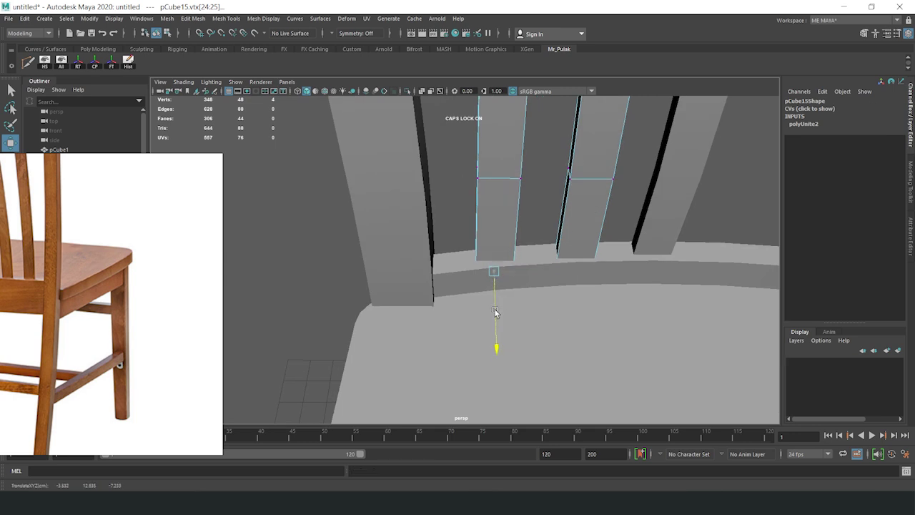
mouse_move(492, 306)
left_mouse_down("alt")
mouse_move(658, 281)
mouse_move(474, 293)
mouse_move(596, 250)
mouse_move(598, 361)
mouse_move(586, 293)
mouse_move(613, 257)
mouse_move(562, 292)
mouse_move(504, 266)
mouse_move(516, 262)
mouse_move(557, 293)
left_mouse_up("alt")
left_click(583, 285)
Adjust a single slat's bottom vertices, then check the chair back from the side
left_click(649, 172)
left_click(532, 179)
left_click(478, 252)
left_click_drag(557, 293, 564, 346, "alt")
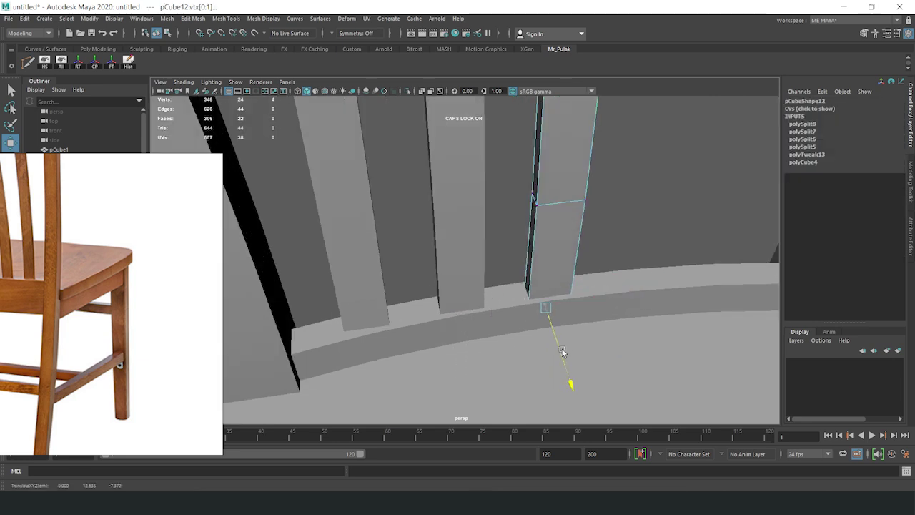
left_click(685, 172)
mouse_move(686, 171)
left_mouse_down("alt")
mouse_move(606, 253)
mouse_move(562, 264)
mouse_move(567, 220)
mouse_move(496, 231)
mouse_move(562, 288)
left_mouse_up("alt")
key("space")
Select the joined back slats and inspect them from several angles
left_click_drag(588, 176, 493, 214, "alt")
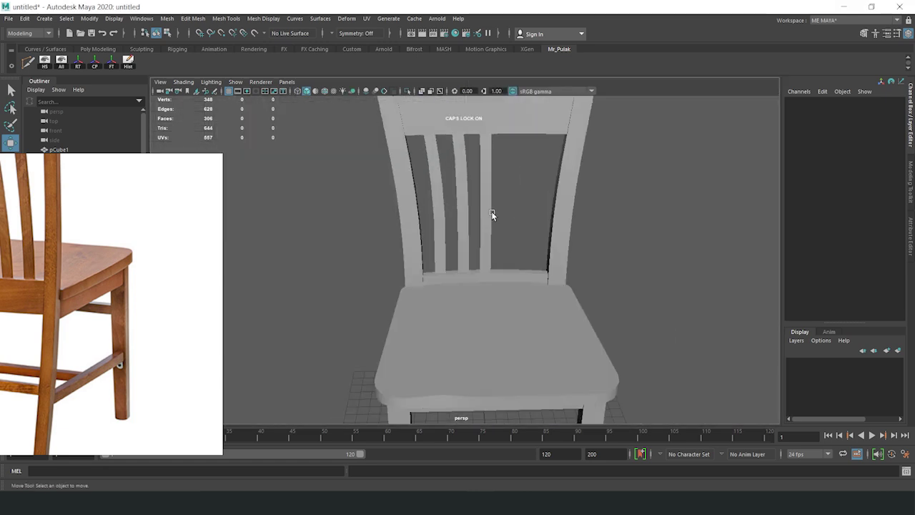
left_click(454, 205)
key("space")
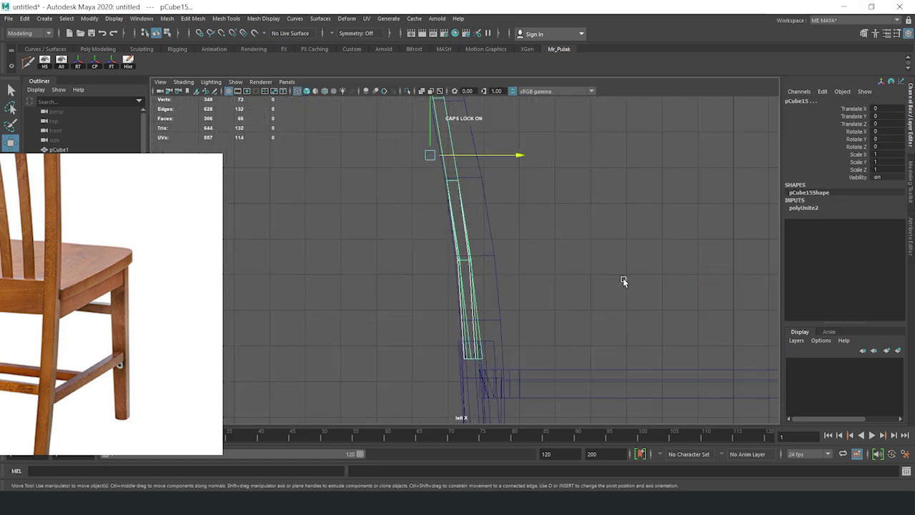
key("space")
scroll(547, 220, "up", 5)
scroll(509, 271, "up", 5)
mouse_move(508, 272)
left_mouse_down("alt")
mouse_move(594, 230)
mouse_move(503, 236)
mouse_move(770, 289)
left_mouse_up("alt")
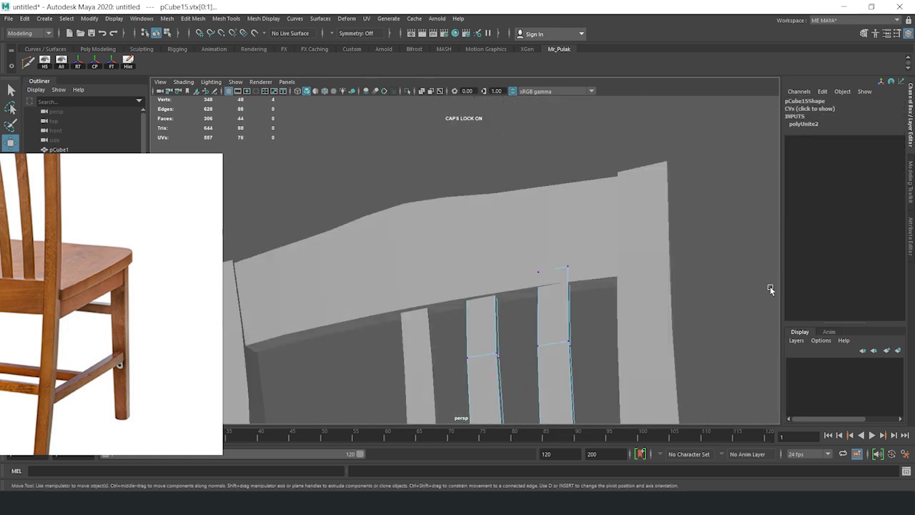
mouse_move(592, 301)
left_mouse_down("alt")
mouse_move(531, 262)
mouse_move(531, 228)
mouse_move(516, 239)
mouse_move(527, 306)
mouse_move(526, 267)
mouse_move(503, 248)
left_mouse_up("alt")
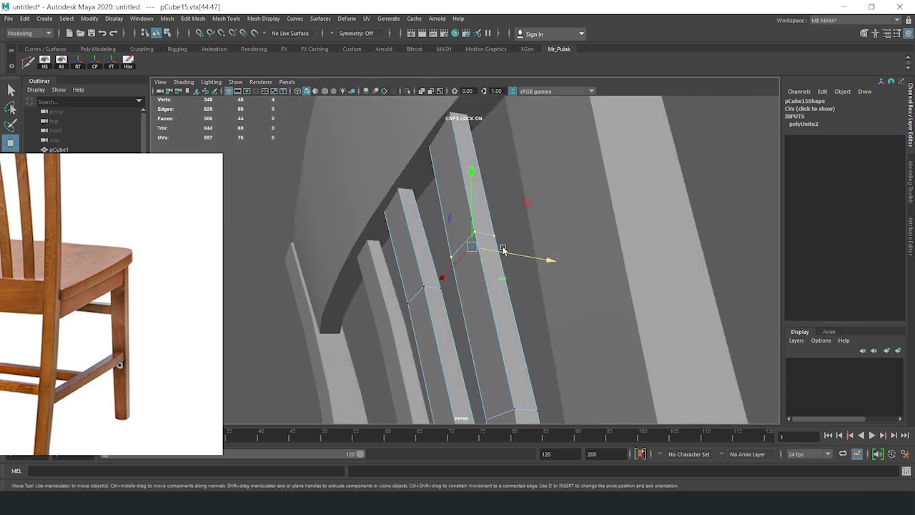
left_click_drag(412, 258, 372, 172, "alt")
mouse_move(457, 208)
left_mouse_down("alt")
mouse_move(436, 207)
mouse_move(353, 260)
mouse_move(376, 311)
mouse_move(454, 300)
mouse_move(365, 311)
left_mouse_up("alt")
right_click_drag(400, 242, 400, 268)
mouse_move(400, 268)
left_mouse_down("alt")
mouse_move(534, 250)
mouse_move(500, 266)
left_mouse_up("alt")
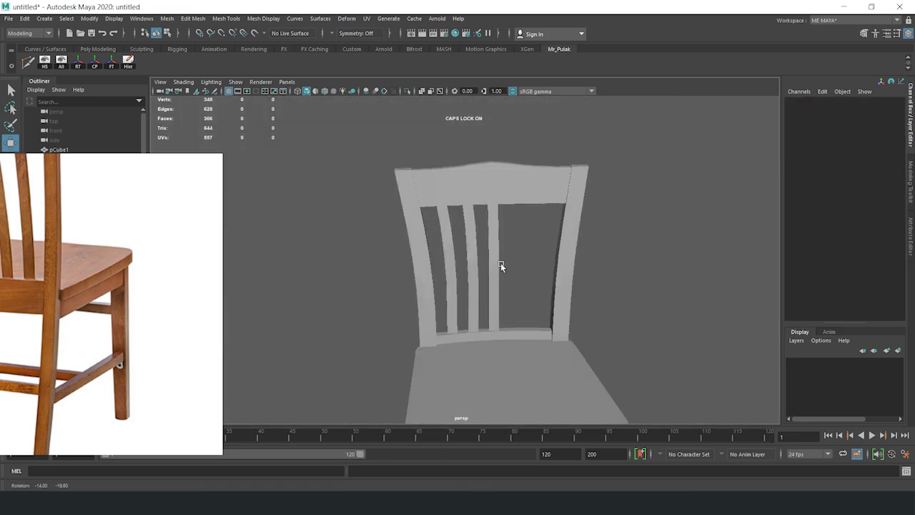
Adjust the back slats' pivot in the front wireframe view so they lean outward
left_click(458, 269)
scroll(478, 269, "up", 2)
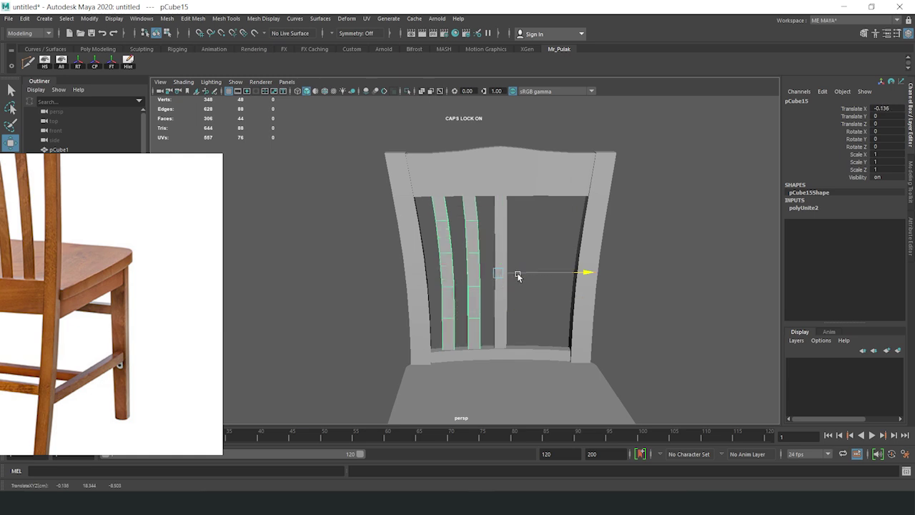
key("space")
key("space")
key("d")
scroll(505, 323, "up", 3)
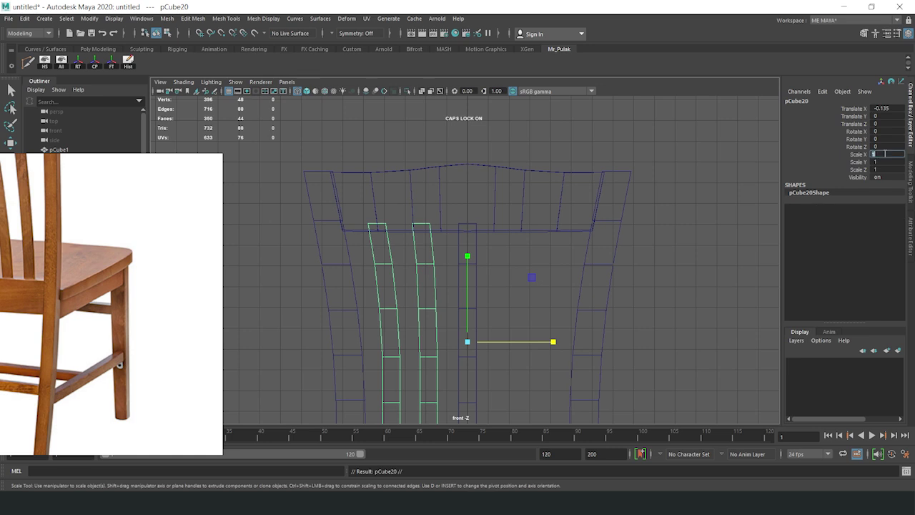
key("space")
key("space")
left_click(629, 257)
mouse_move(630, 258)
left_mouse_down("alt")
mouse_move(575, 341)
mouse_move(632, 325)
mouse_move(510, 273)
mouse_move(427, 314)
mouse_move(448, 256)
left_mouse_up("alt")
mouse_move(529, 309)
left_mouse_down("alt")
mouse_move(578, 283)
mouse_move(412, 255)
mouse_move(521, 257)
mouse_move(471, 272)
left_mouse_up("alt")
Save the scene as CHAIR_01 (Maya ASCII) in G:\New folder\MAYA
left_click(470, 272)
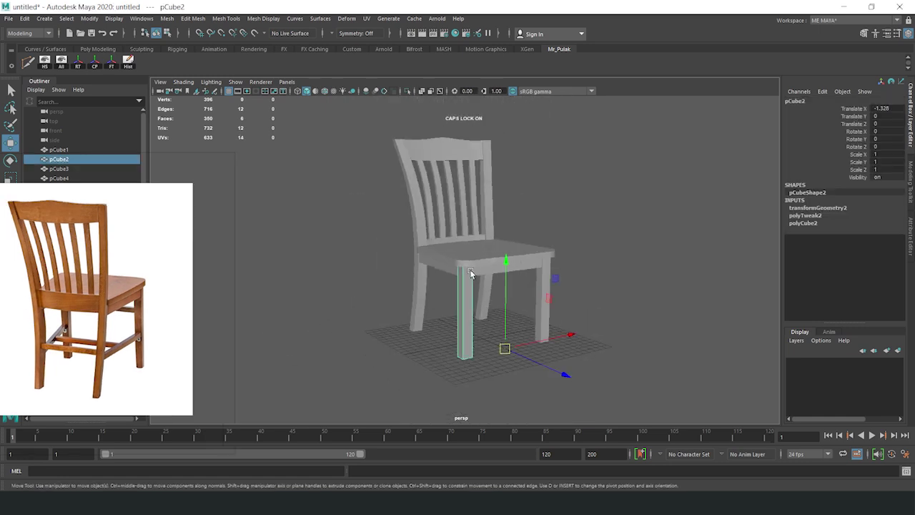
key("ctrl+o")
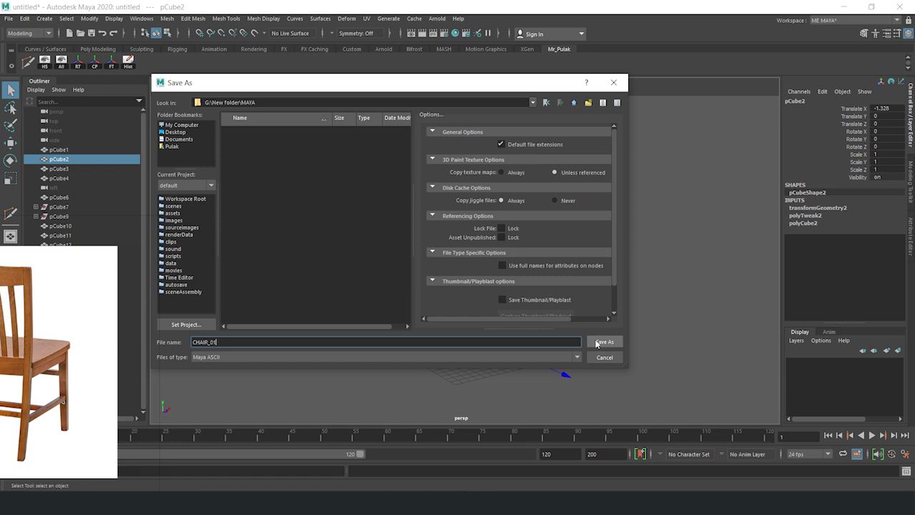
left_click(604, 342)
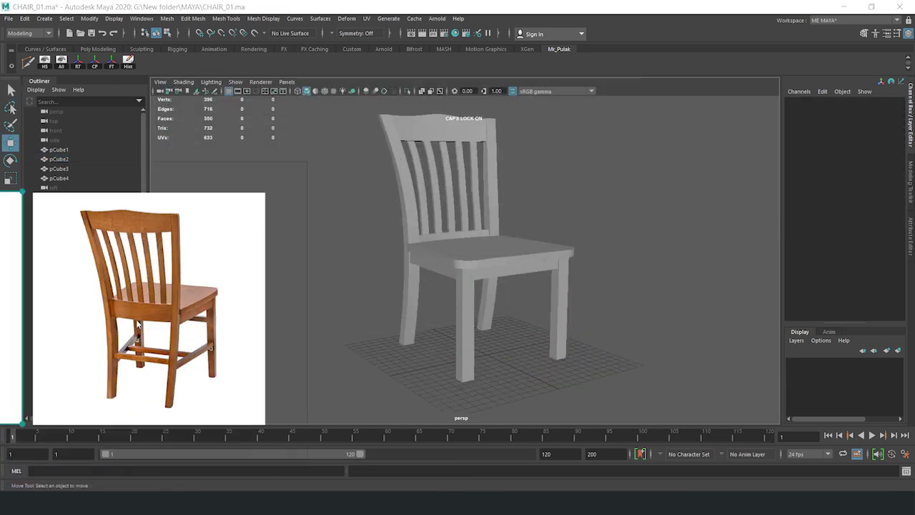
Copy the front seat rail into a smaller front stretcher lower between the front legs
left_click(492, 277)
scroll(479, 266, "up", 2)
scroll(429, 262, "up", 2)
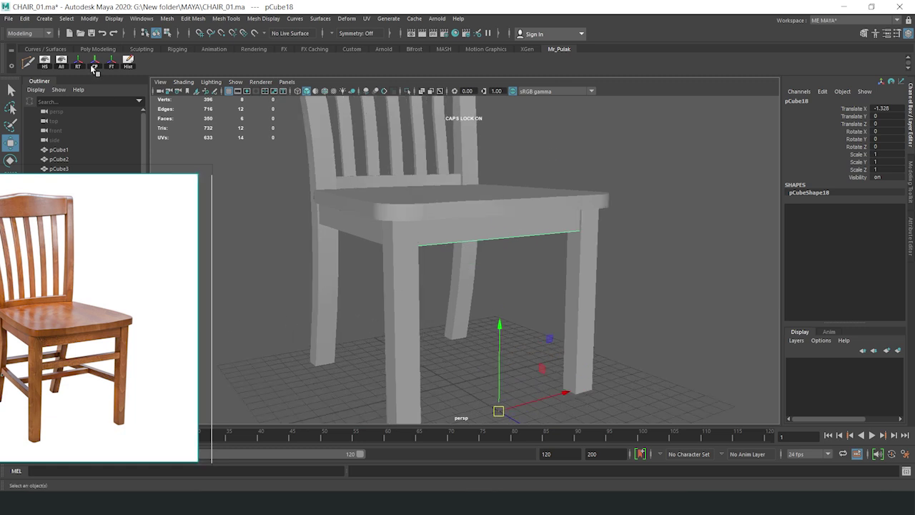
key("r")
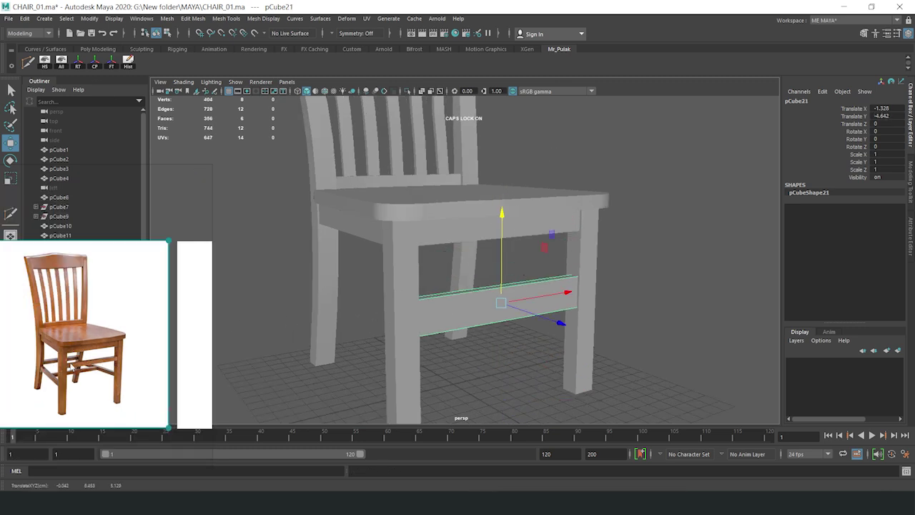
scroll(473, 222, "down", 2)
scroll(474, 221, "down", 2)
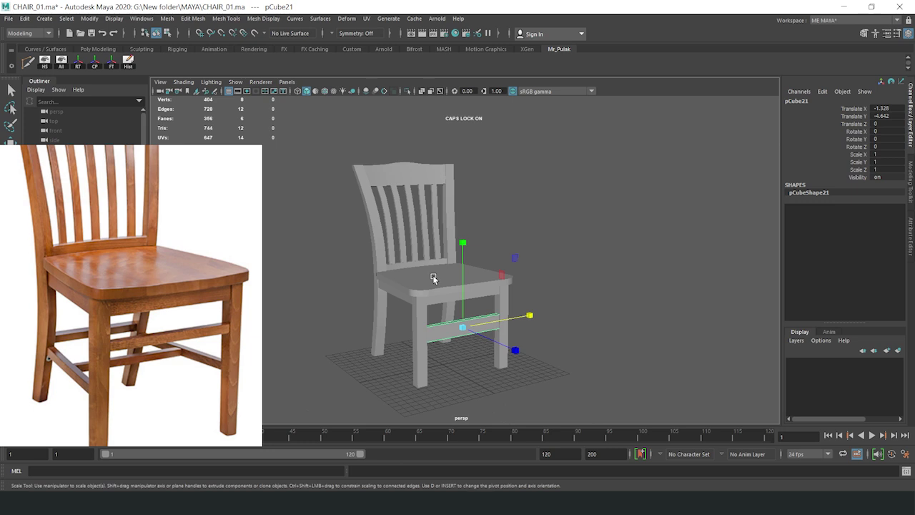
scroll(432, 274, "up", 2)
scroll(347, 312, "up", 2)
scroll(346, 312, "up", 1)
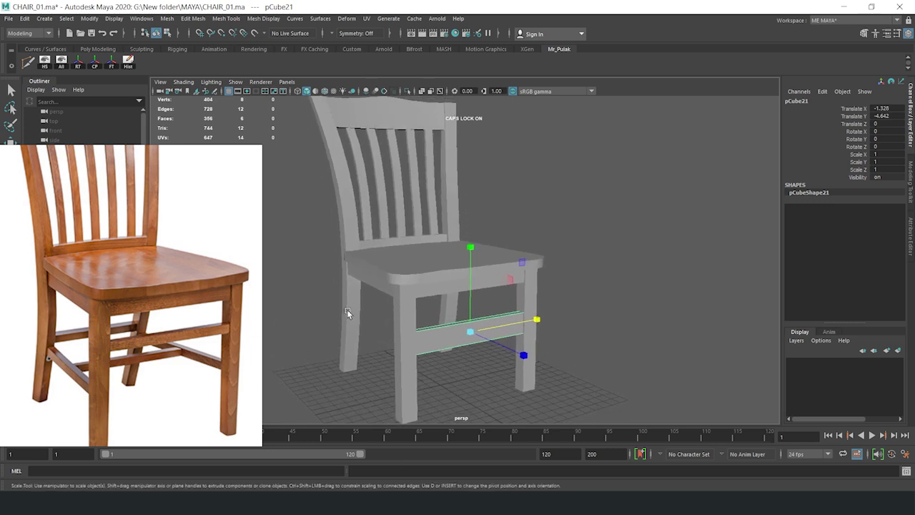
left_click_drag(470, 272, 470, 266)
left_click(600, 247)
mouse_move(600, 246)
left_mouse_down("alt")
mouse_move(451, 325)
mouse_move(461, 310)
mouse_move(446, 329)
mouse_move(454, 314)
mouse_move(444, 307)
mouse_move(462, 265)
mouse_move(473, 287)
mouse_move(498, 294)
mouse_move(541, 286)
mouse_move(558, 245)
mouse_move(502, 267)
mouse_move(526, 270)
mouse_move(527, 304)
mouse_move(510, 306)
mouse_move(524, 330)
left_mouse_up("alt")
Mirror-duplicate the pCube17 stretcher, centre its pivot and make it slightly thinner
scroll(443, 308, "down", 2)
scroll(258, 306, "up", 1)
left_click(463, 266)
key("ctrl+shift+d")
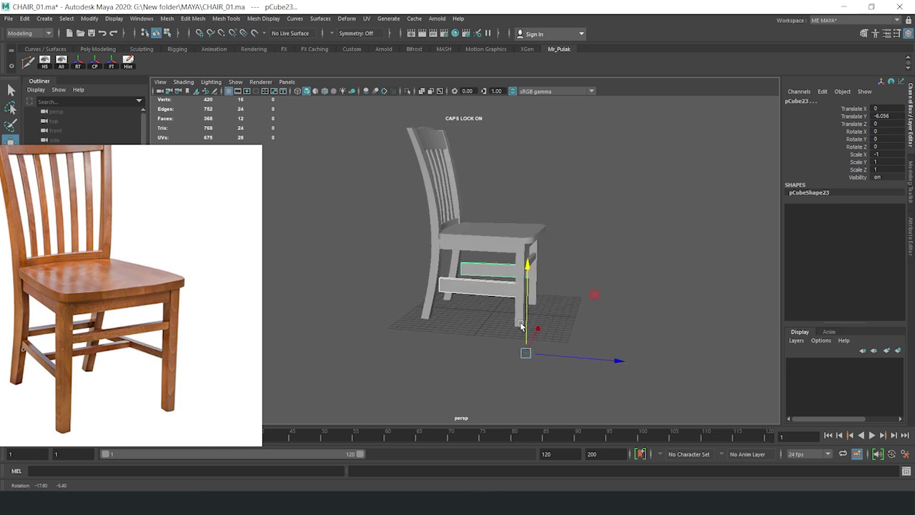
left_click(94, 68)
mouse_move(486, 214)
left_mouse_down("alt")
mouse_move(512, 208)
mouse_move(506, 224)
left_mouse_up("alt")
left_click_drag(506, 225, 531, 293, "alt")
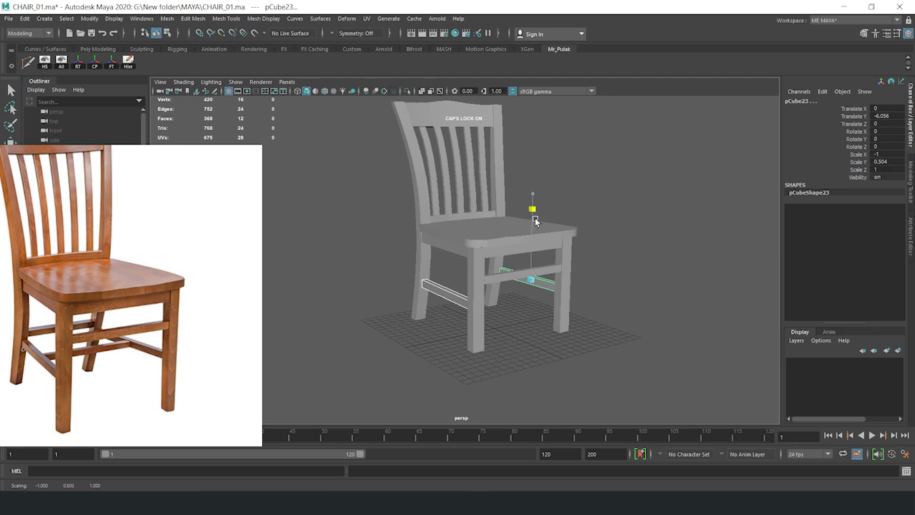
left_click_drag(534, 220, 510, 289, "alt")
Move the side stretcher's vertices into place, checking from beneath the chair
left_click(449, 314)
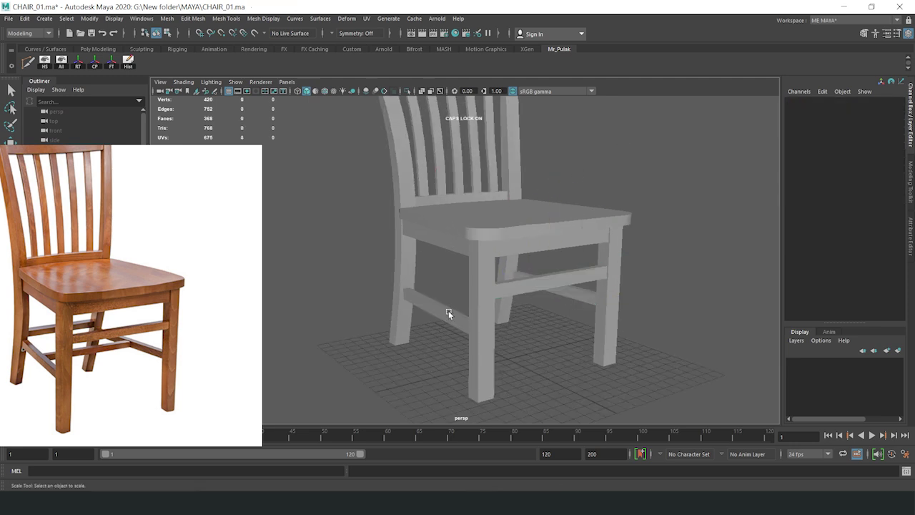
right_click_drag(448, 314, 326, 322, "alt")
mouse_move(408, 289)
left_mouse_down("alt")
mouse_move(460, 301)
mouse_move(403, 327)
left_mouse_up("alt")
left_click(464, 315)
key("w")
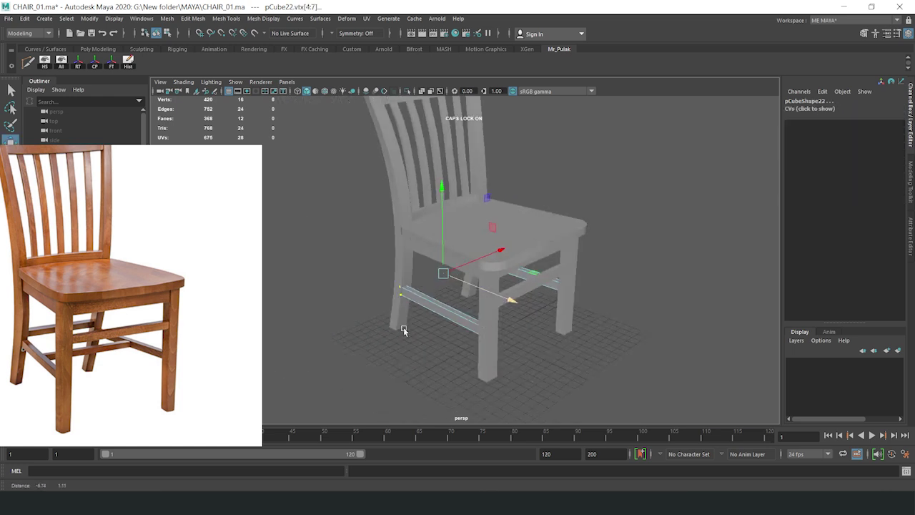
scroll(407, 285, "up", 5)
mouse_move(407, 285)
left_mouse_down("alt")
mouse_move(476, 278)
mouse_move(518, 289)
mouse_move(355, 258)
left_mouse_up("alt")
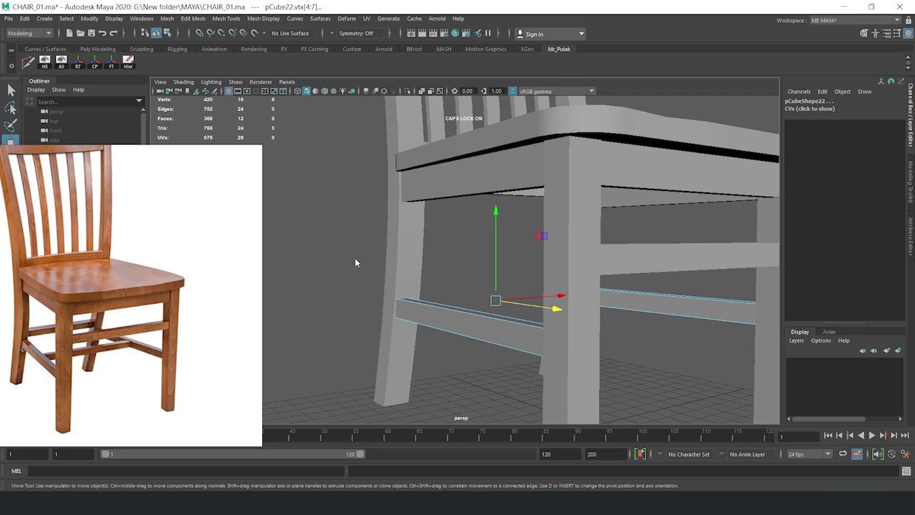
scroll(355, 257, "down", 10)
left_click(369, 205)
mouse_move(369, 205)
left_mouse_down("alt")
mouse_move(491, 285)
mouse_move(485, 299)
mouse_move(469, 299)
left_mouse_up("alt")
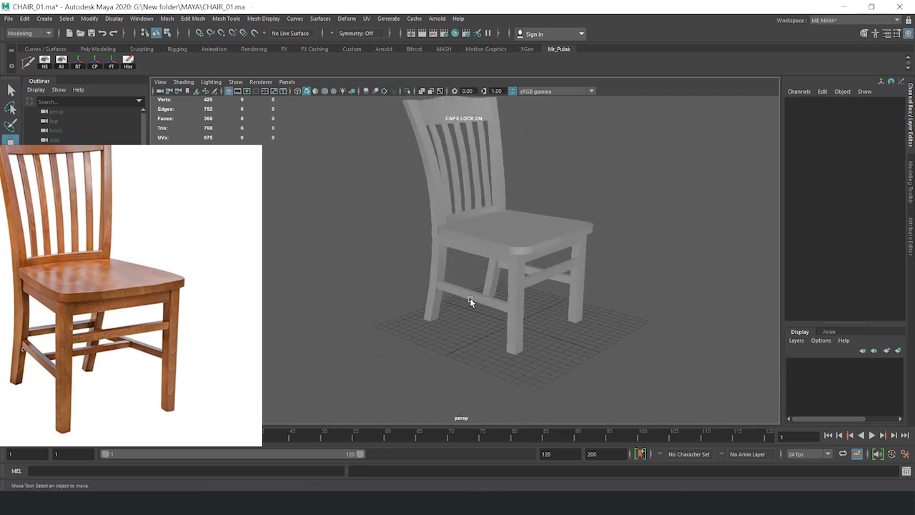
Swap the reference chair photo and move stretcher pCube24 back to Translate Z -12.5 between the rear legs
right_click(187, 296)
left_click(208, 379)
mouse_move(474, 262)
left_mouse_down("alt")
mouse_move(513, 272)
mouse_move(500, 286)
left_mouse_up("alt")
left_click(515, 270)
mouse_move(500, 286)
left_mouse_down("alt")
mouse_move(507, 298)
mouse_move(486, 293)
left_mouse_up("alt")
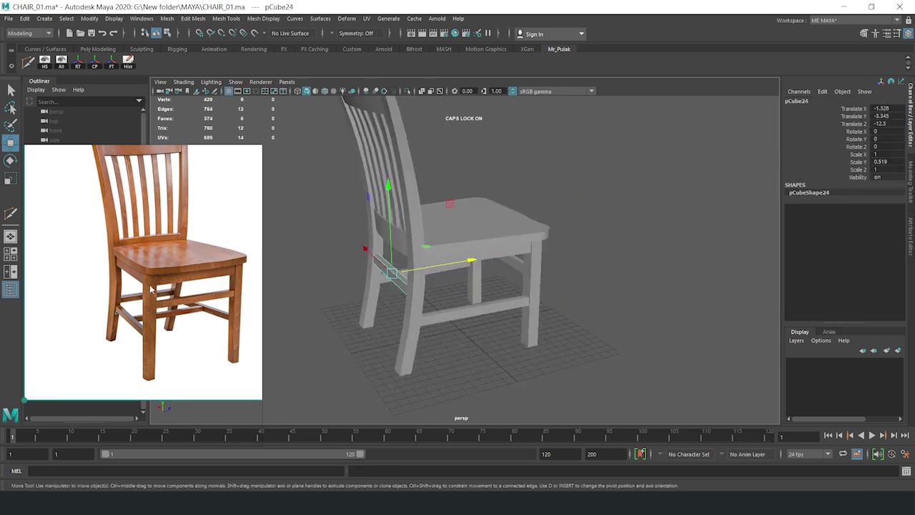
left_click_drag(226, 326, 108, 336)
Orbit and zoom around the chair to check the rear stretcher's placement from several angles
mouse_move(400, 235)
left_mouse_down("alt")
mouse_move(464, 235)
mouse_move(454, 200)
mouse_move(408, 227)
mouse_move(464, 241)
mouse_move(431, 236)
left_mouse_up("alt")
mouse_move(614, 256)
left_mouse_down("alt")
mouse_move(537, 280)
mouse_move(451, 223)
mouse_move(498, 286)
mouse_move(558, 284)
left_mouse_up("alt")
scroll(389, 270, "up", 5)
scroll(479, 261, "up", 3)
left_click_drag(478, 261, 400, 247, "alt")
scroll(74, 328, "up", 3)
scroll(75, 328, "up", 2)
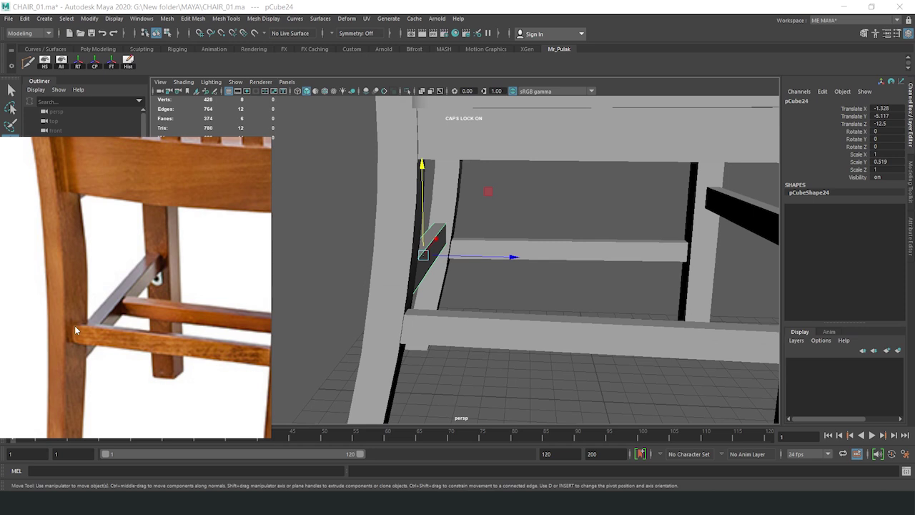
scroll(470, 265, "down", 3)
In the left view, tilt pCube24 about 10.293 degrees on X to follow the splayed legs
key("space")
key("space")
scroll(467, 257, "up", 3)
key("e")
key("space")
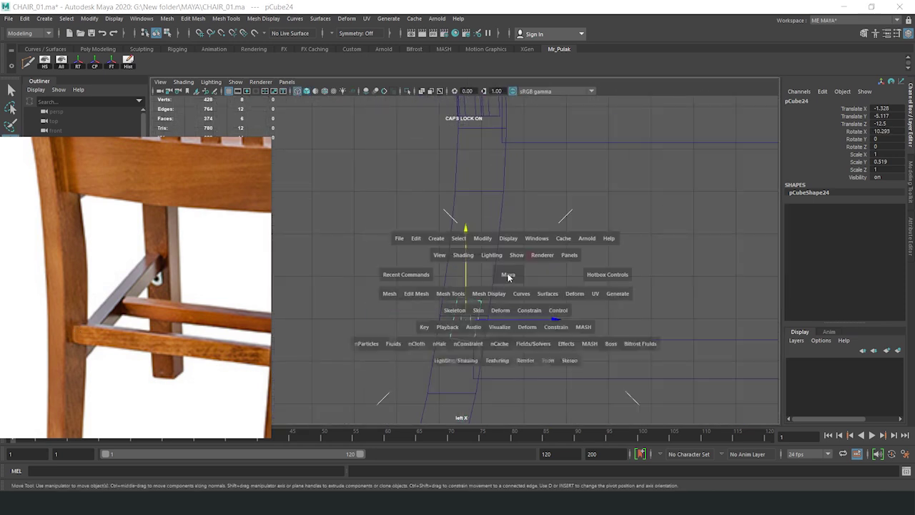
scroll(503, 284, "down", 3)
left_click_drag(504, 286, 496, 281, "alt")
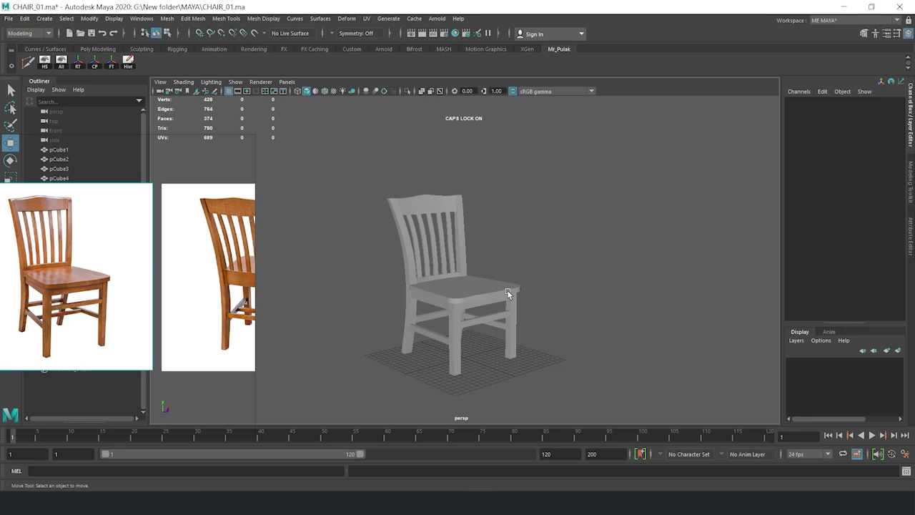
mouse_move(490, 300)
left_mouse_down("alt")
mouse_move(489, 256)
mouse_move(507, 298)
left_mouse_up("alt")
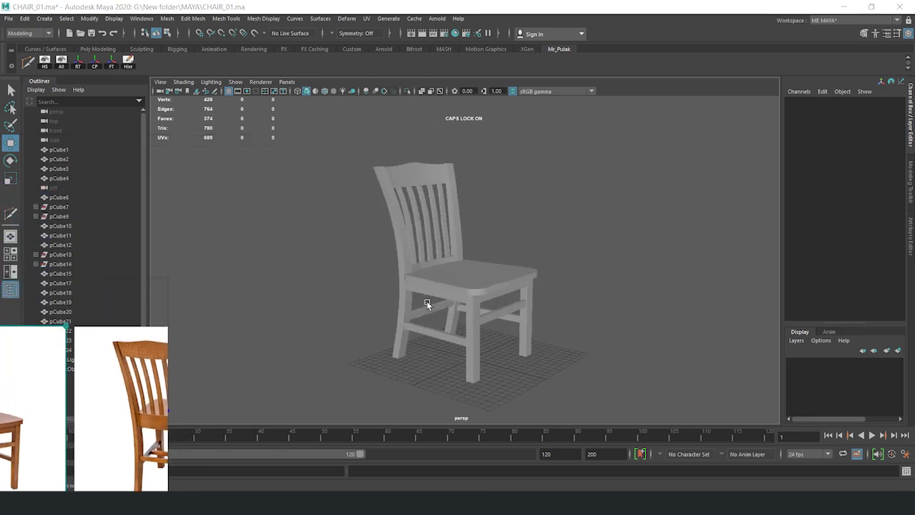
left_click_drag(427, 298, 466, 303, "alt")
scroll(468, 277, "up", 2)
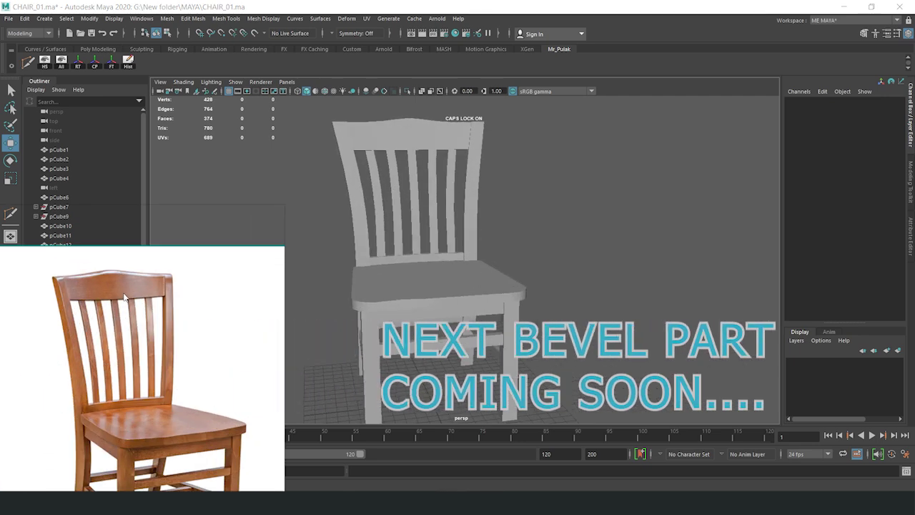
Re-save the completed chair as CHAIR_01.ma, confirming the overwrite of the existing file
left_click_drag(464, 342, 479, 292, "alt")
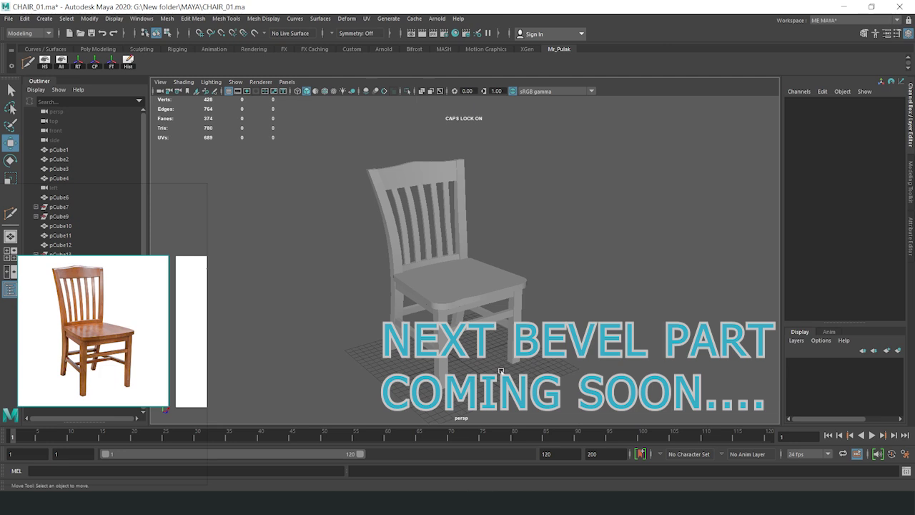
left_click(439, 306)
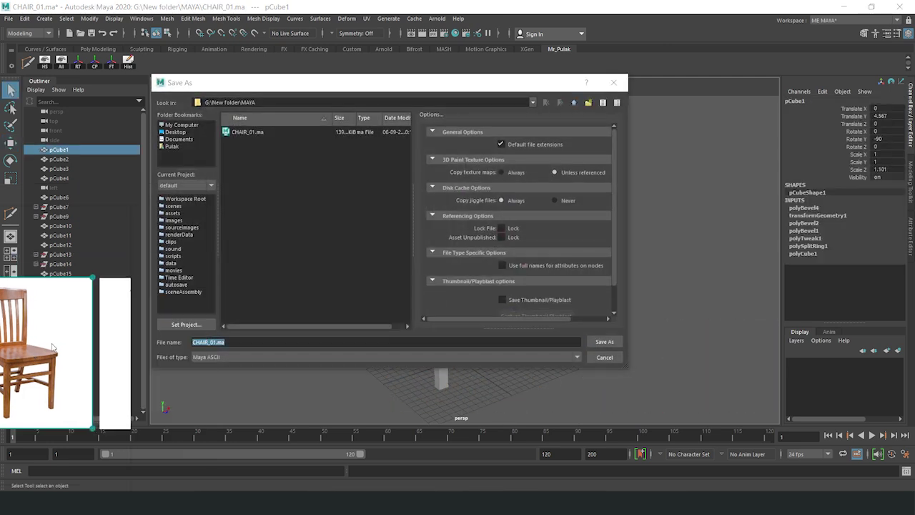
left_click(605, 340)
left_click(366, 242)
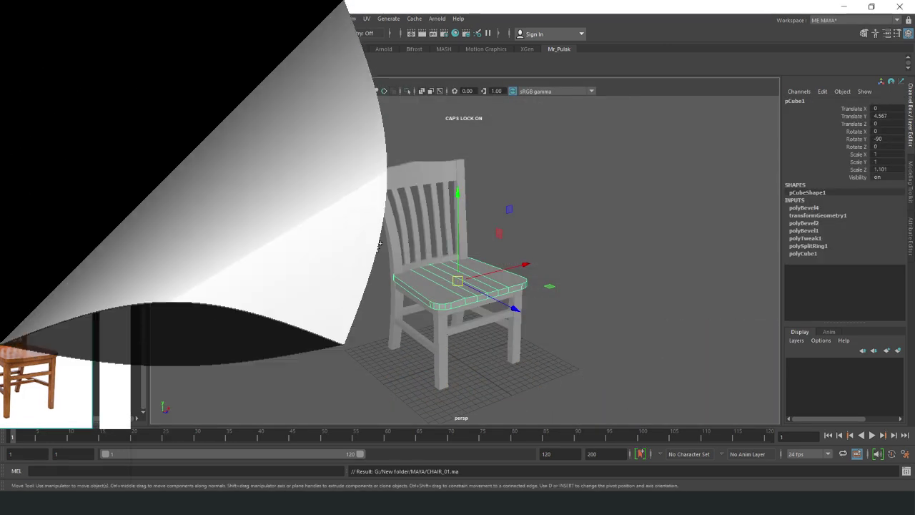